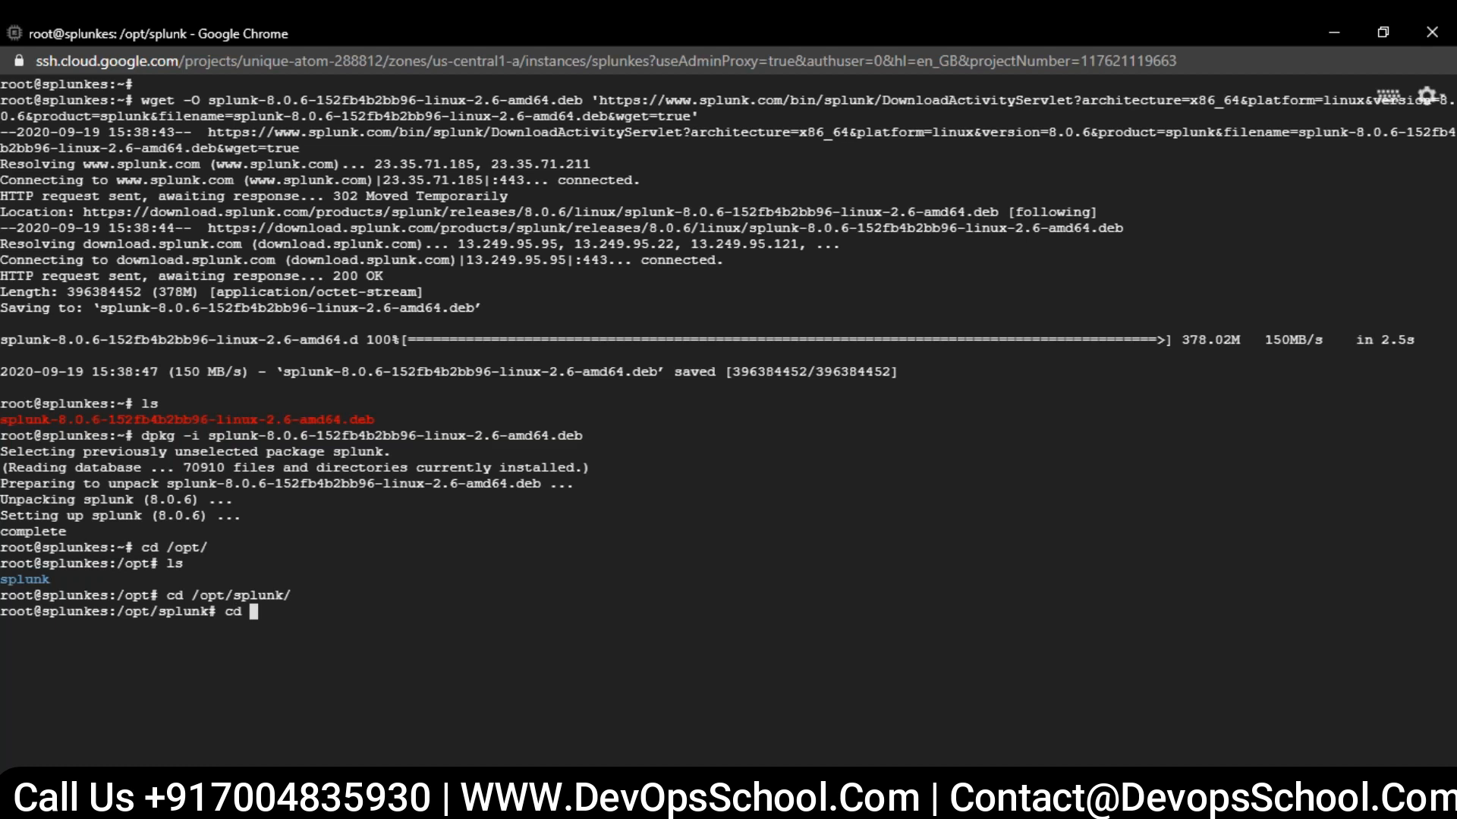
- Try to start Splunk from the /bin directory with ./splunk start --aceept-license
{"action": "type", "text": "/bin/"}
{"action": "key", "text": "Return"}
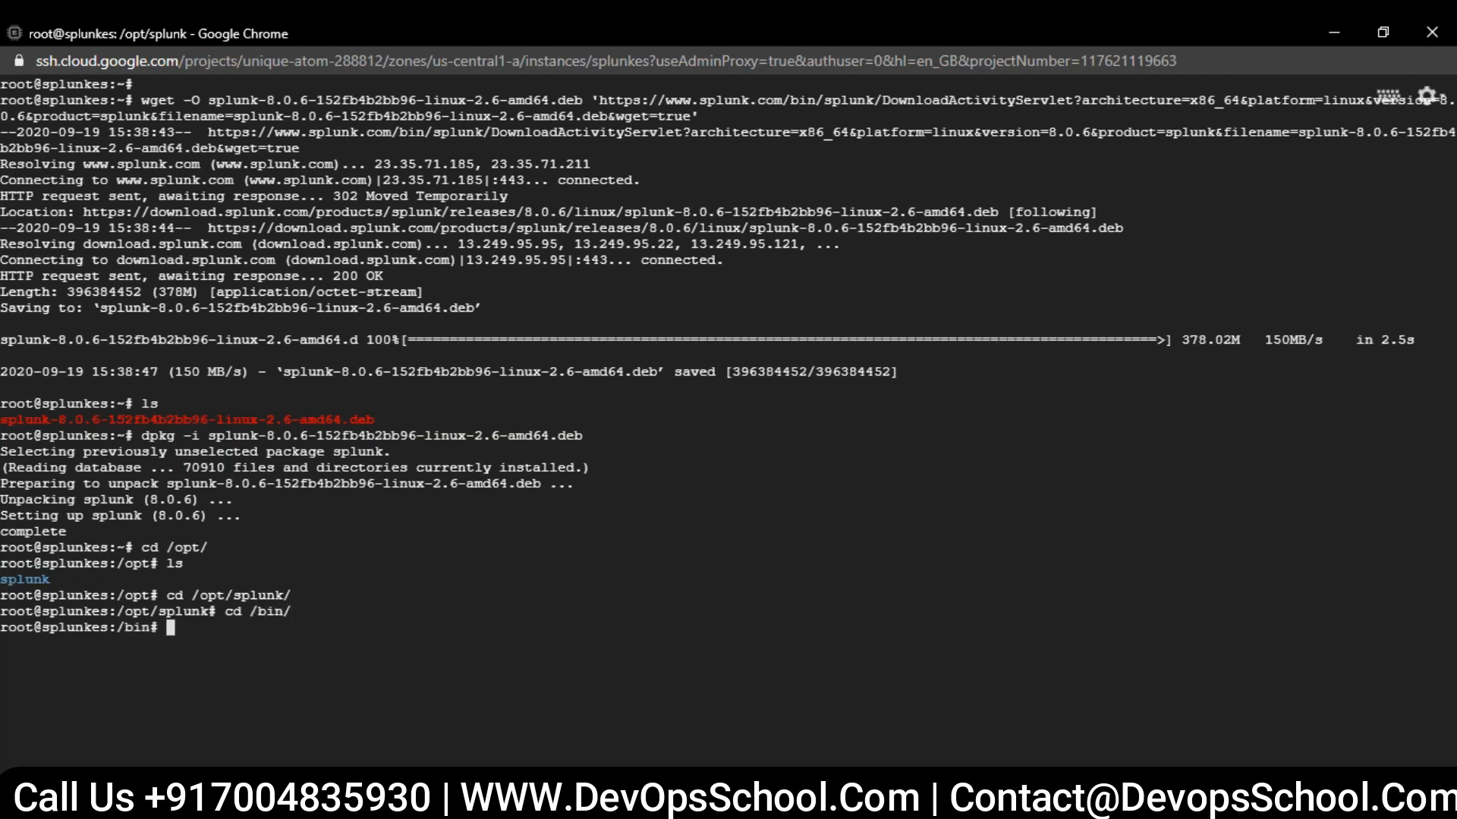
{"action": "type", "text": "./"}
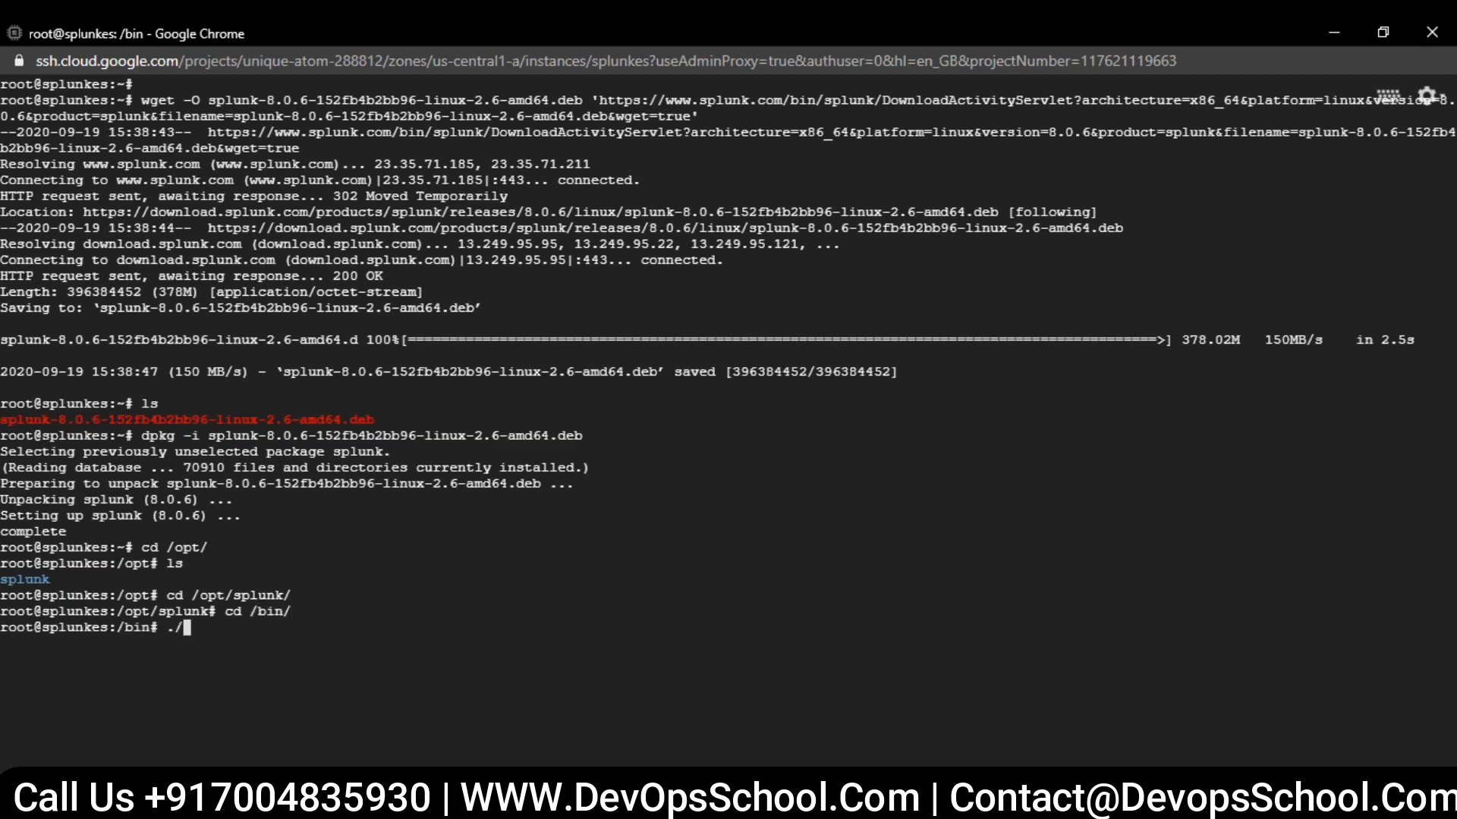
{"action": "type", "text": "splunk start"}
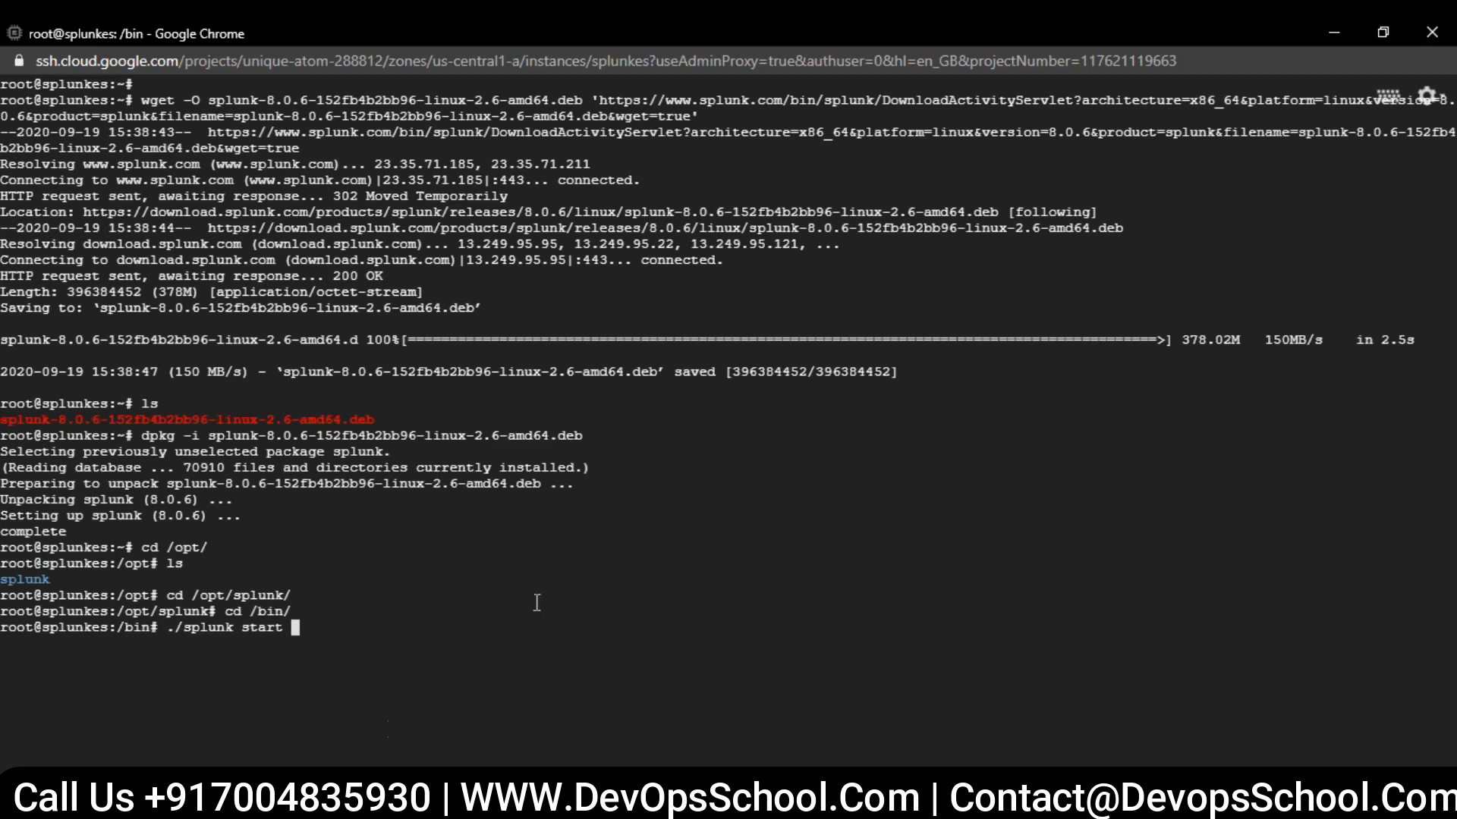
{"action": "type", "text": "--aceept-license"}
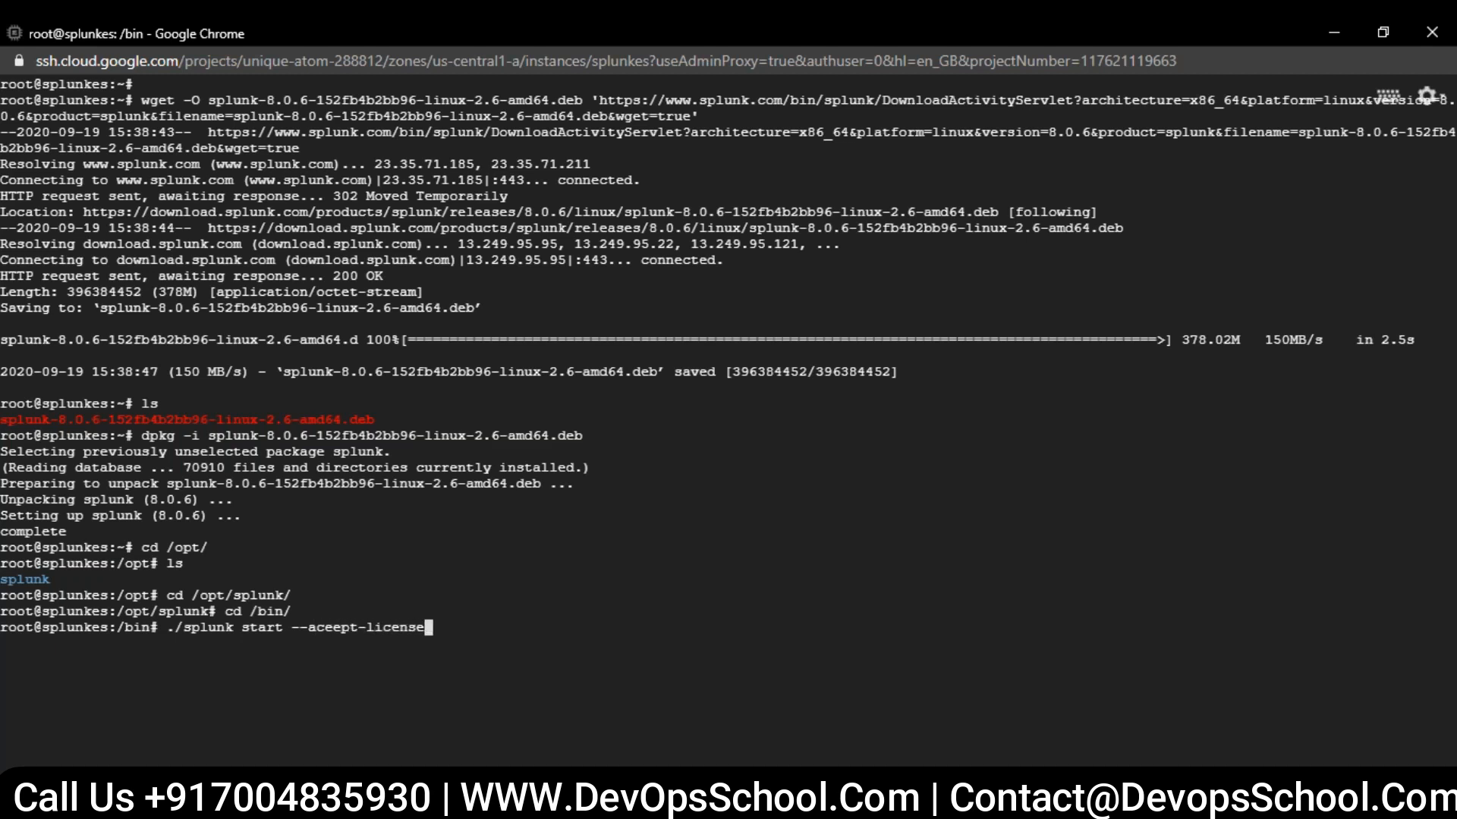
{"action": "key", "text": "Return"}
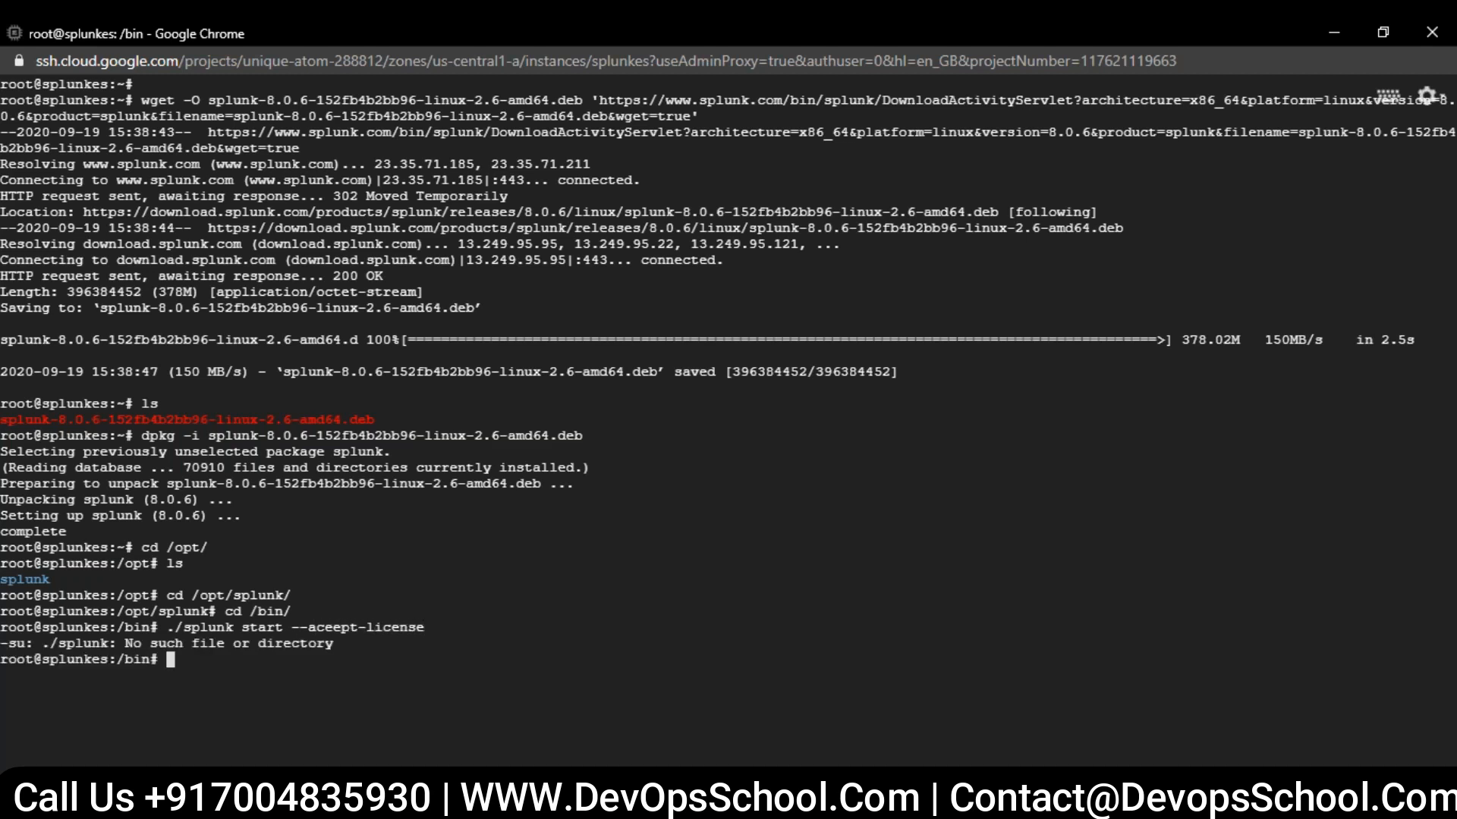
- Change the working directory to /opt/splunk/bin
{"action": "key", "text": "Up"}
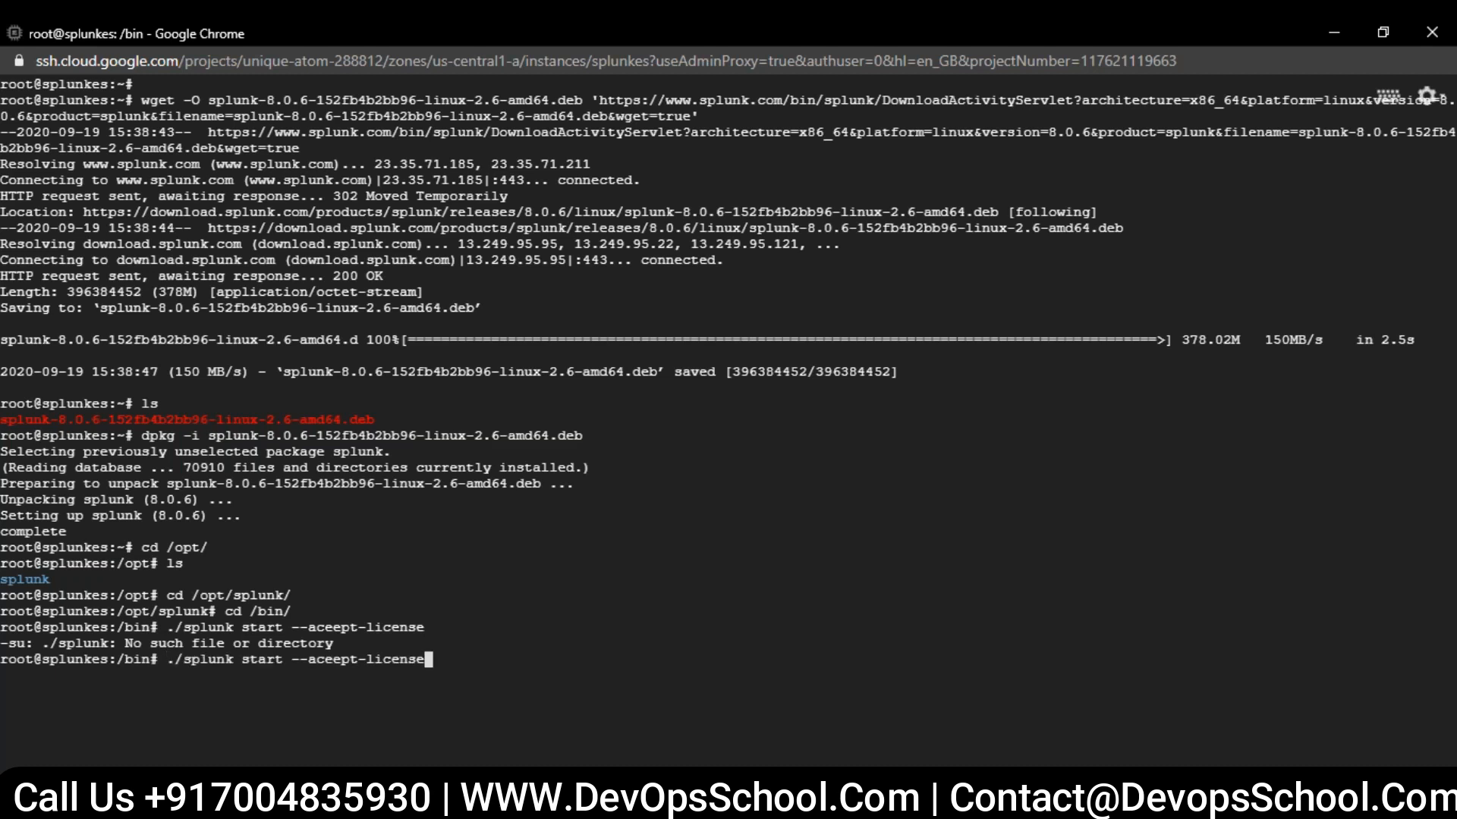
{"action": "key", "text": "Up"}
- Try ./splunk start --aceept-license from /opt/splunk/bin and page through the license agreement
{"action": "key", "text": "Up"}
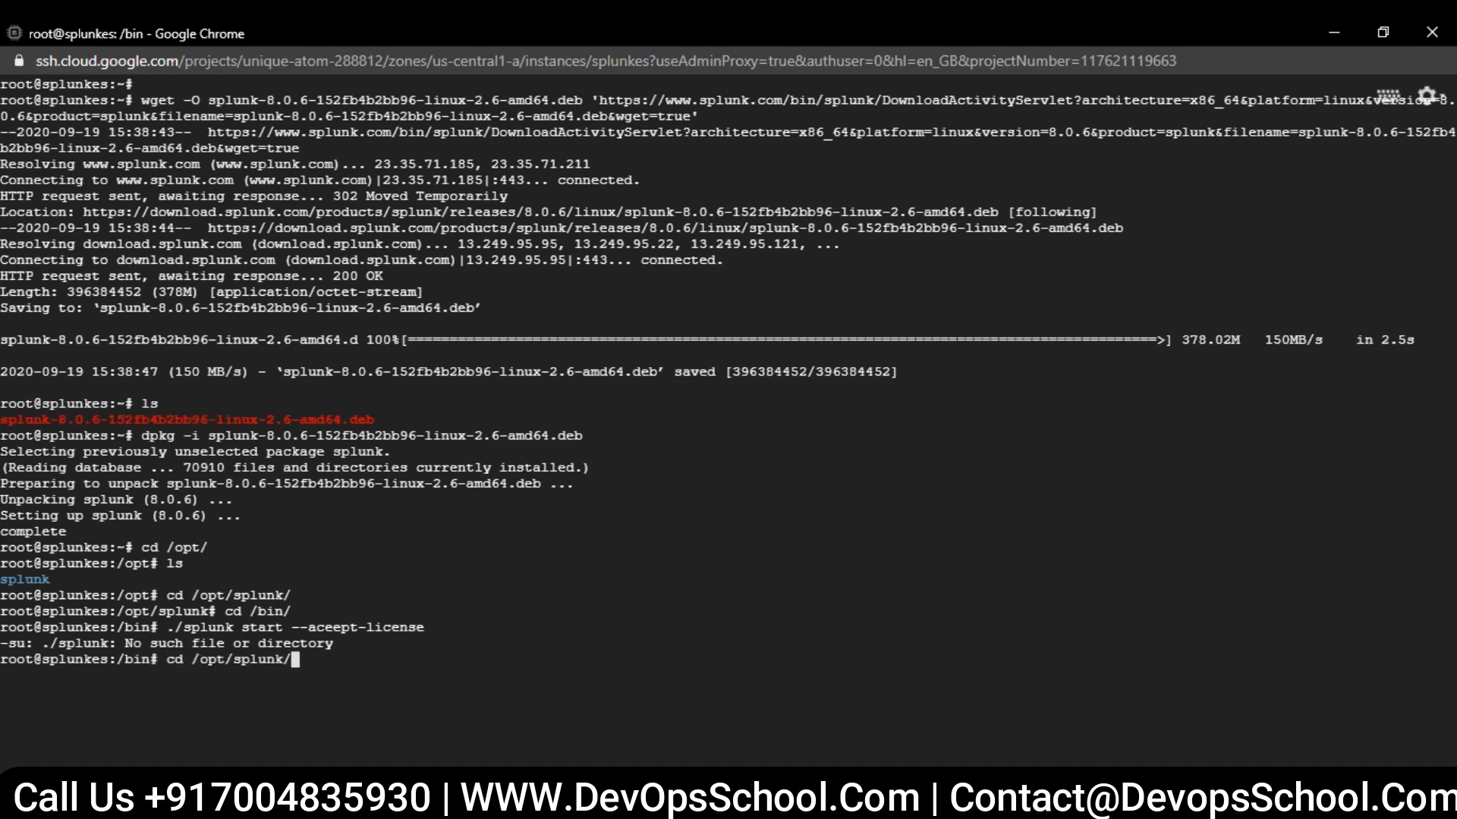
{"action": "type", "text": "bin"}
{"action": "key", "text": "Return"}
{"action": "key", "text": "Up"}
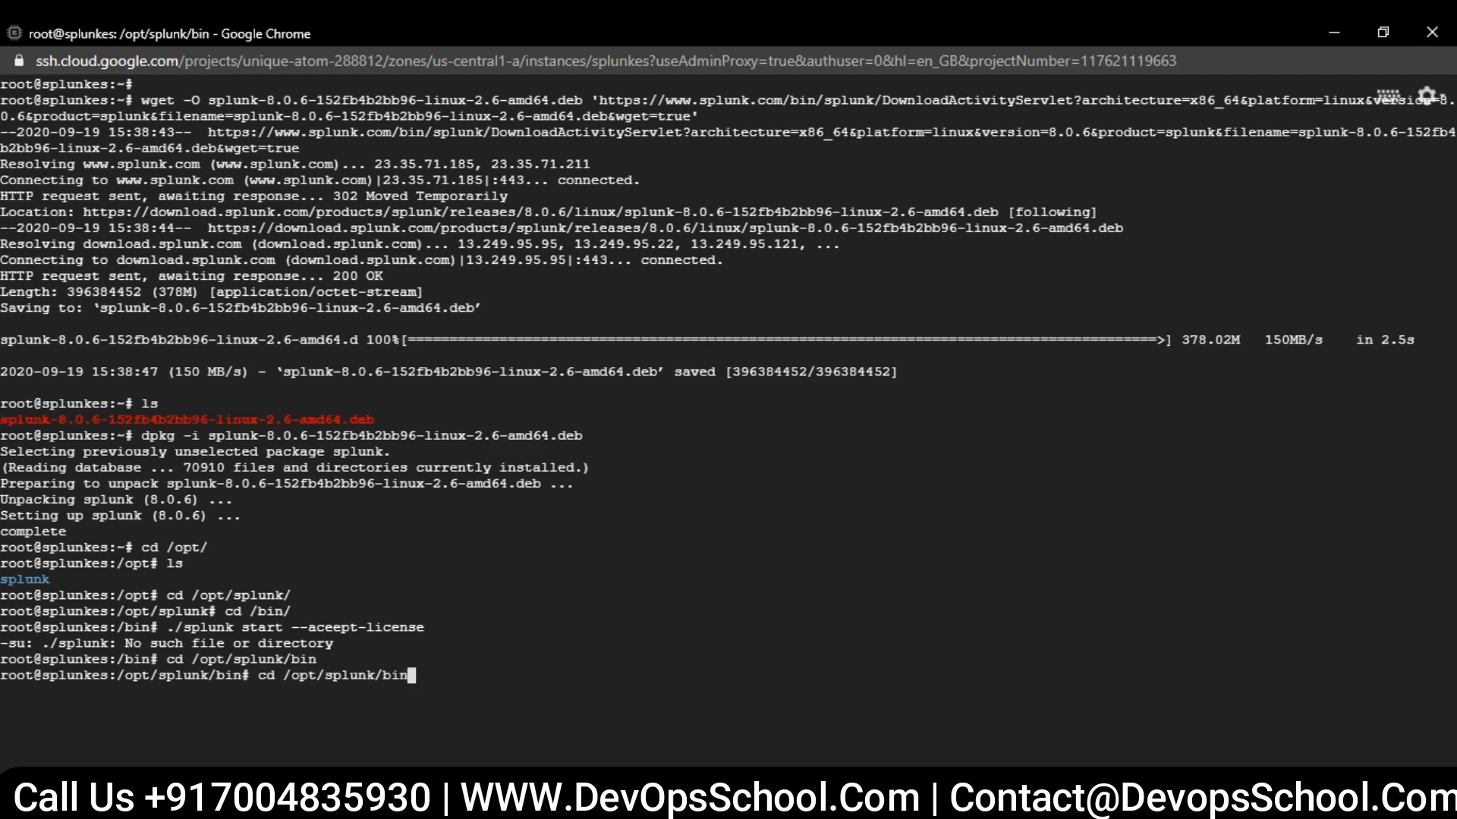
{"action": "key", "text": "Up"}
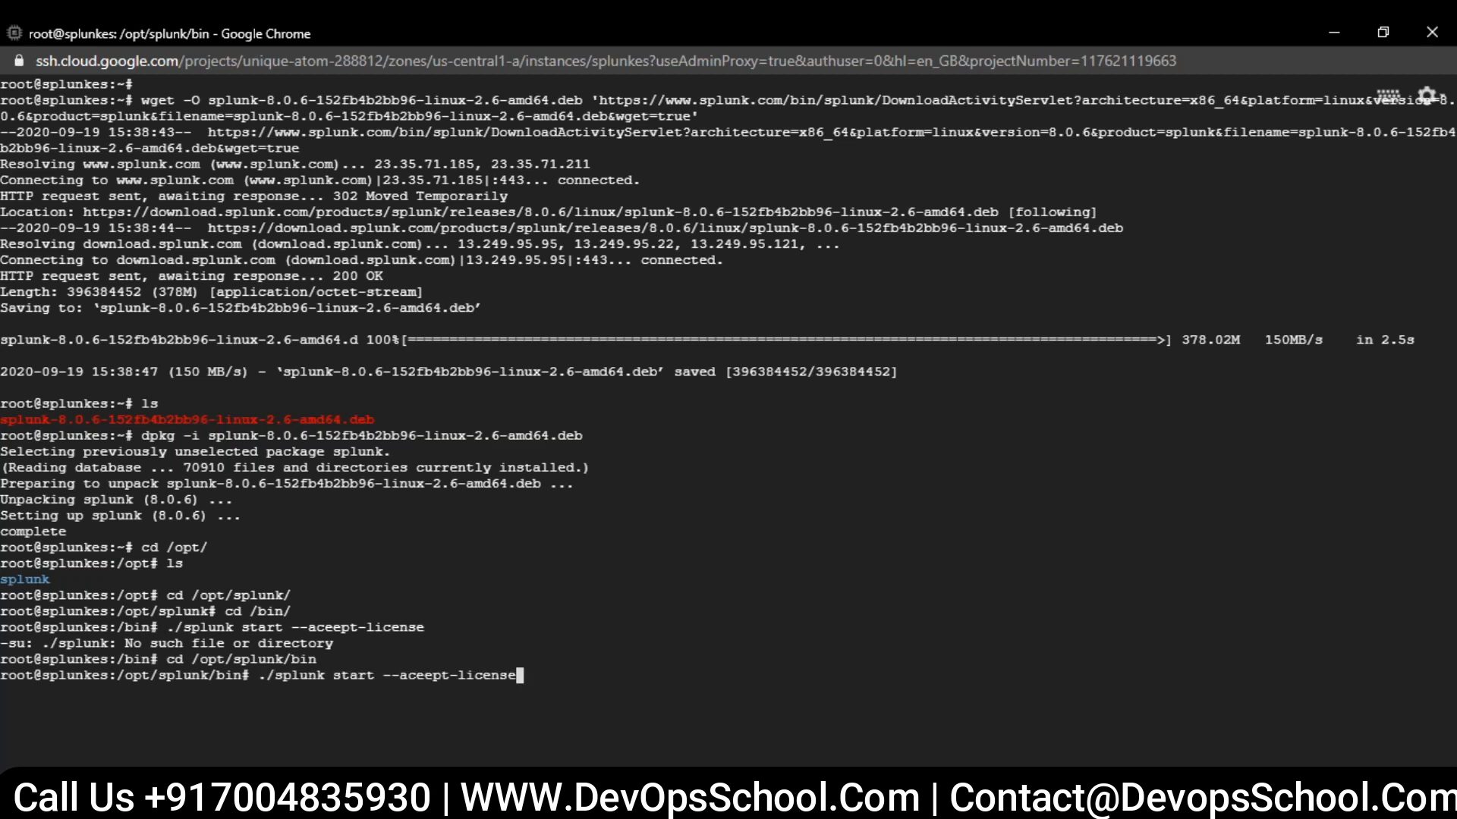
{"action": "key", "text": "Return"}
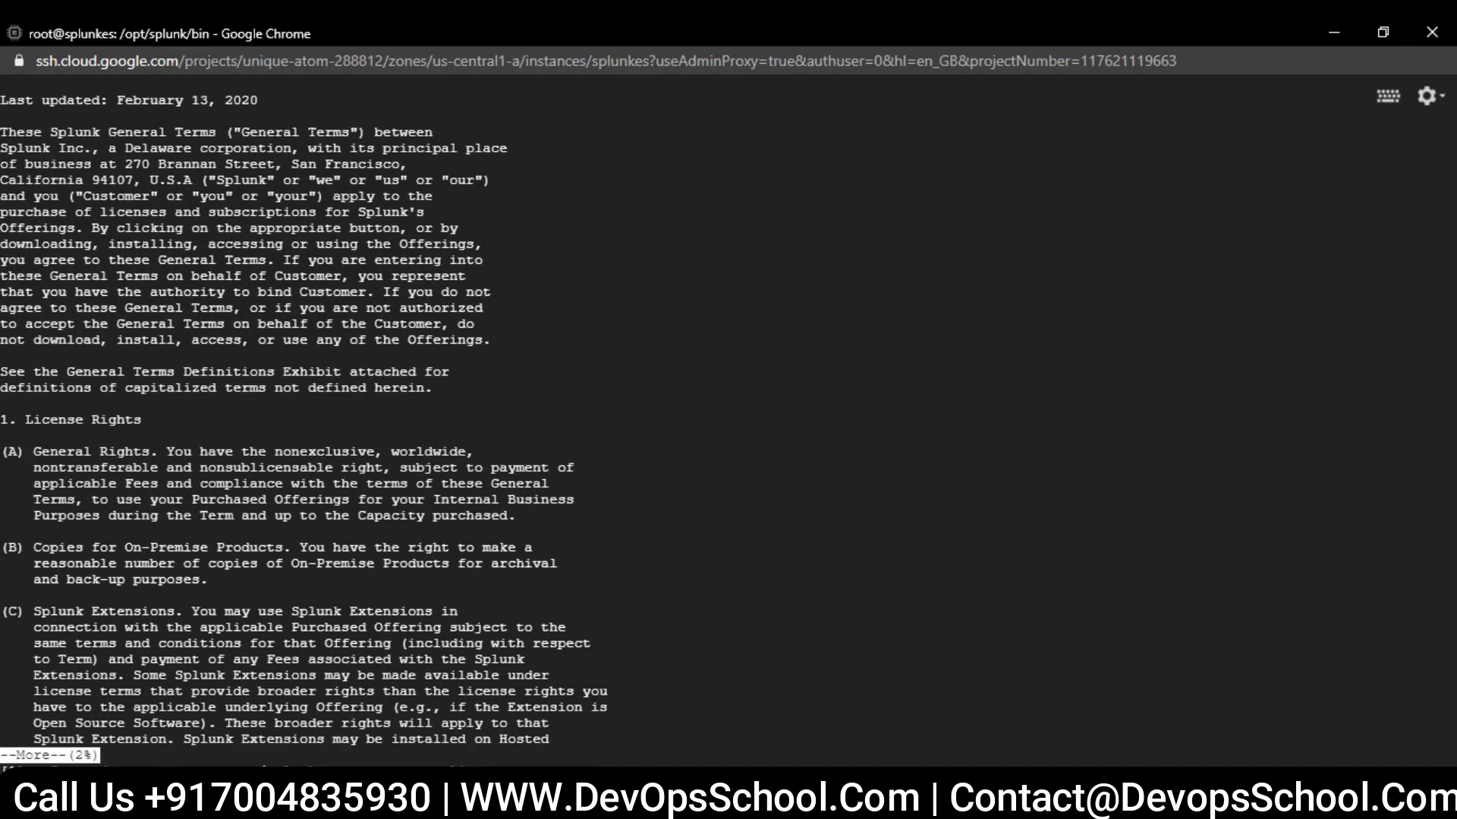
{"action": "key", "text": "space"}
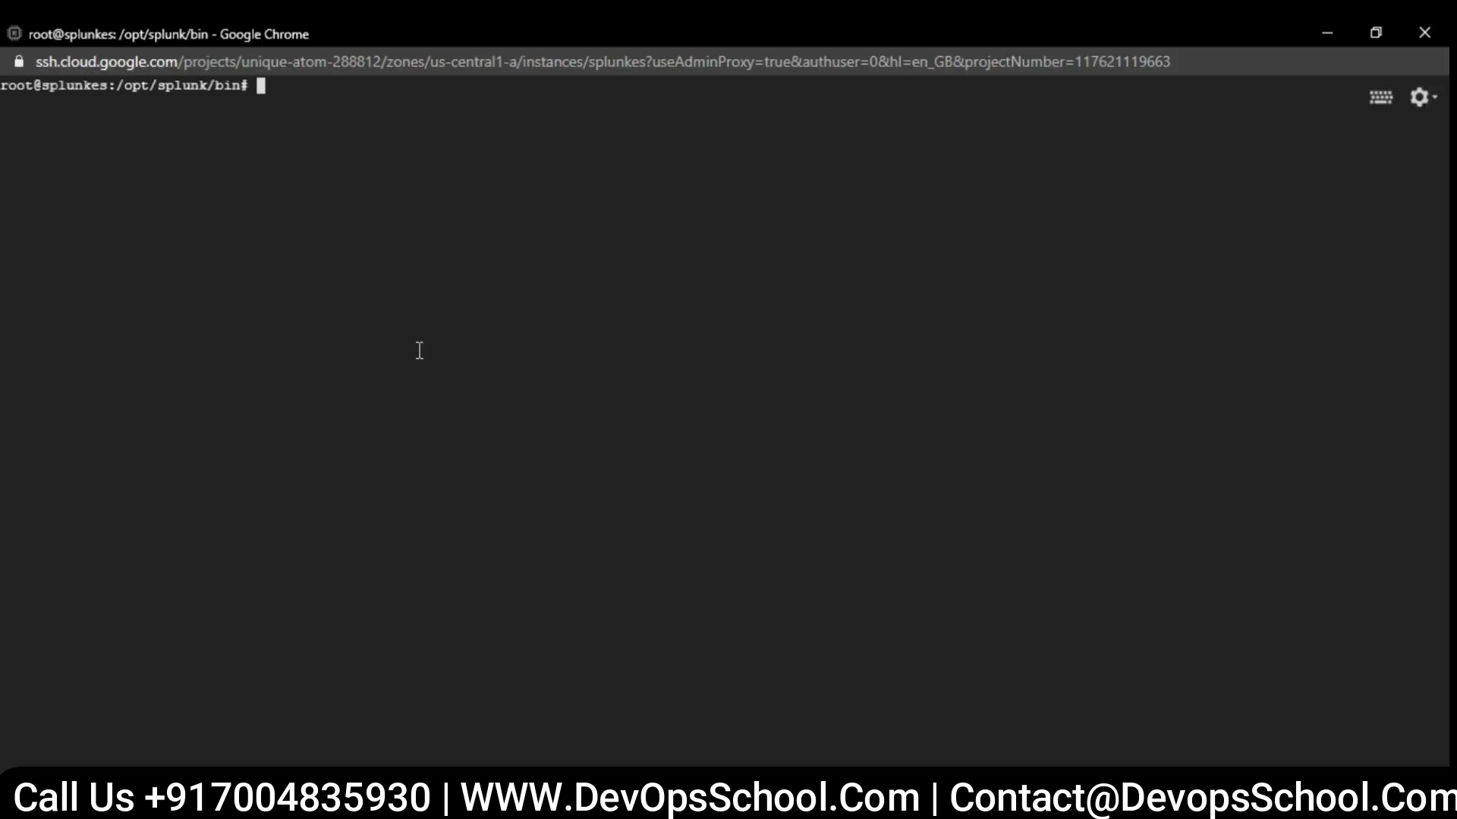
- Clear the terminal and start Splunk with the corrected command ./splunk start --accept-license
{"action": "type", "text": "clear"}
{"action": "key", "text": "Return"}
{"action": "type", "text": "./splunk start --aceept-license"}
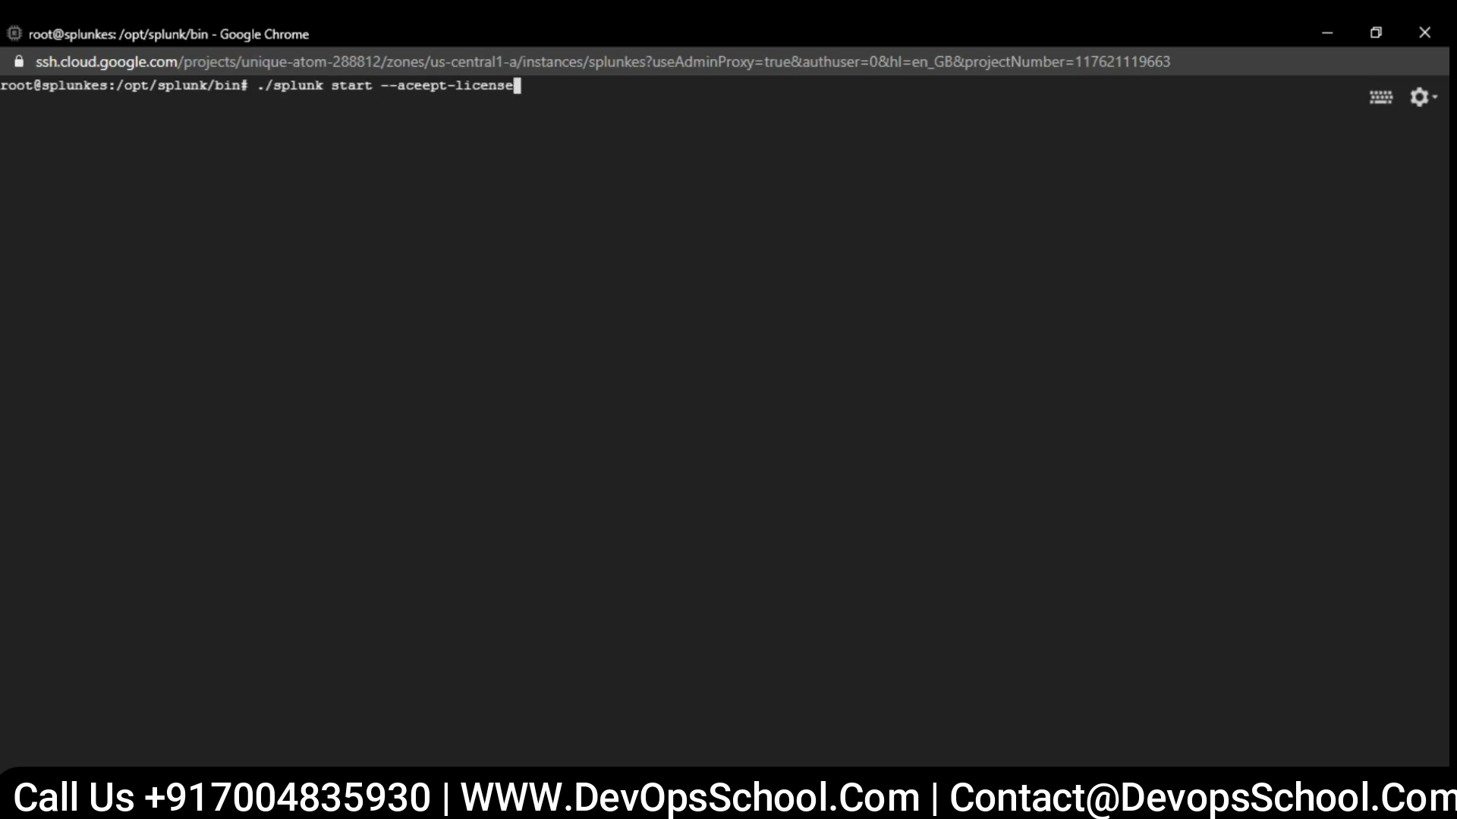
{"action": "key", "text": "Left"}
{"action": "key", "text": "Left"}
{"action": "key", "text": "Left"}
{"action": "key", "text": "Left"}
{"action": "key", "text": "Left"}
{"action": "key", "text": "Left"}
{"action": "key", "text": "Left"}
{"action": "key", "text": "Left"}
{"action": "key", "text": "Left"}
{"action": "key", "text": "Left"}
{"action": "key", "text": "Left"}
{"action": "key", "text": "BackSpace"}
{"action": "type", "text": "c"}
{"action": "key", "text": "Return"}
- Create the Splunk administrator account with username adin, entering and confirming the new account password
{"action": "type", "text": "adin"}
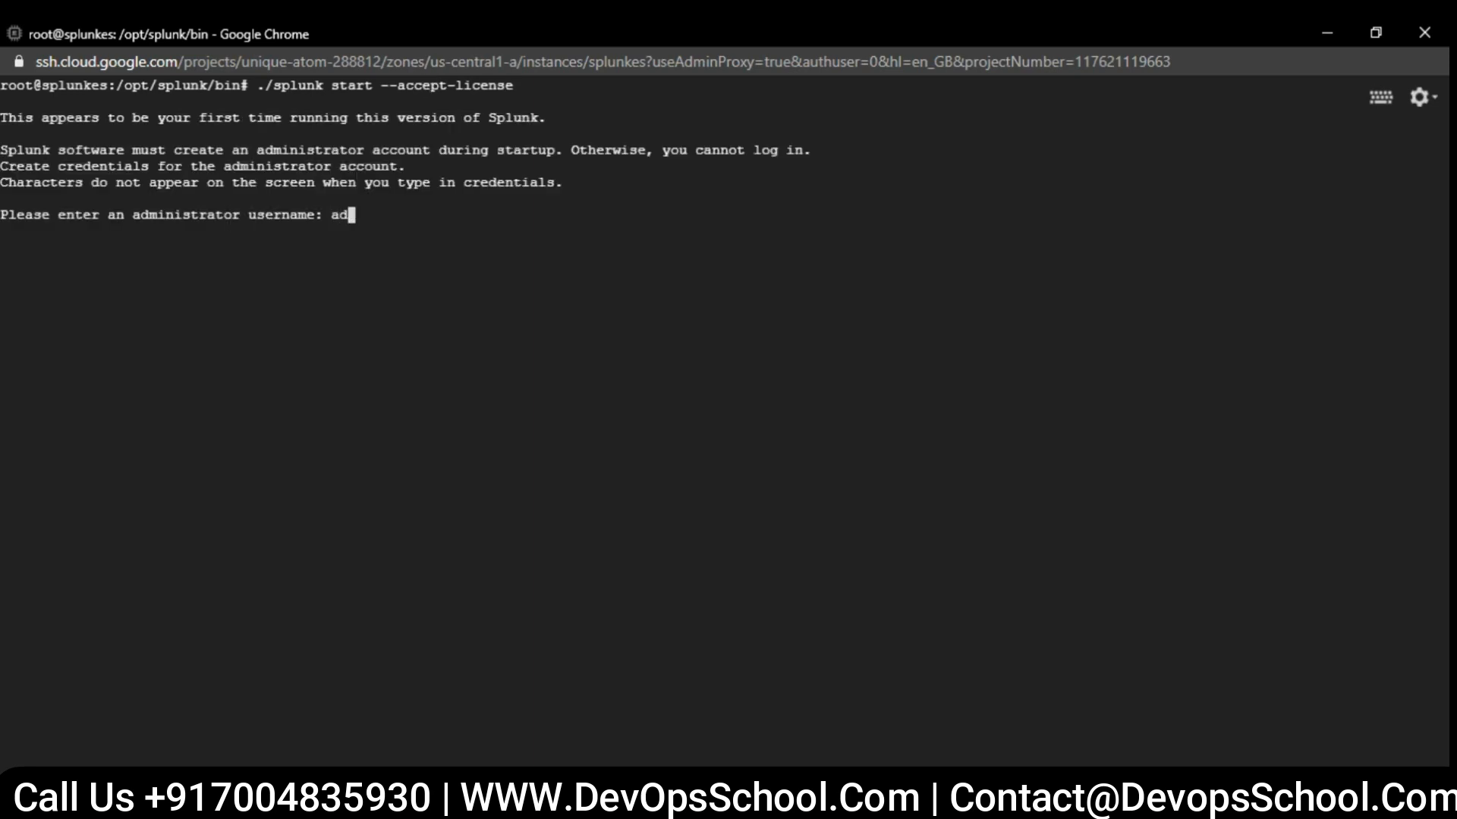
{"action": "key", "text": "Return"}
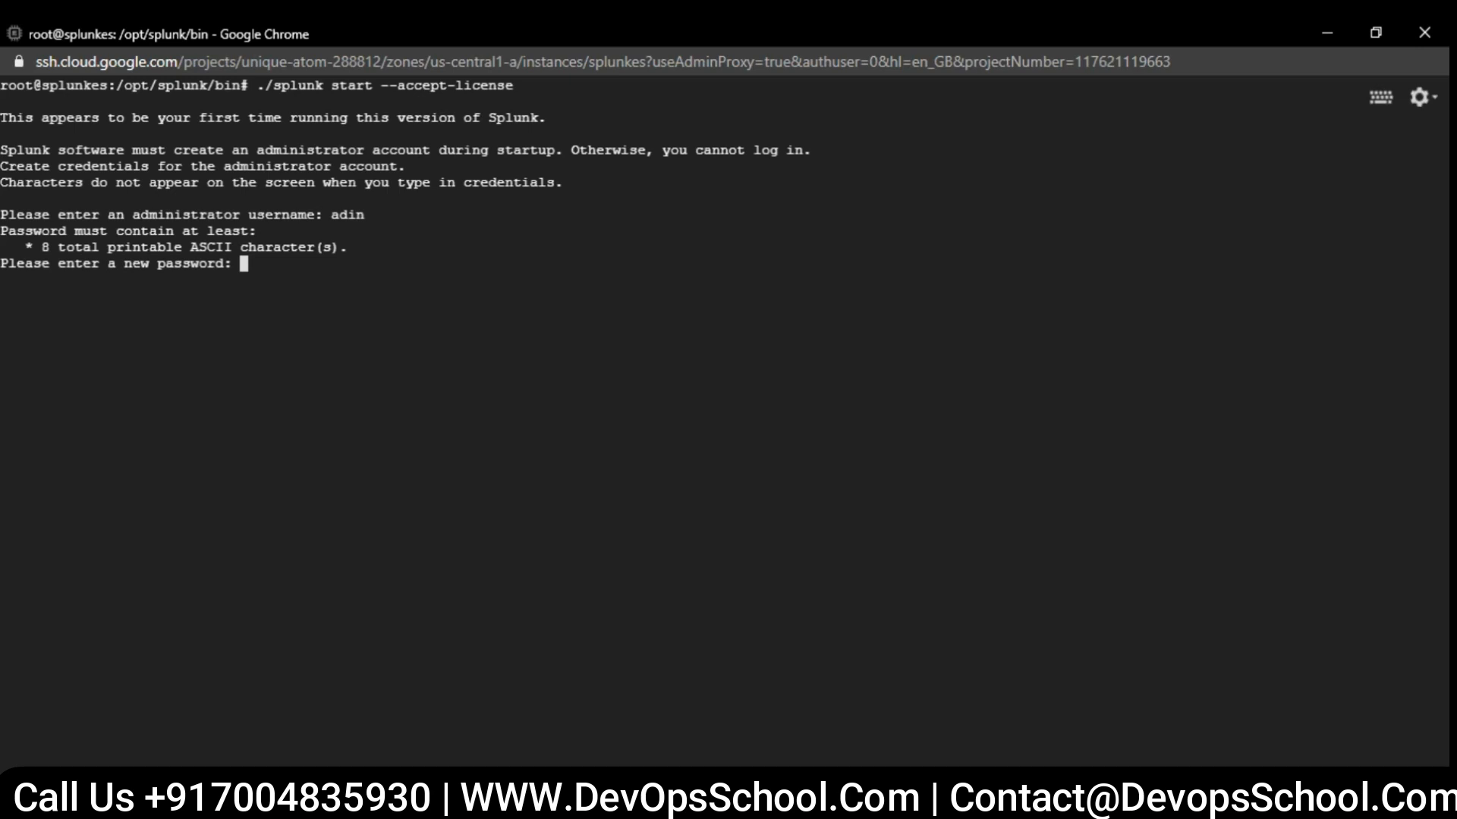
{"action": "key", "text": "Return"}
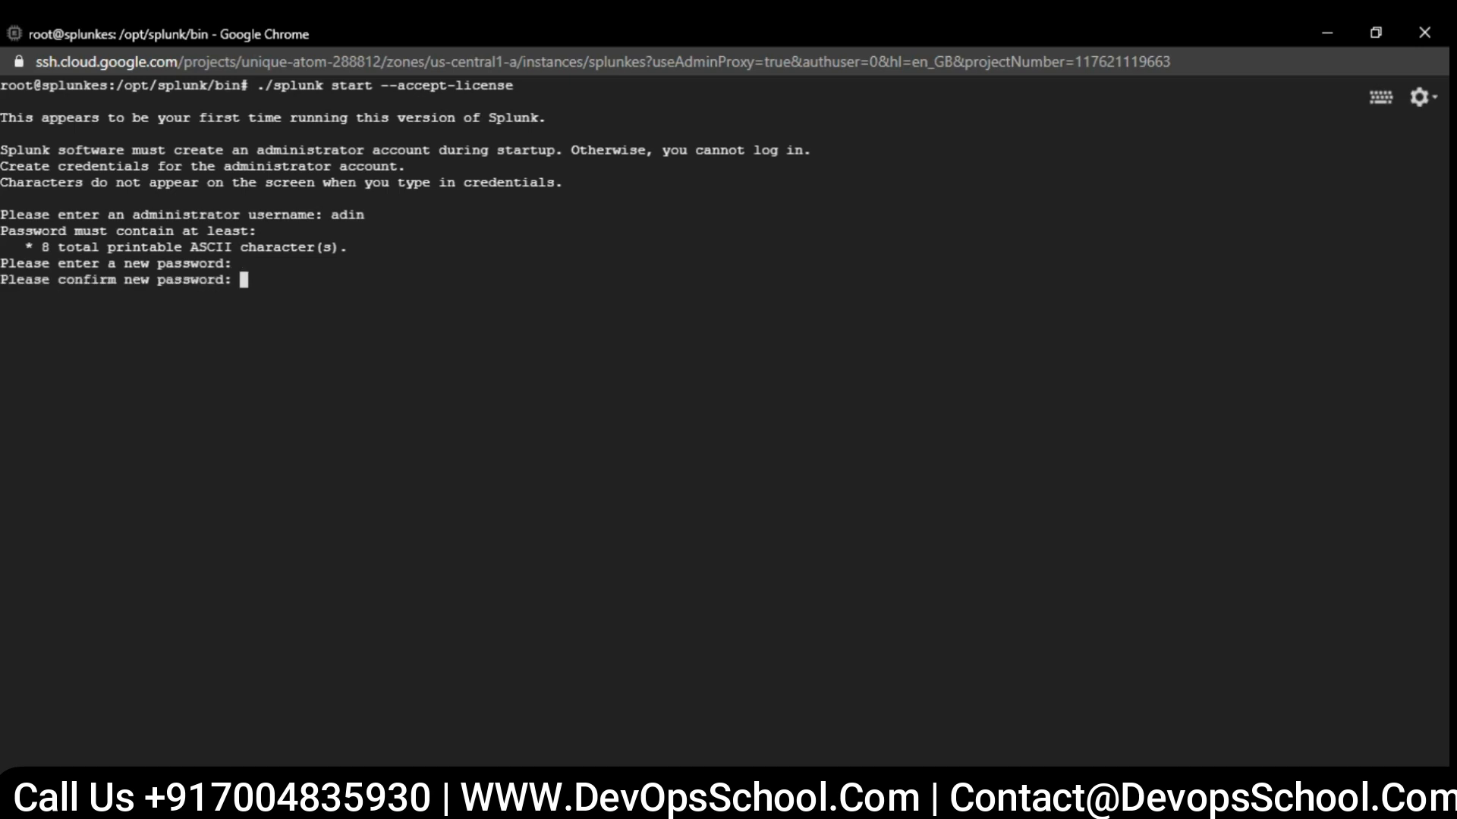
{"action": "key", "text": "Return"}
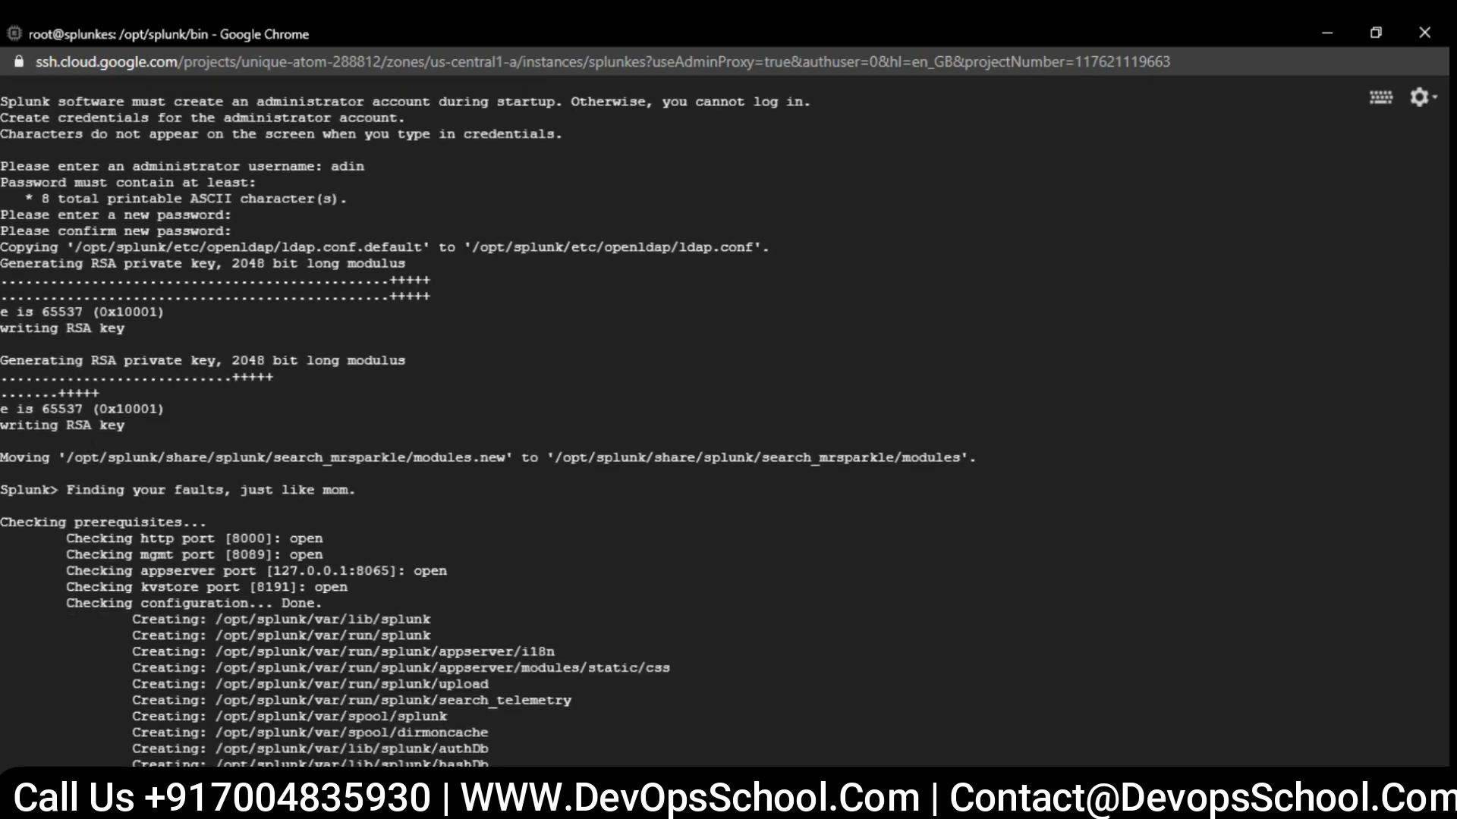
- Switch to the PowerPoint deck and review the Splunk Enterprise ports for each service on the Splunk Default Ports slide
{"action": "left_click", "coordinate": [394, 802]}
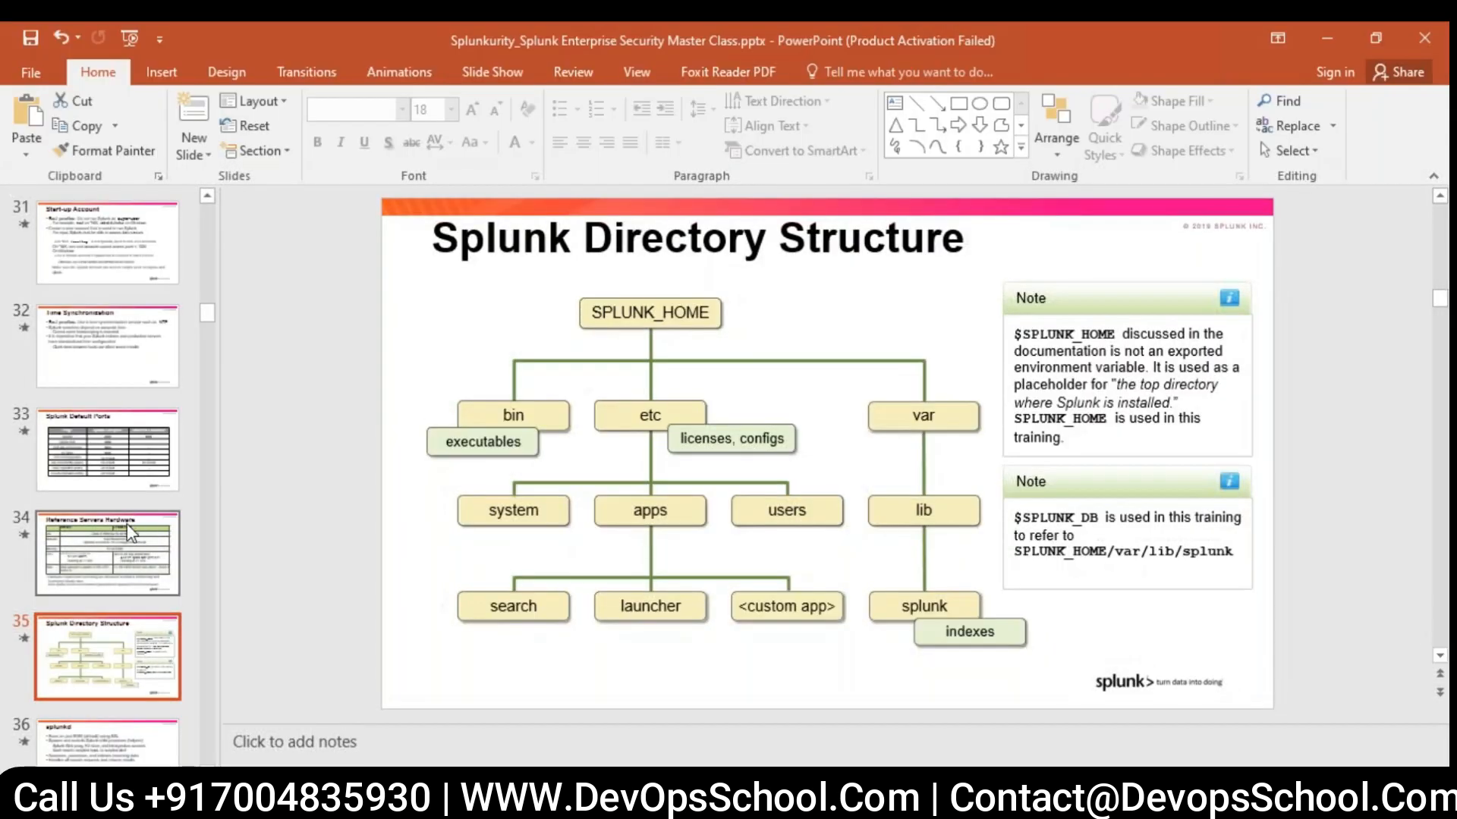
{"action": "left_click", "coordinate": [131, 534]}
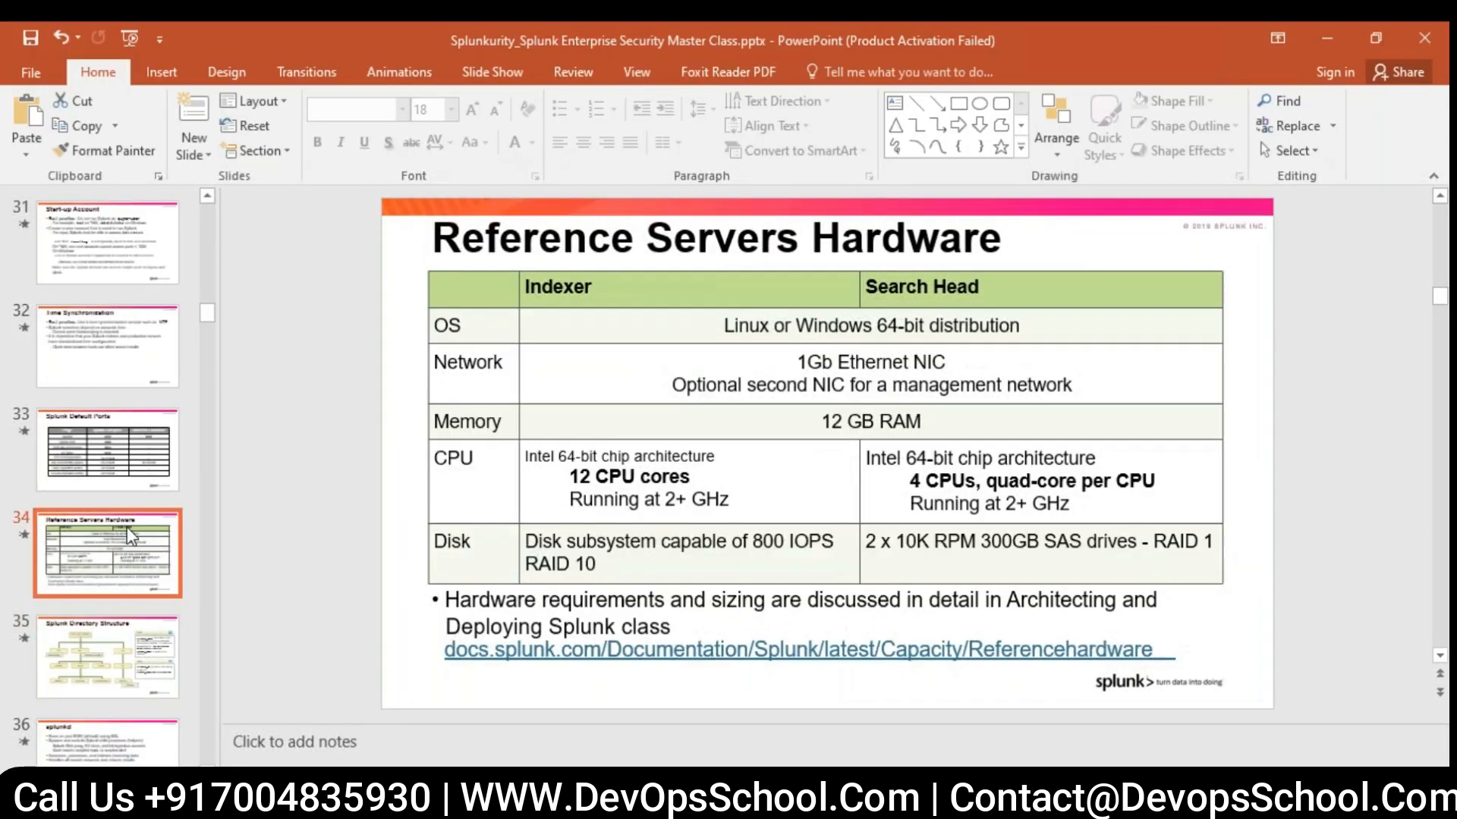
{"action": "left_click", "coordinate": [151, 454]}
{"action": "left_click", "coordinate": [621, 365]}
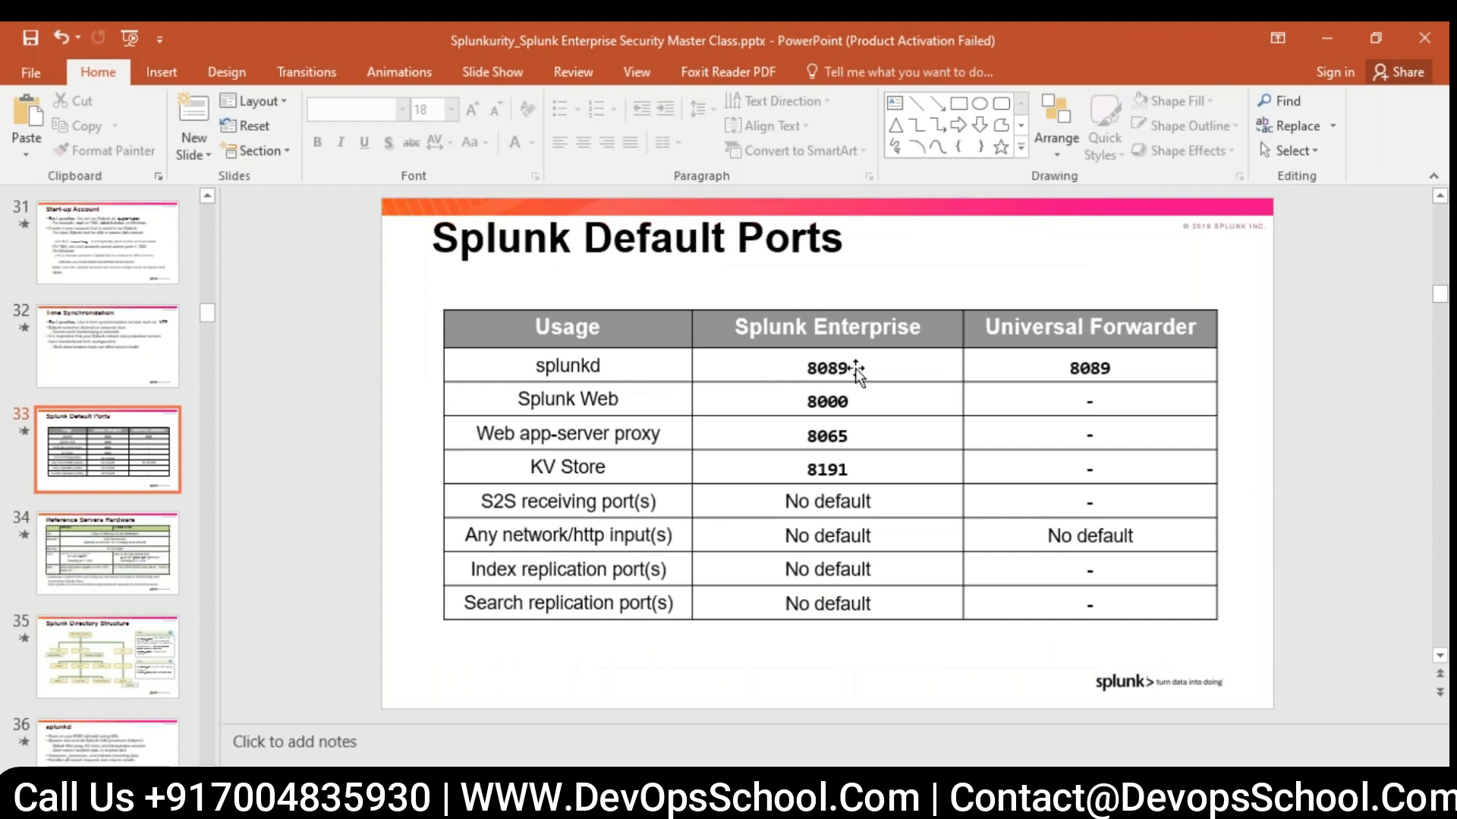
{"action": "left_click", "coordinate": [579, 400]}
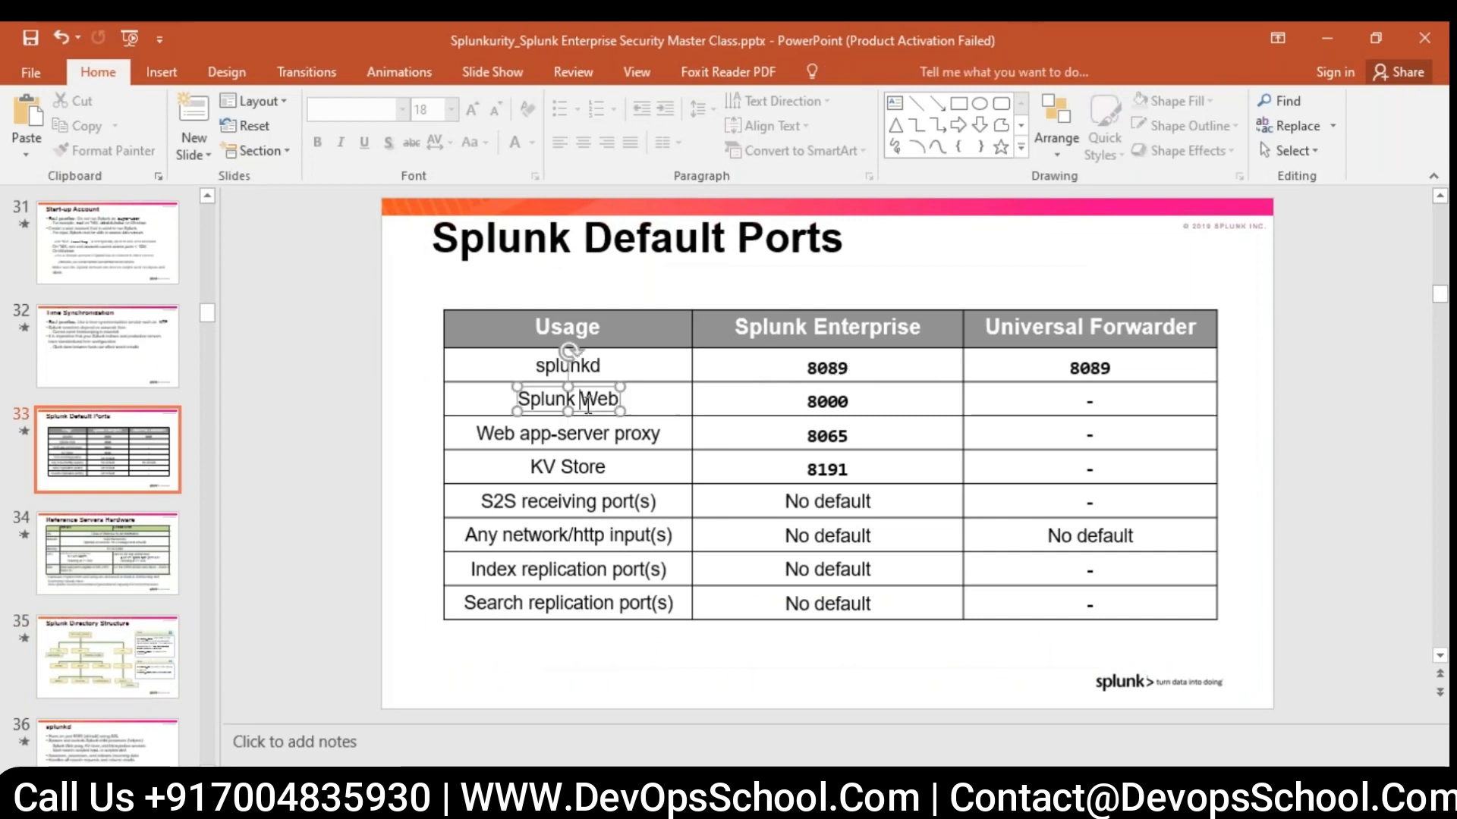
{"action": "left_click", "coordinate": [827, 402]}
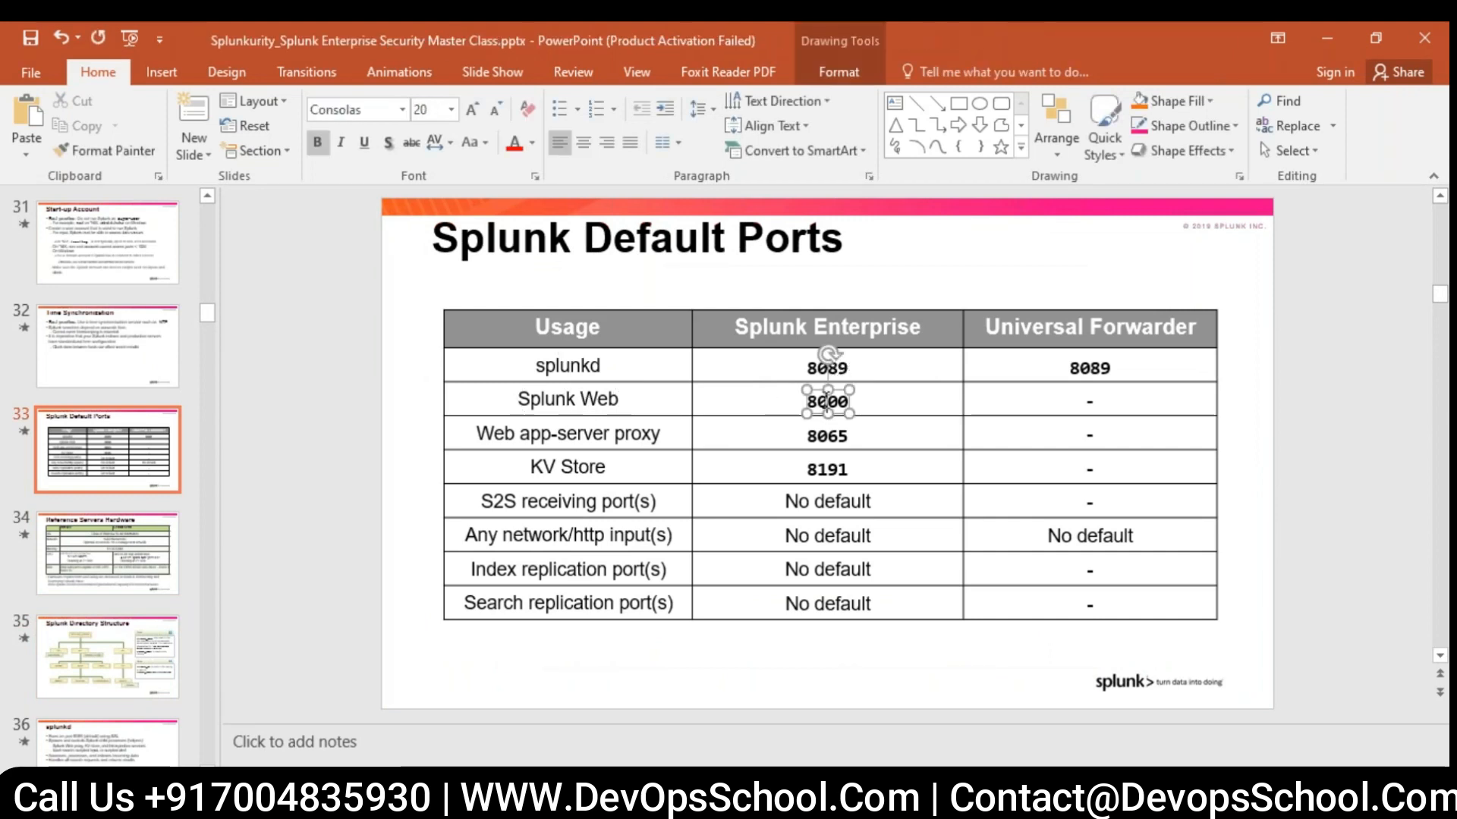
{"action": "left_click", "coordinate": [616, 434]}
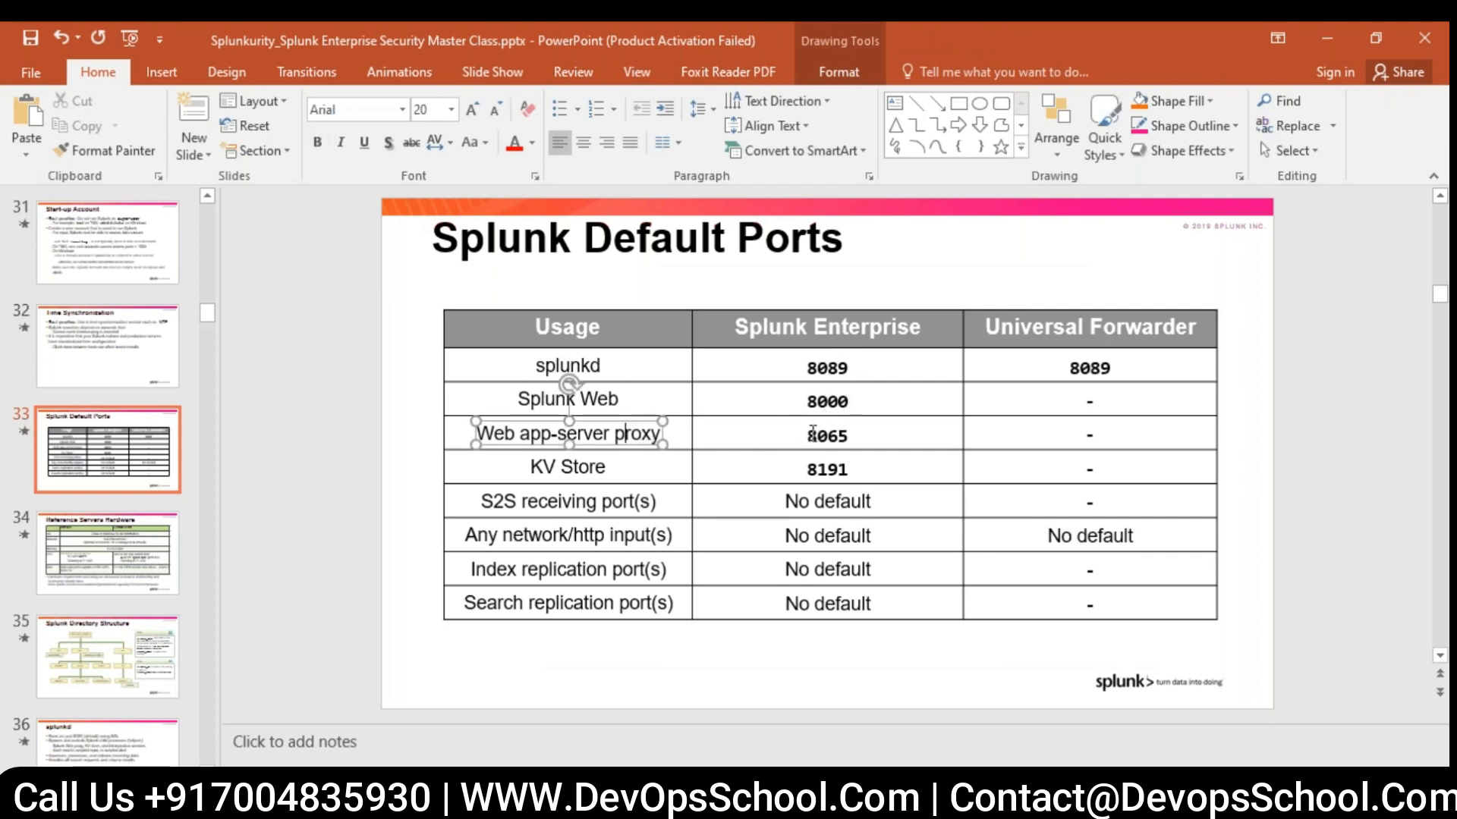
{"action": "left_click", "coordinate": [721, 481]}
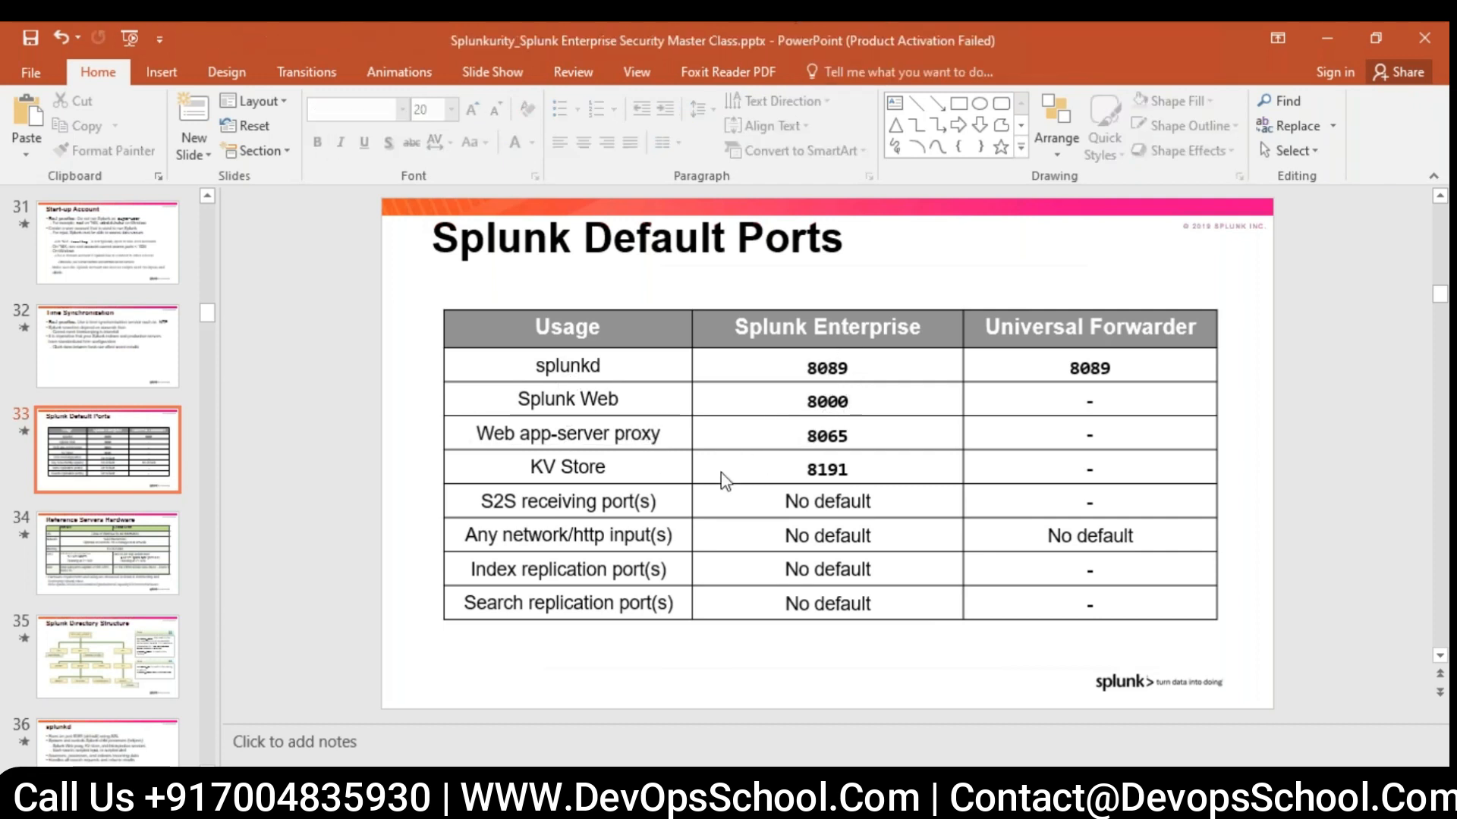
{"action": "left_click", "coordinate": [840, 469]}
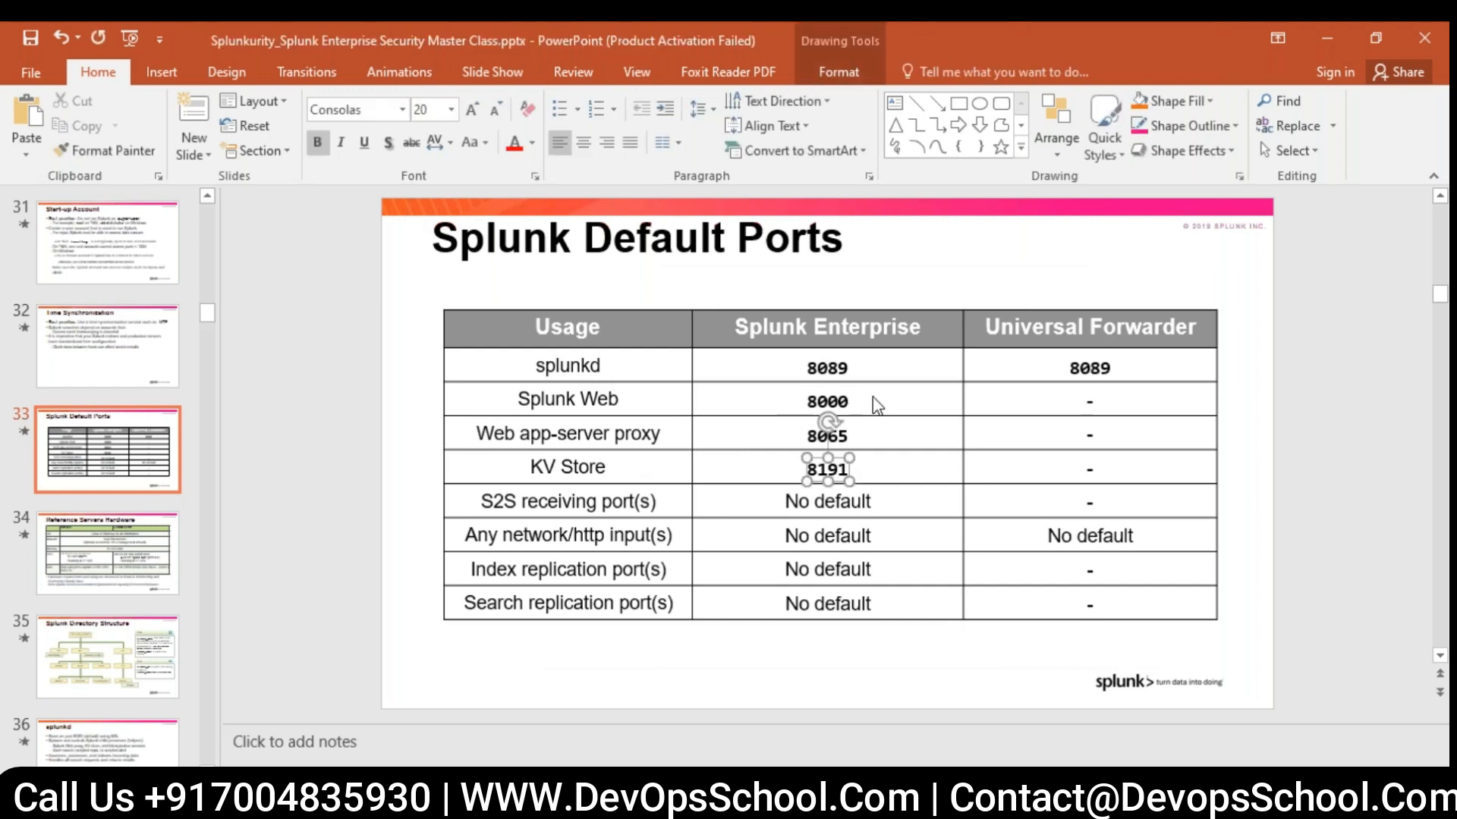
{"action": "left_click", "coordinate": [831, 366]}
{"action": "left_click", "coordinate": [841, 396]}
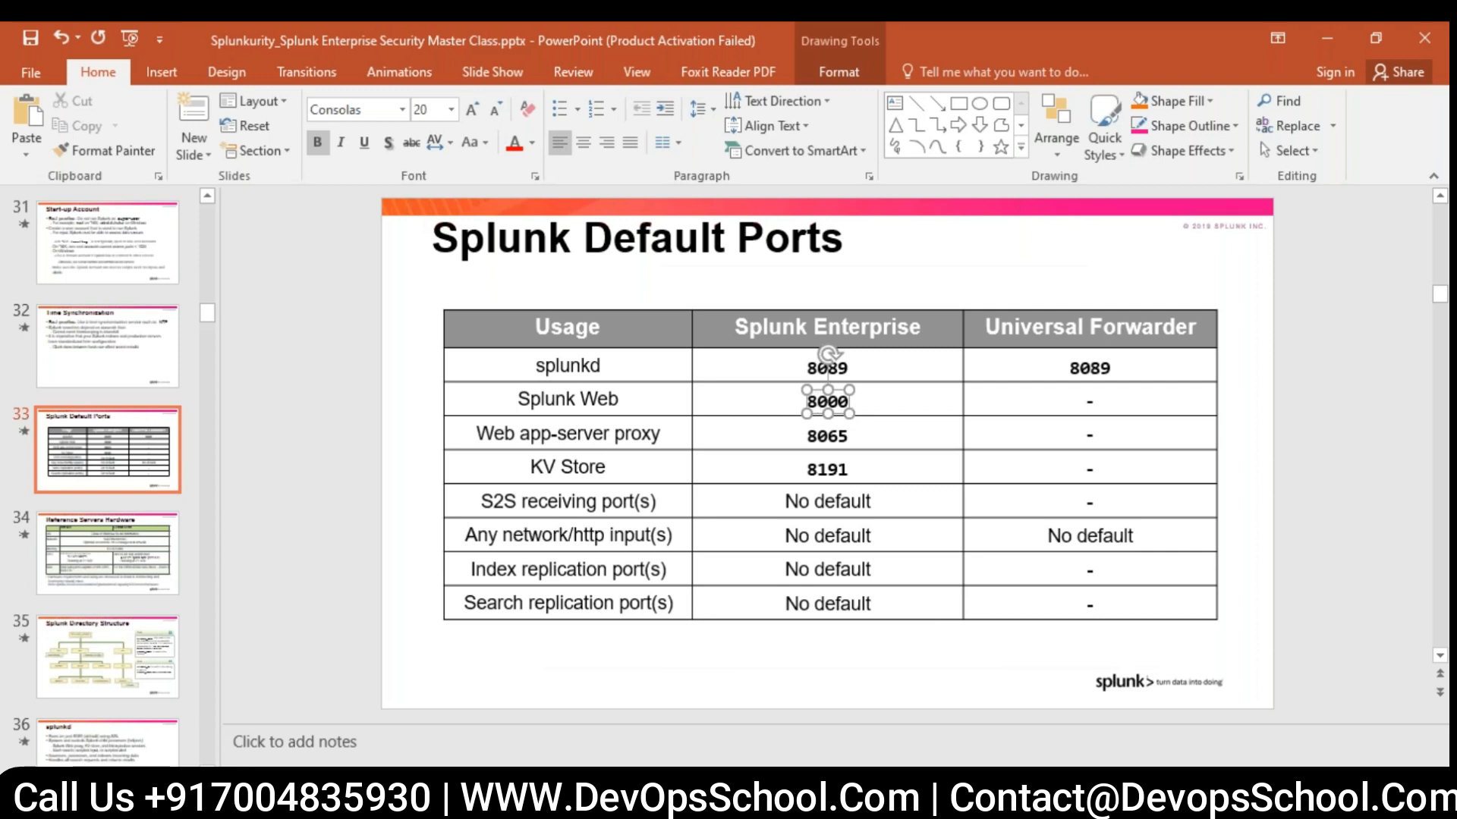
{"action": "left_click", "coordinate": [797, 371]}
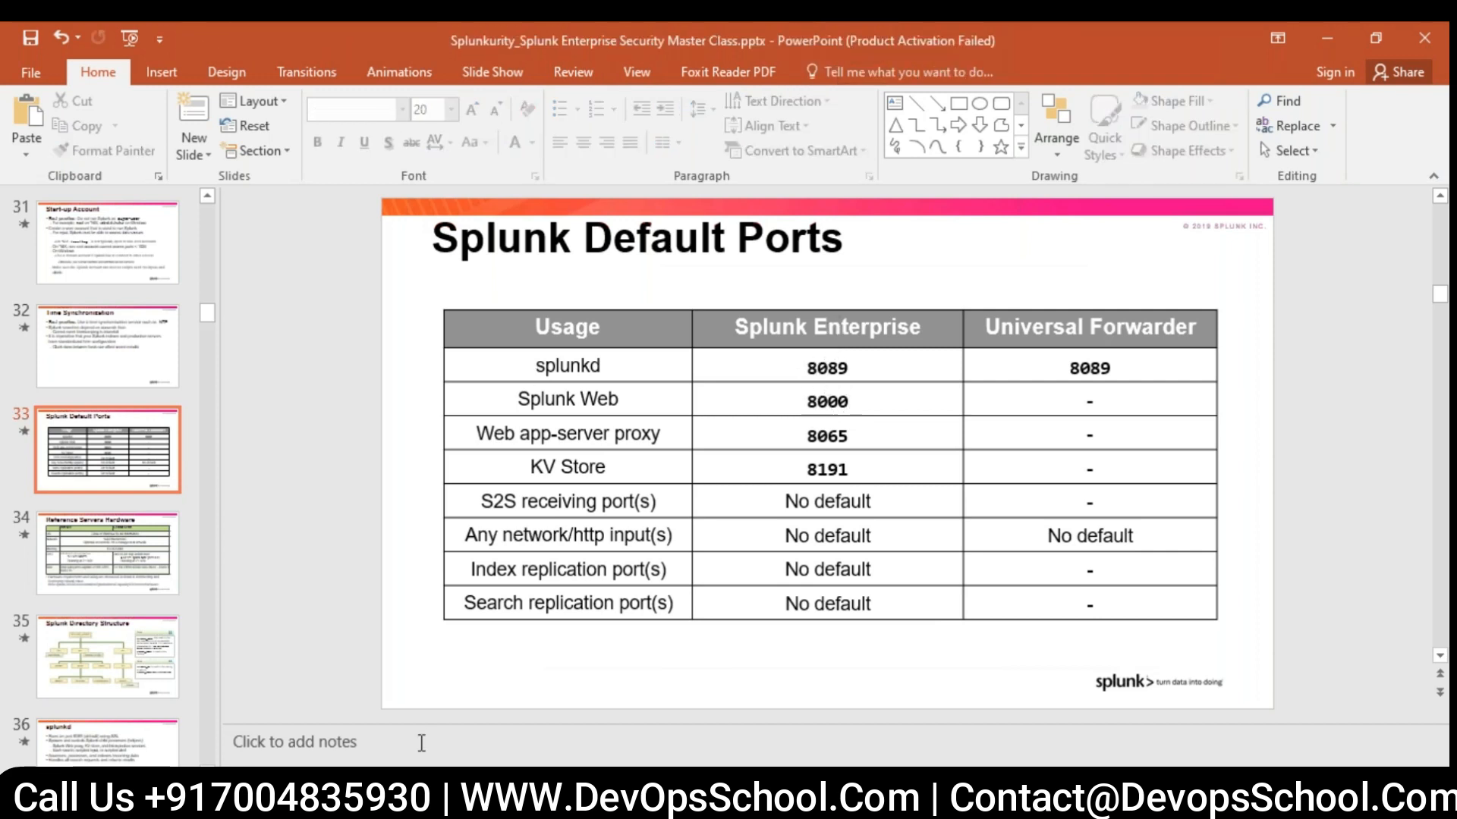
- Check the Splunk startup output in the SSH terminal, then switch to Google Cloud Platform and copy the external IP of the splunkes instance
{"action": "mouse_move", "coordinate": [399, 805]}
{"action": "left_click", "coordinate": [561, 683]}
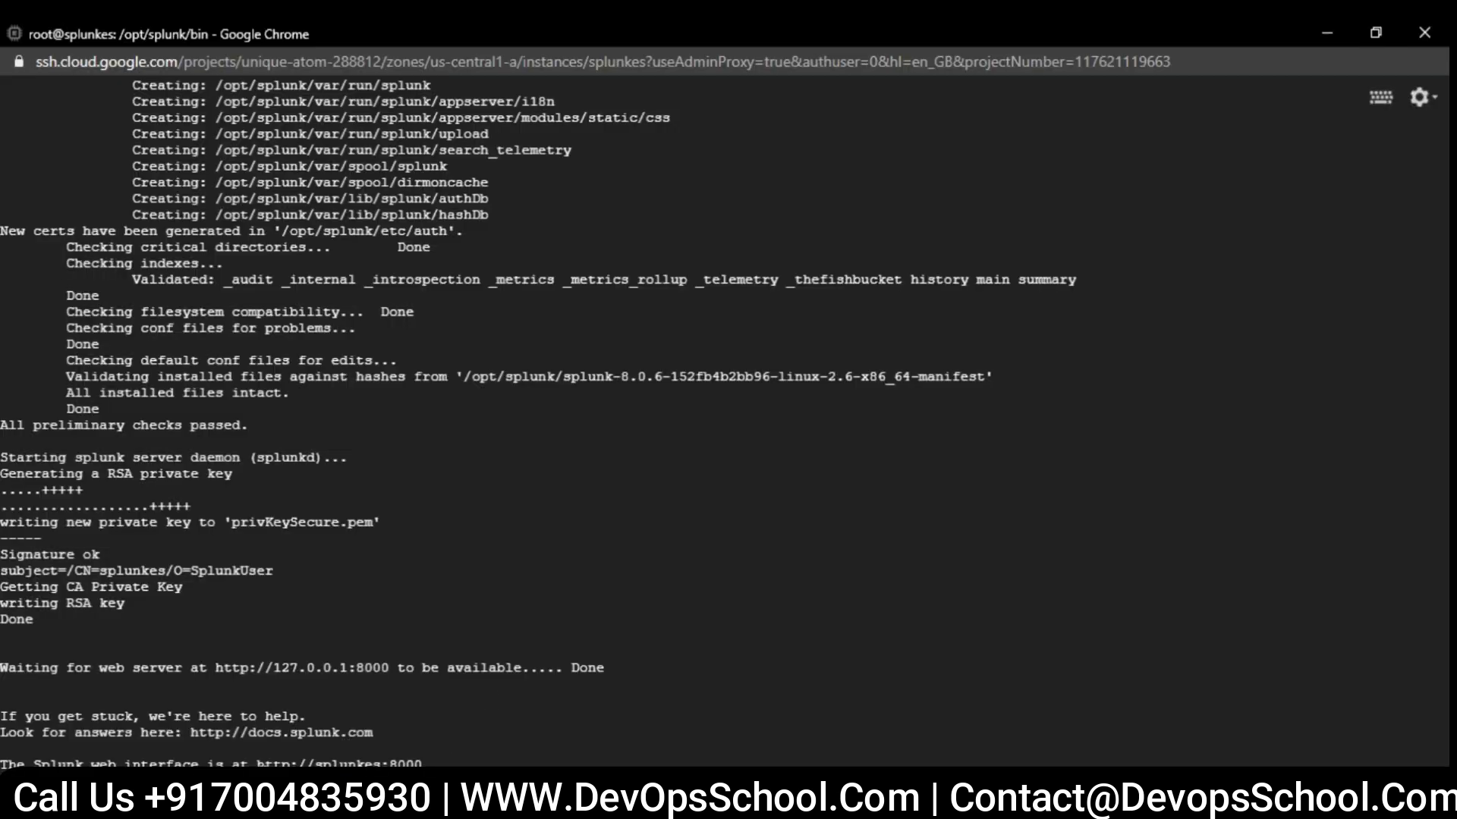
{"action": "mouse_move", "coordinate": [398, 804]}
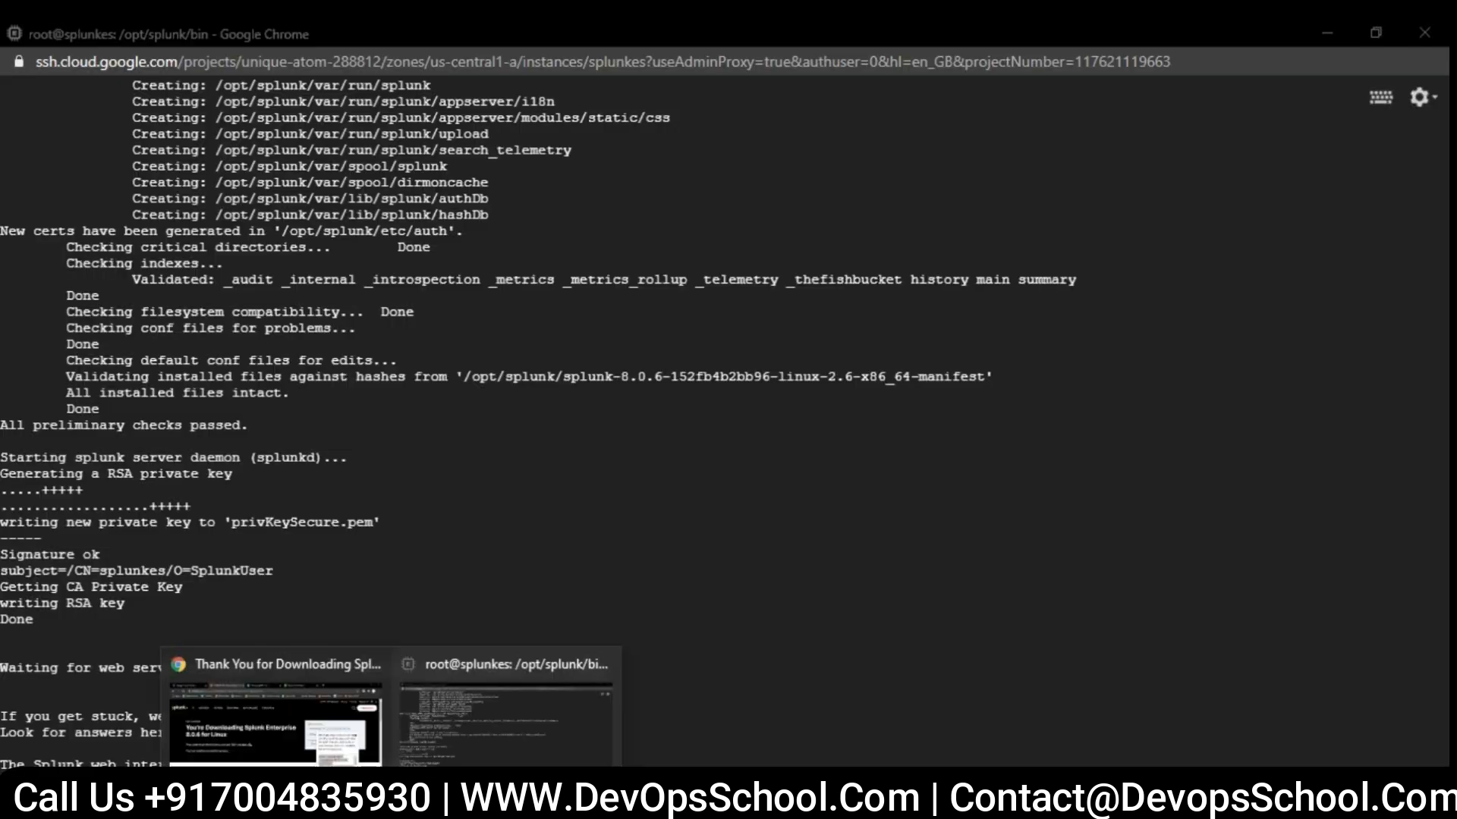
{"action": "left_click", "coordinate": [288, 706]}
{"action": "left_click", "coordinate": [156, 38]}
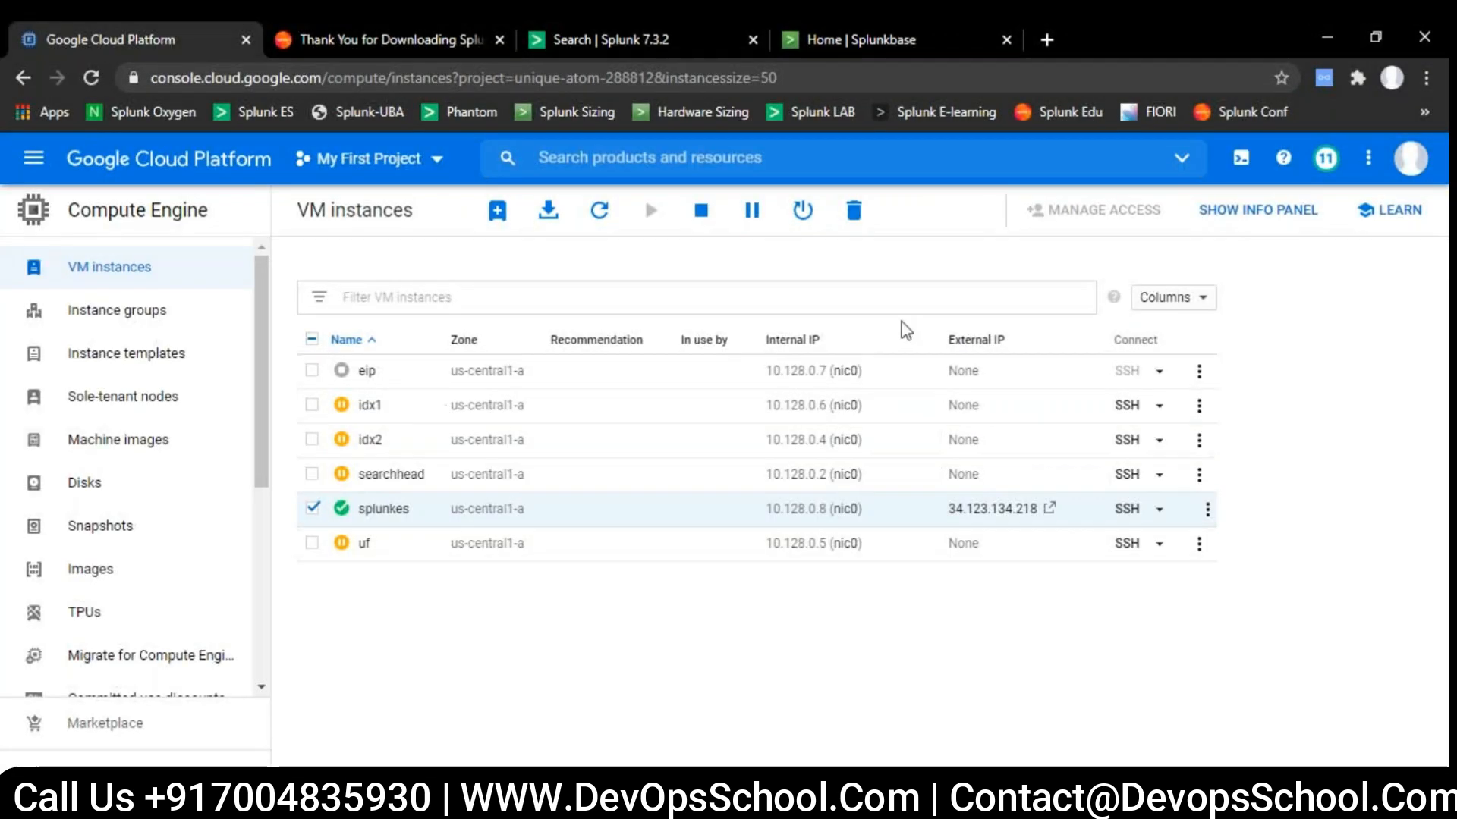
{"action": "left_click_drag", "start_coordinate": [943, 516], "coordinate": [1039, 515]}
{"action": "key", "text": "ctrl+c"}
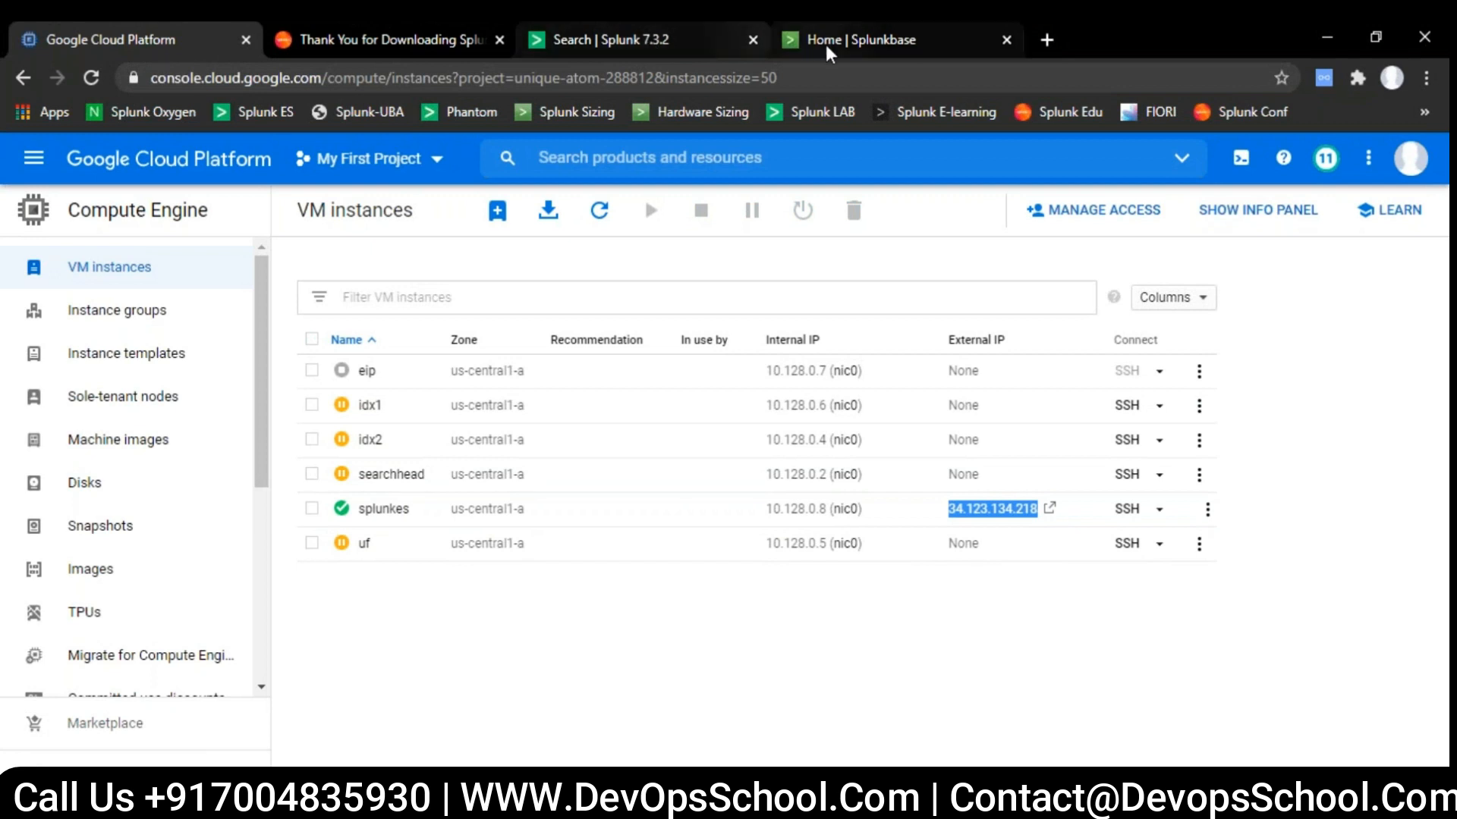
- Load 34.123.134.218:8000 in place of the Splunk download page to open Splunk Web
{"action": "left_click", "coordinate": [586, 42]}
{"action": "left_click", "coordinate": [407, 42]}
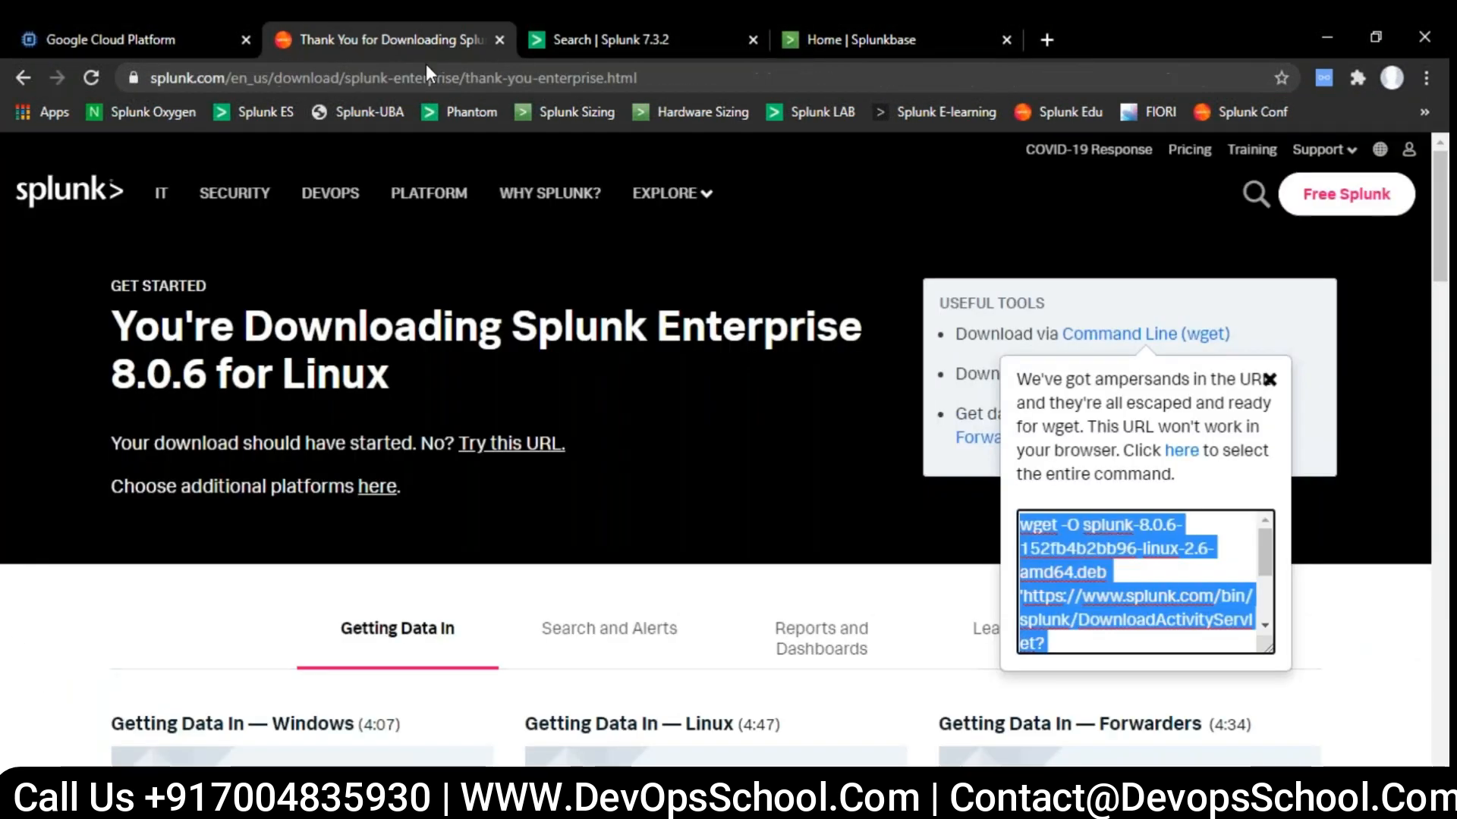
{"action": "left_click", "coordinate": [426, 76]}
{"action": "key", "text": "ctrl+v"}
{"action": "type", "text": ":"}
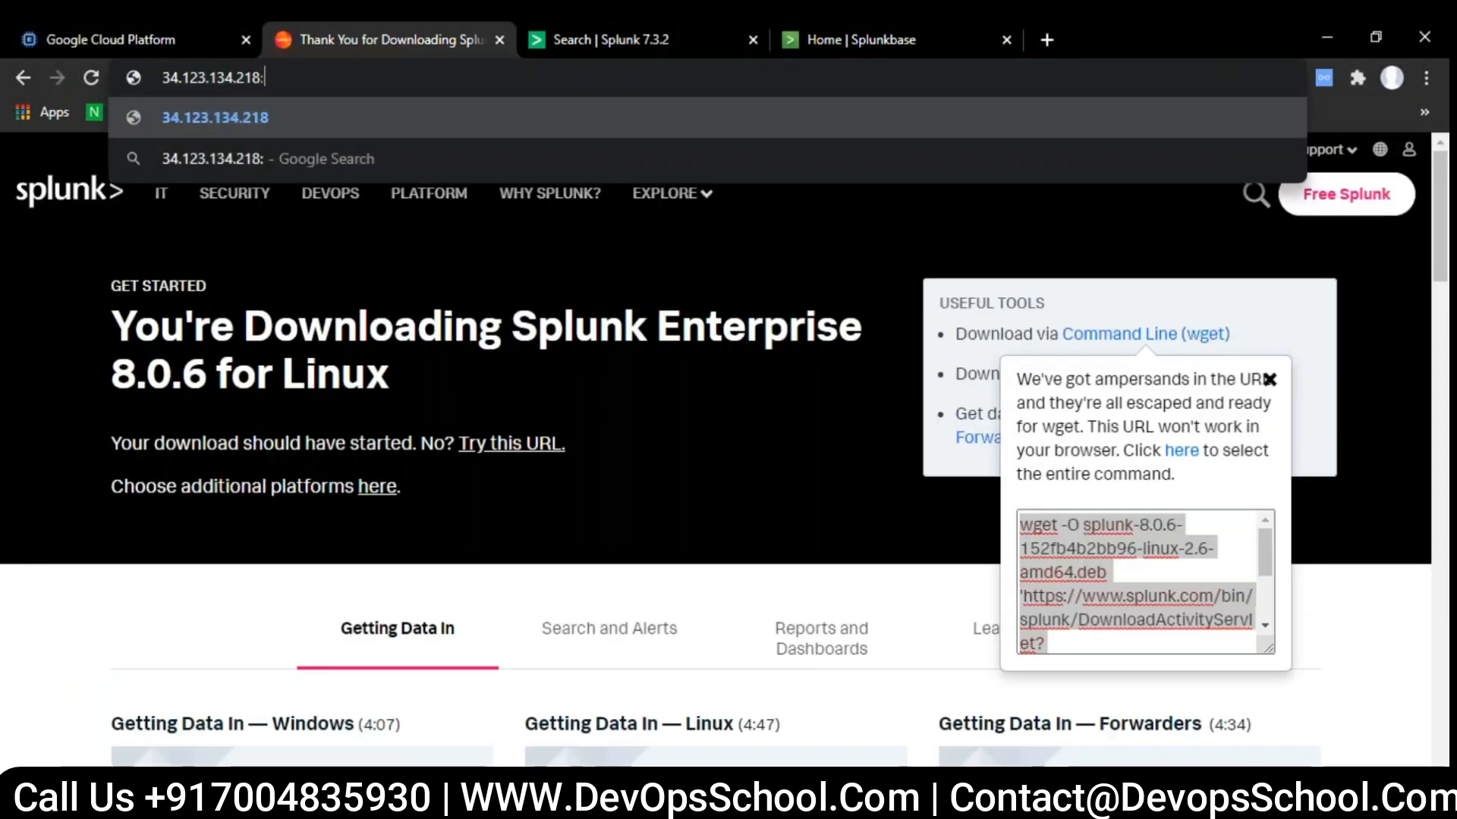
{"action": "type", "text": "8000"}
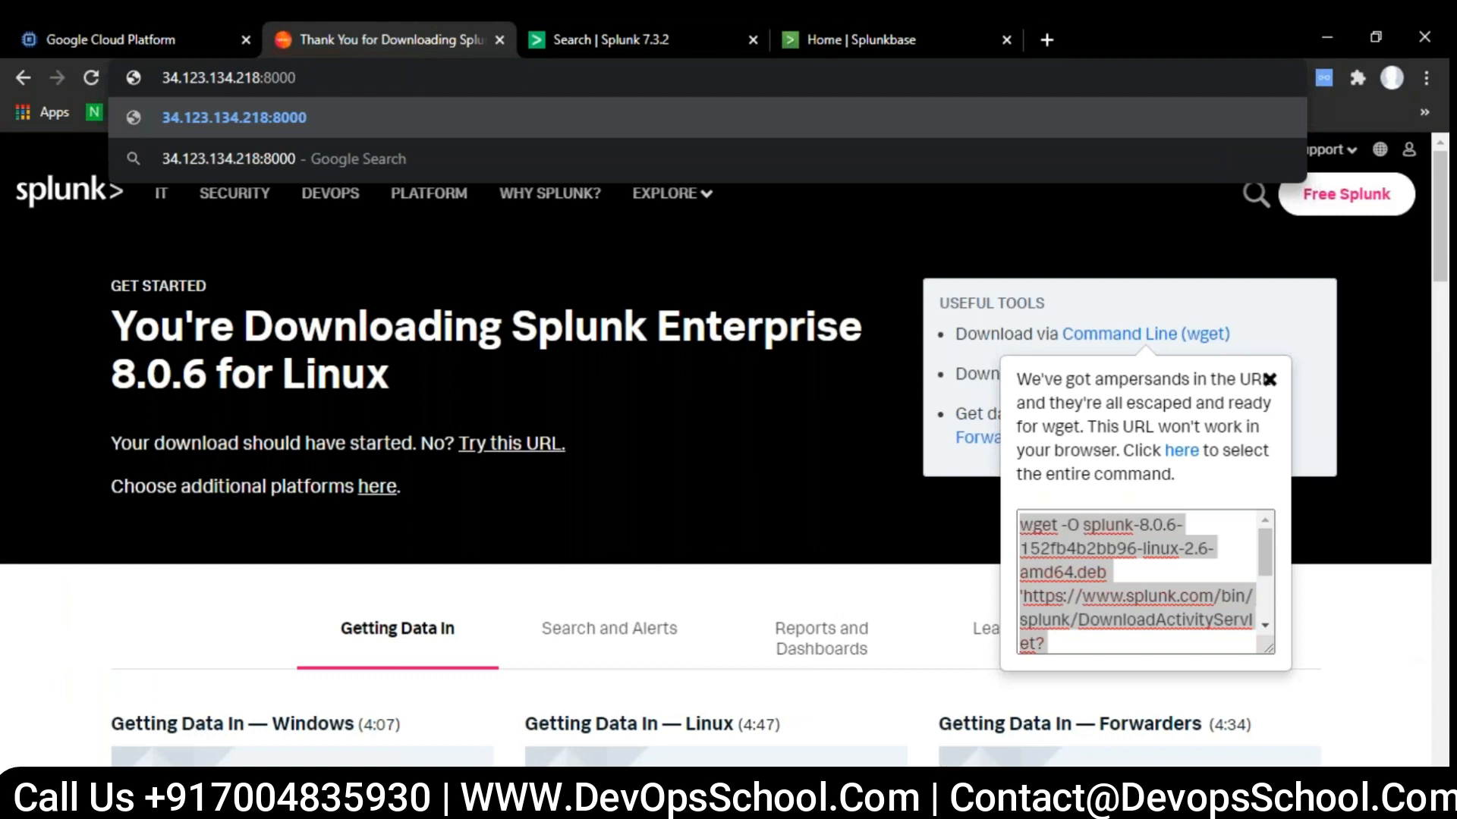
{"action": "key", "text": "Return"}
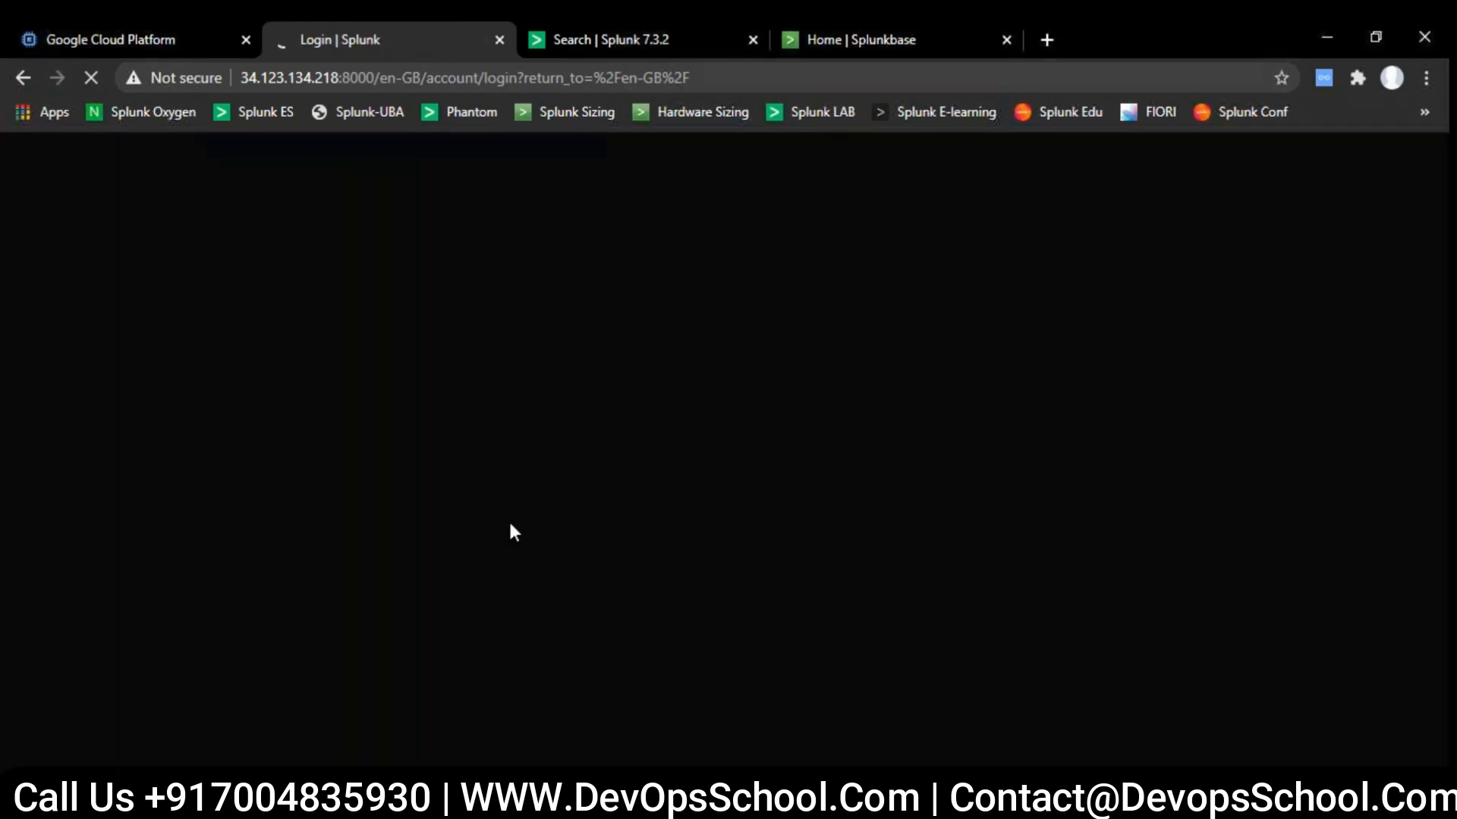
- Sign in to Splunk Enterprise with username adin and the account password
{"action": "type", "text": "adin••••••••"}
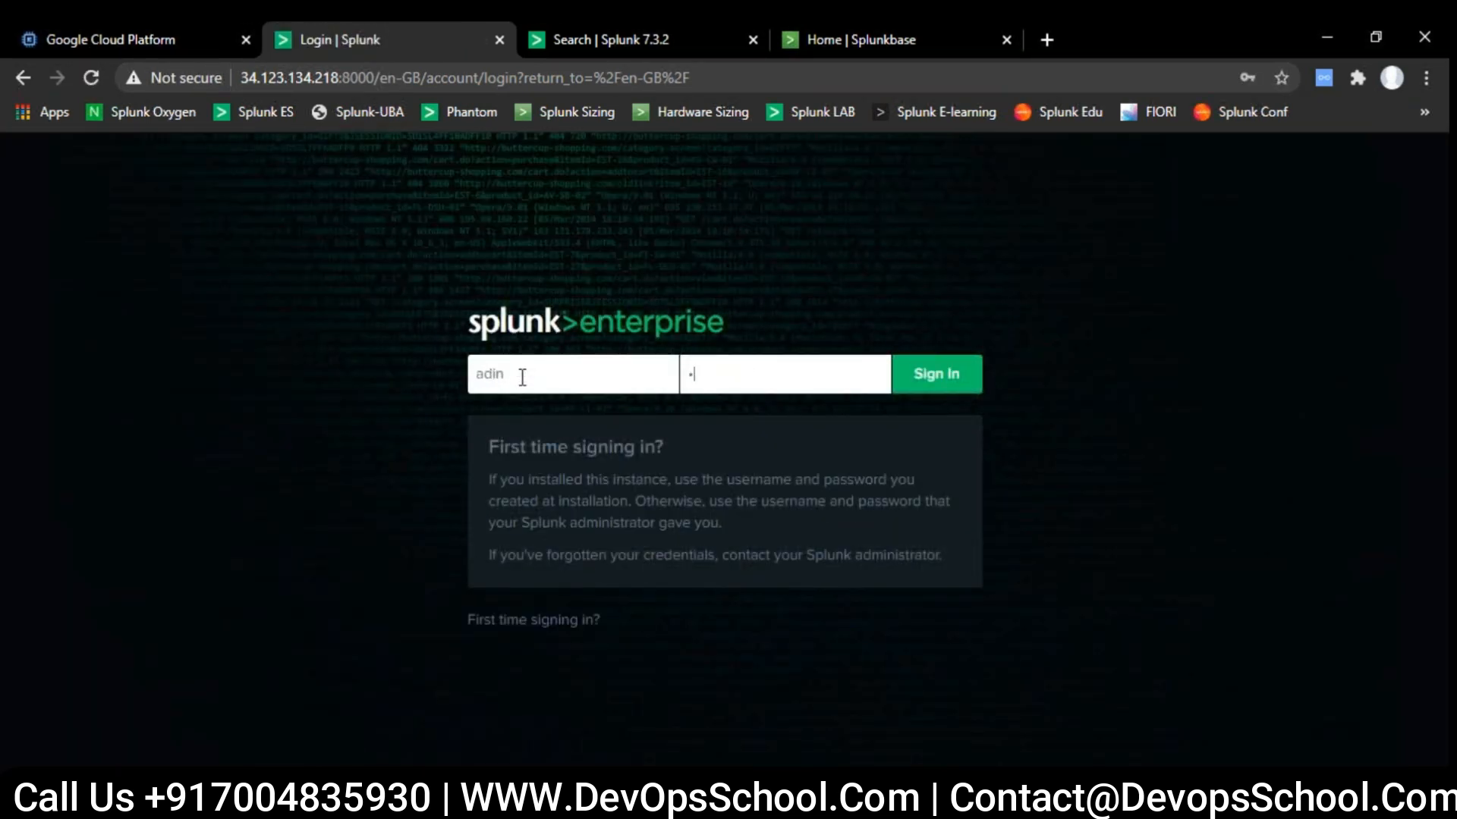
{"action": "type", "text": "•••••"}
{"action": "key", "text": "Return"}
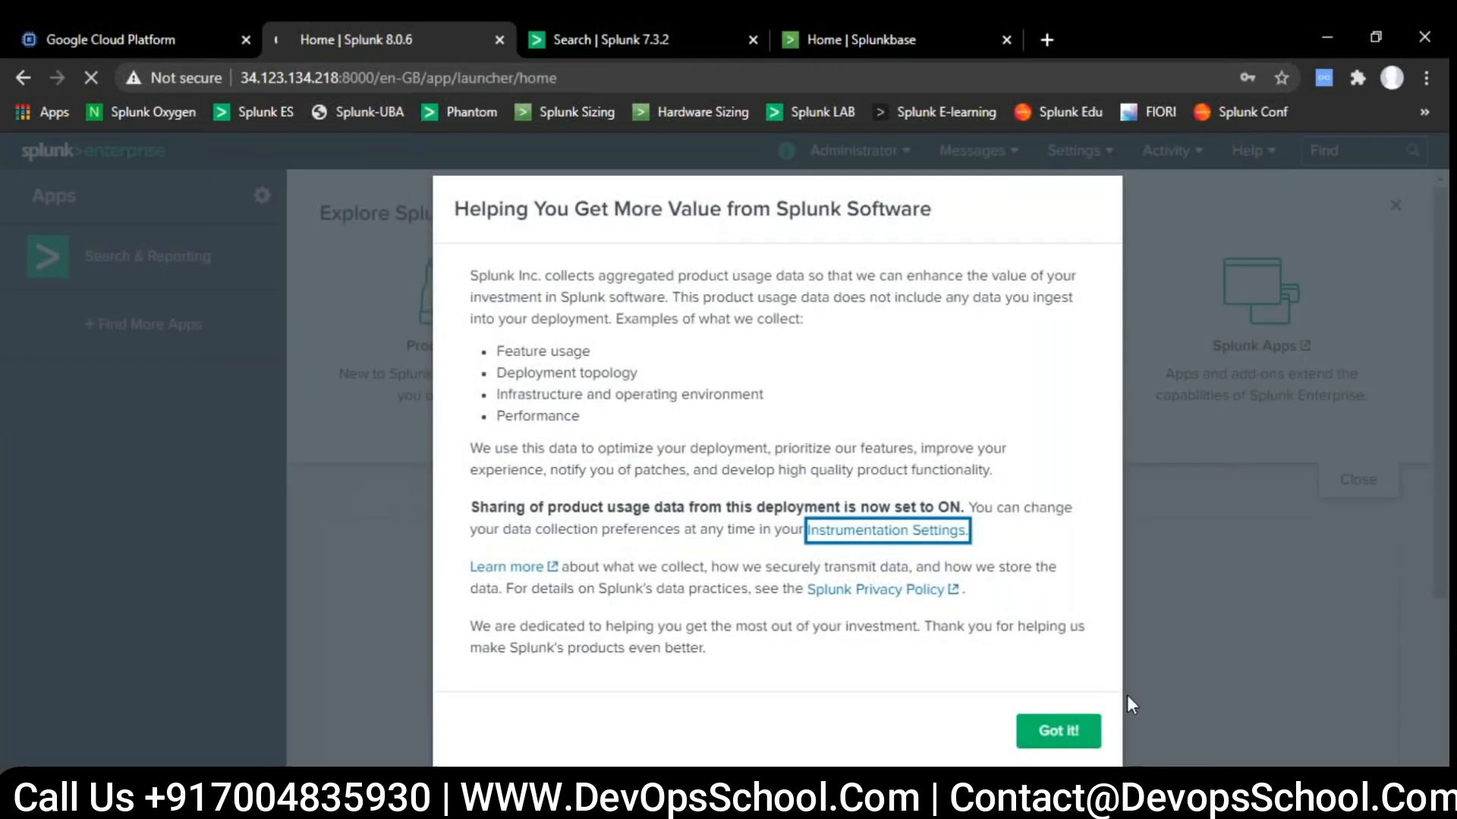
- Acknowledge the product usage data notice, decline saving the password in the browser, and permanently dismiss the Python migration notice
{"action": "left_click", "coordinate": [1071, 732]}
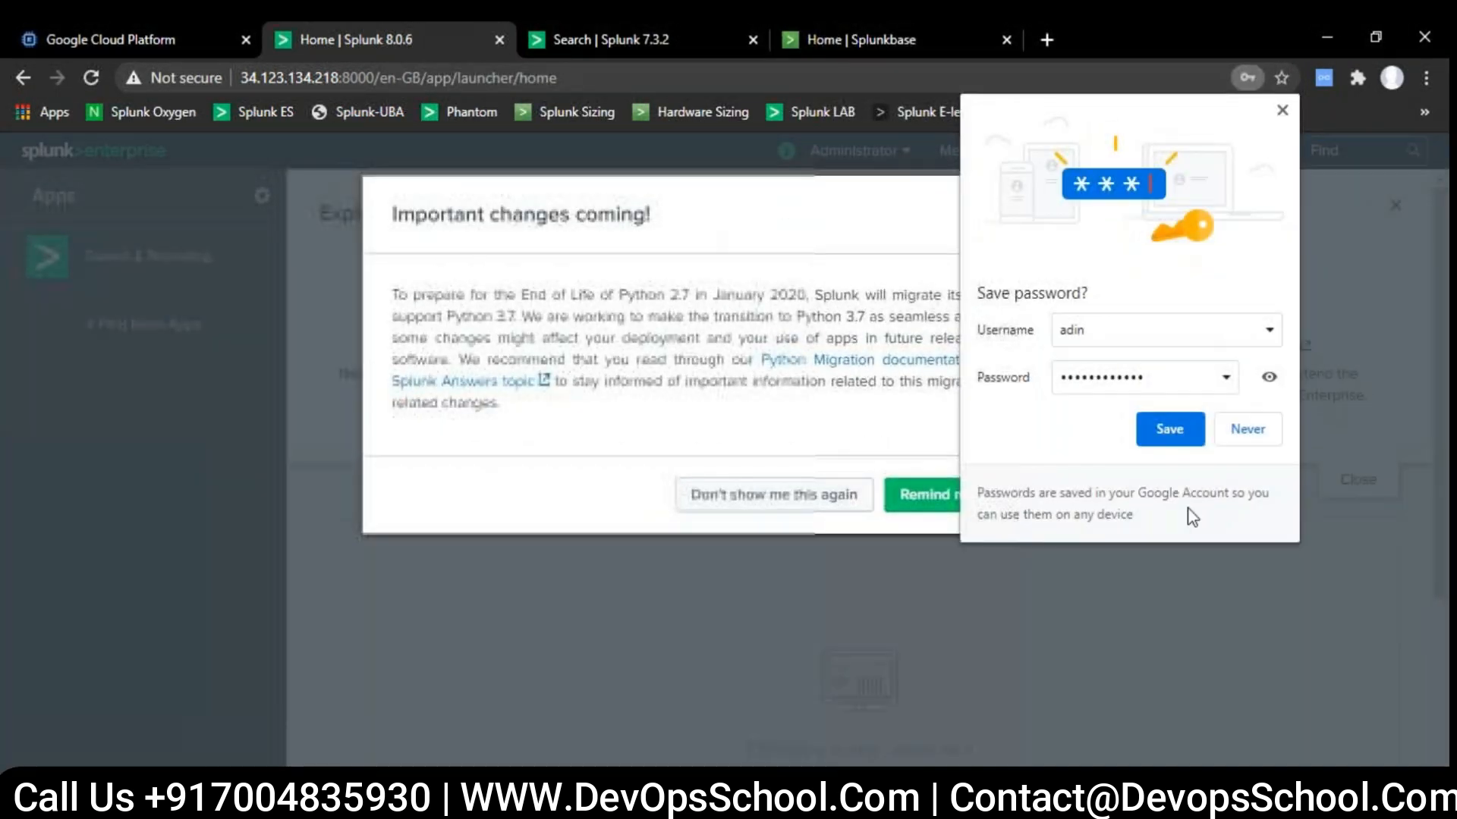
{"action": "left_click", "coordinate": [1236, 430]}
{"action": "left_click", "coordinate": [782, 517]}
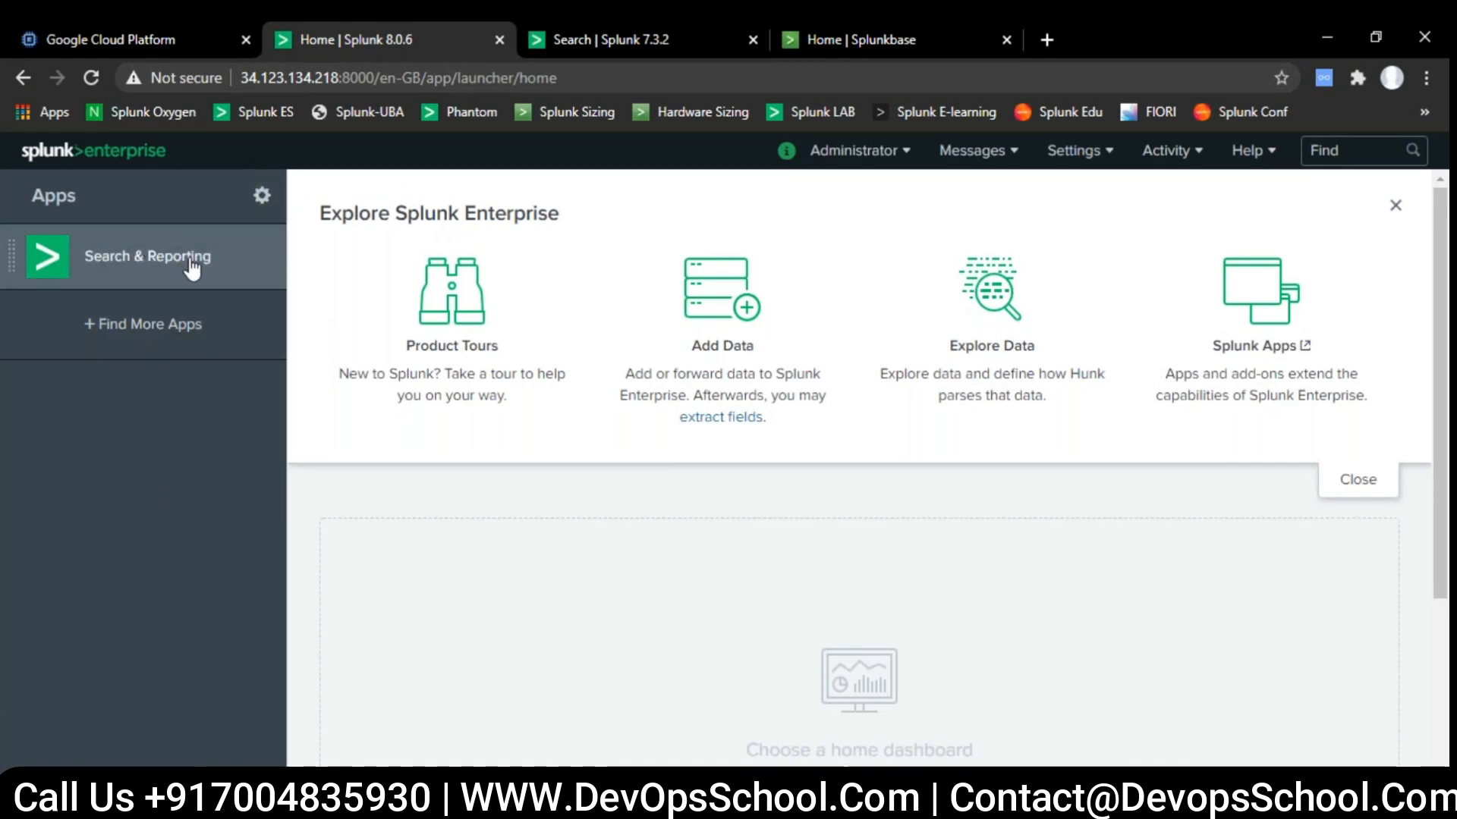
- Open the General settings of the Splunk server settings and check the server name and management port
{"action": "left_click", "coordinate": [1076, 156]}
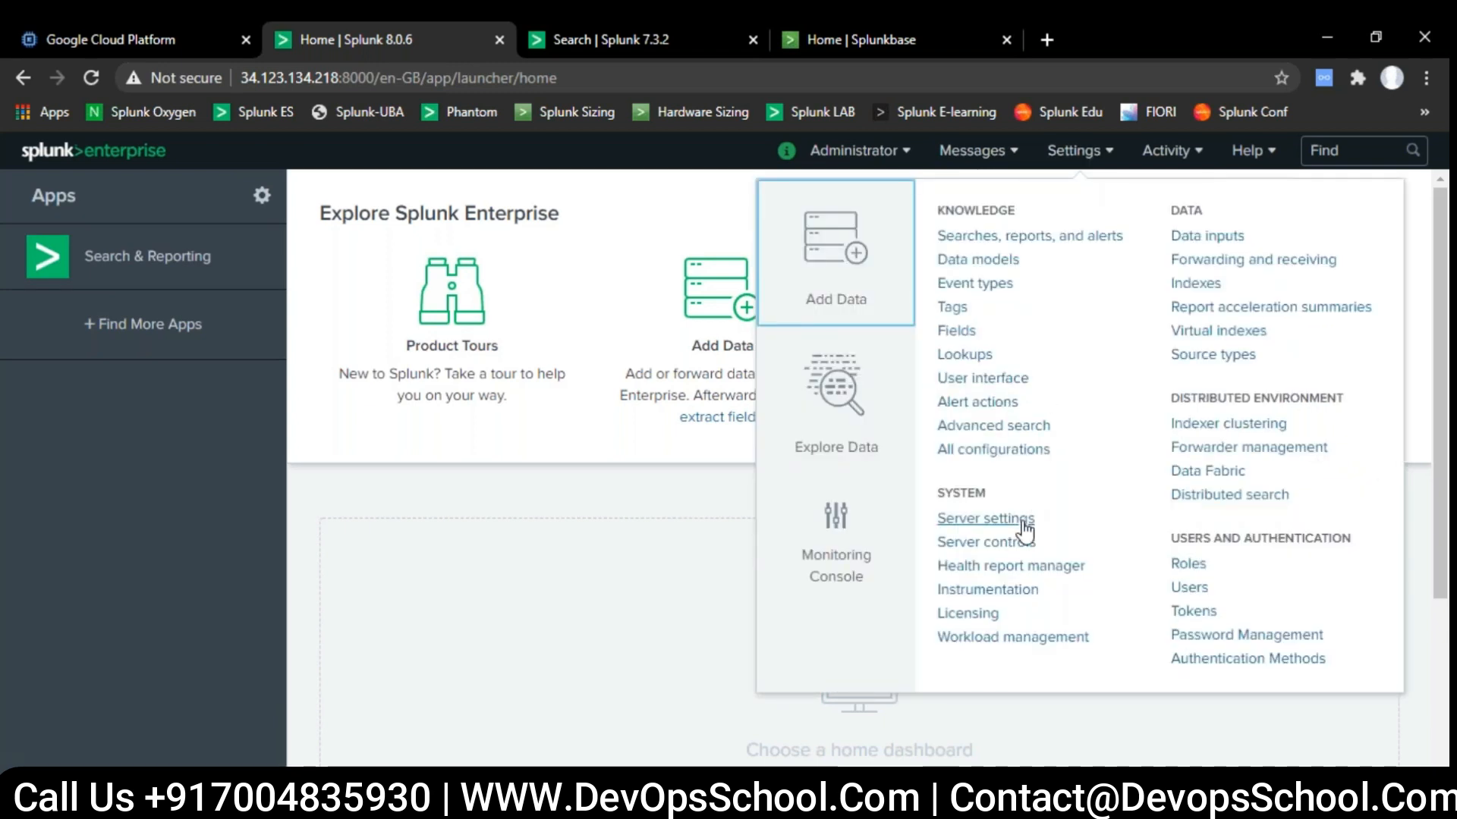
{"action": "left_click", "coordinate": [984, 519]}
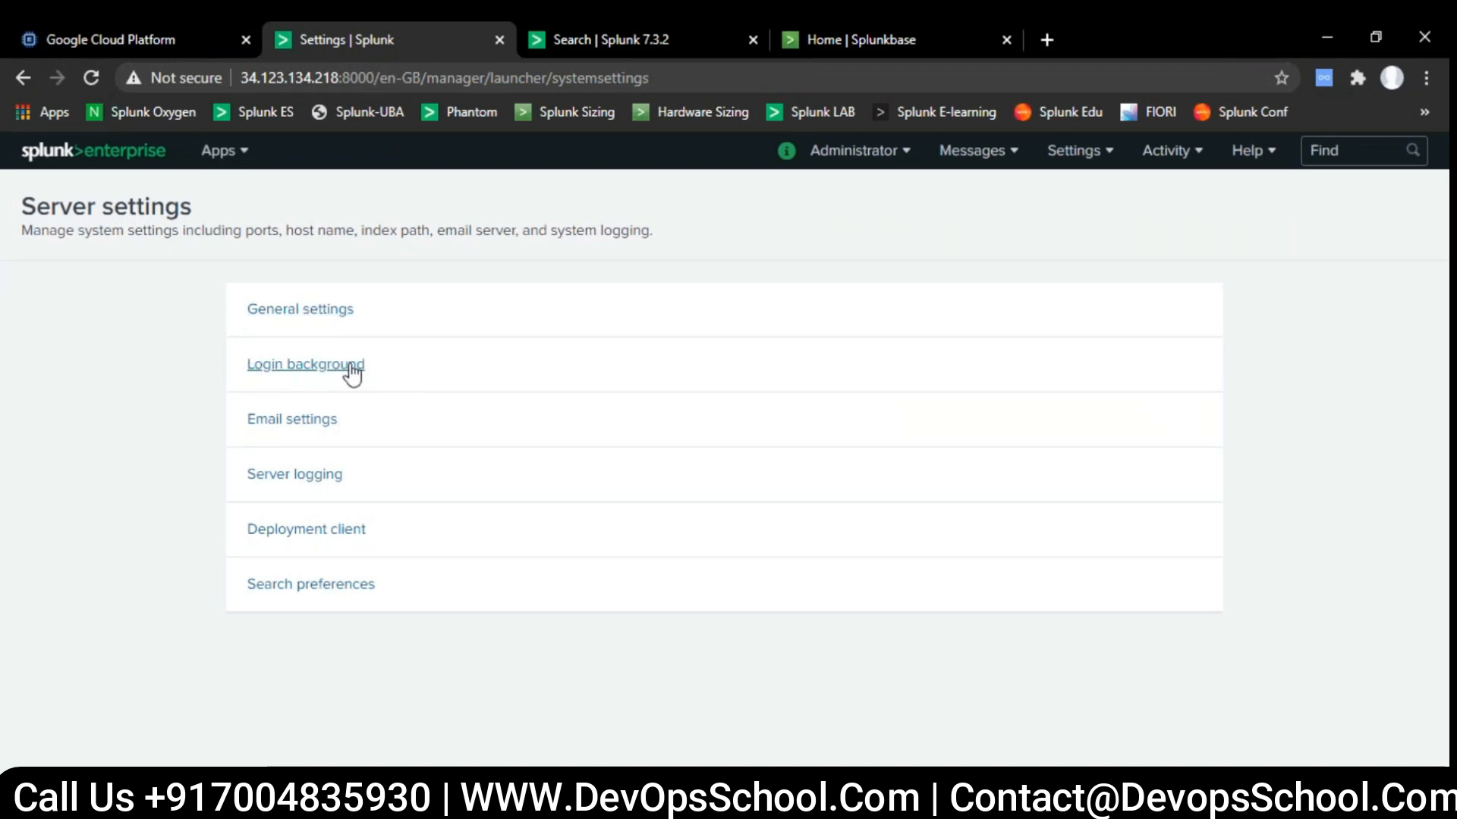
{"action": "left_click", "coordinate": [311, 319]}
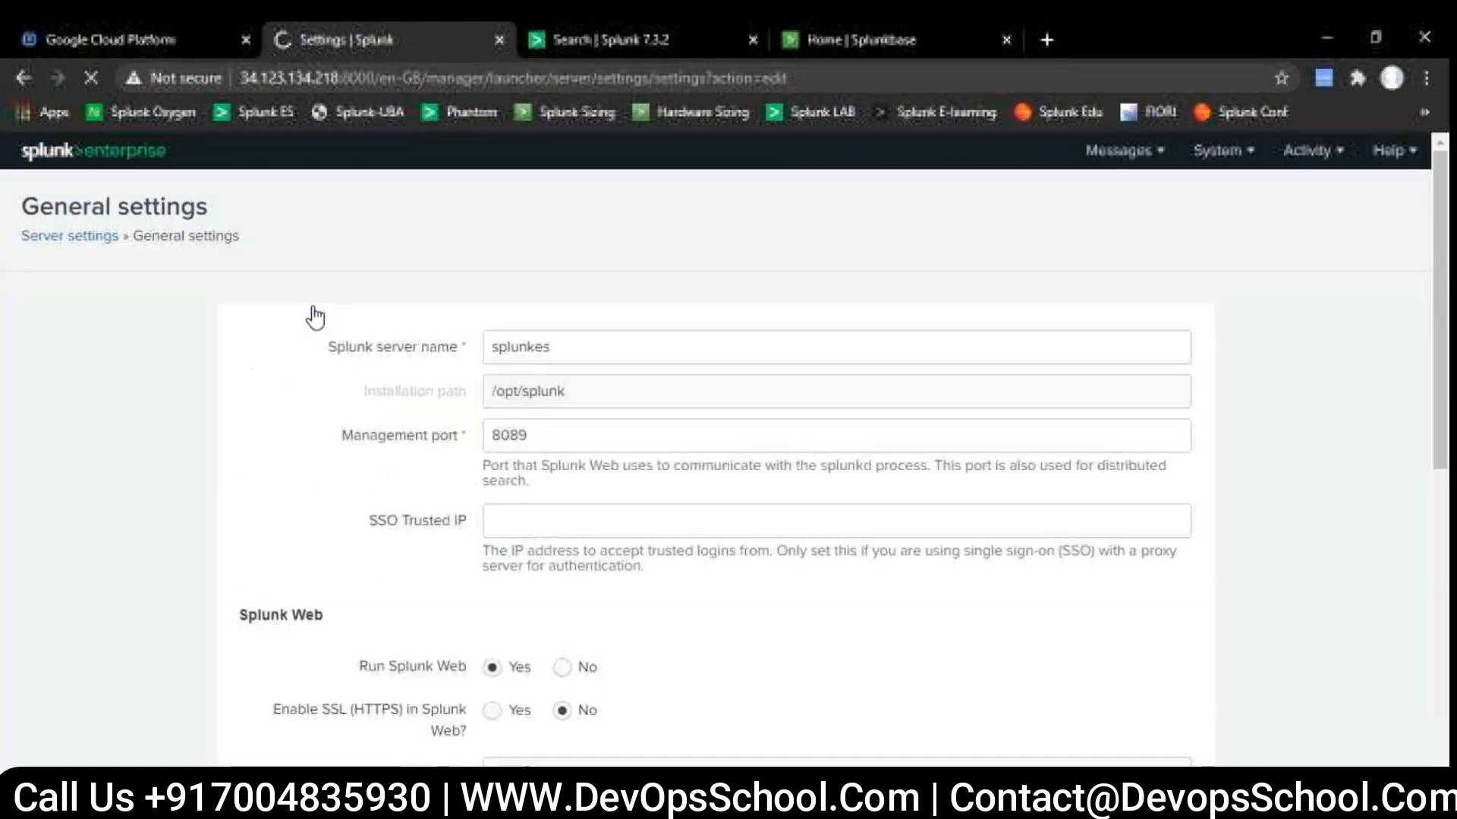
{"action": "left_click", "coordinate": [589, 346]}
{"action": "left_click", "coordinate": [574, 434]}
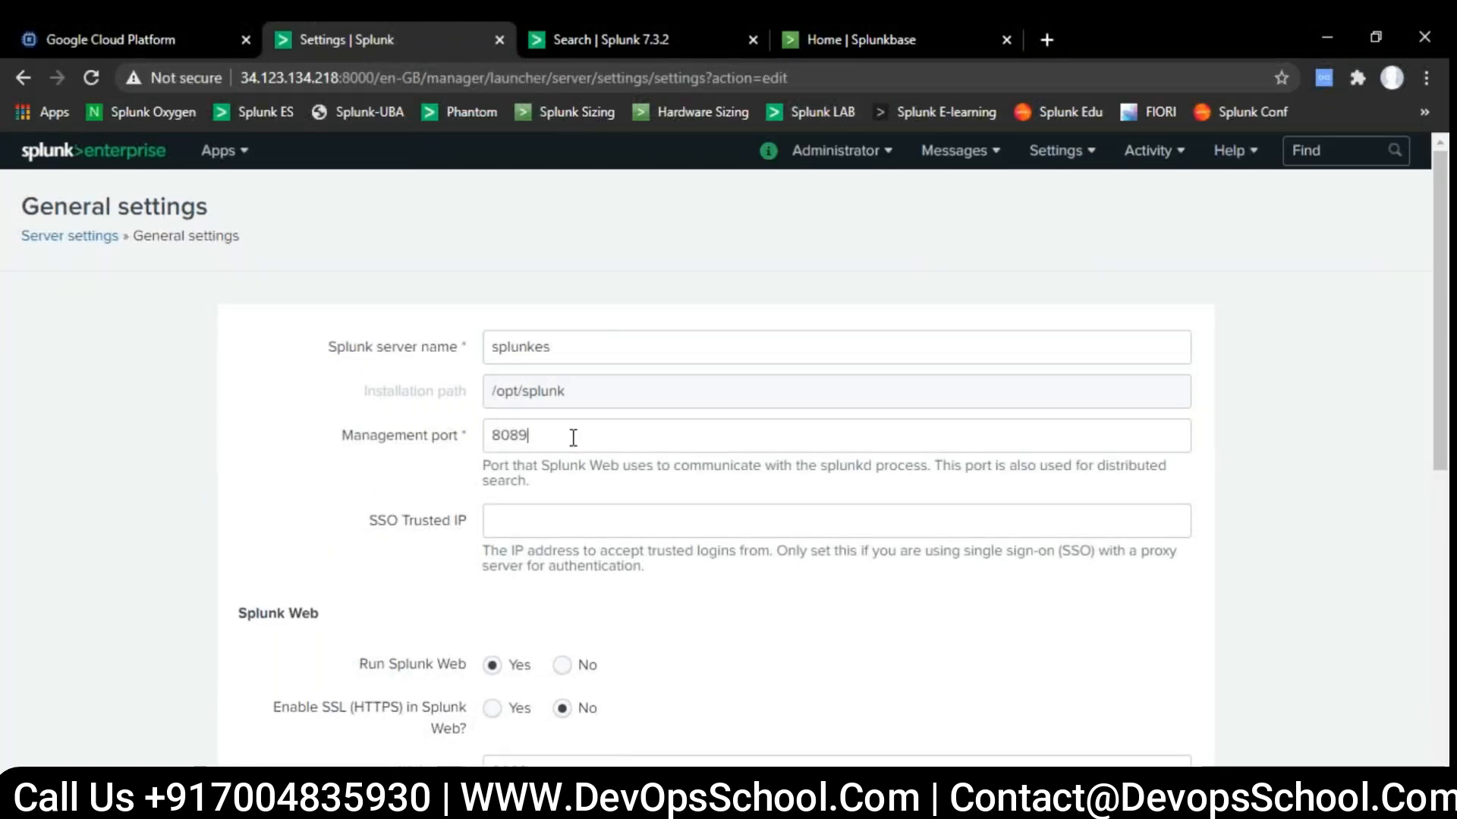
- Examine the Splunk Web SSL option, web port, app server ports and default host name in General settings
{"action": "scroll", "coordinate": [367, 511], "scroll_direction": "down", "scroll_amount": 4}
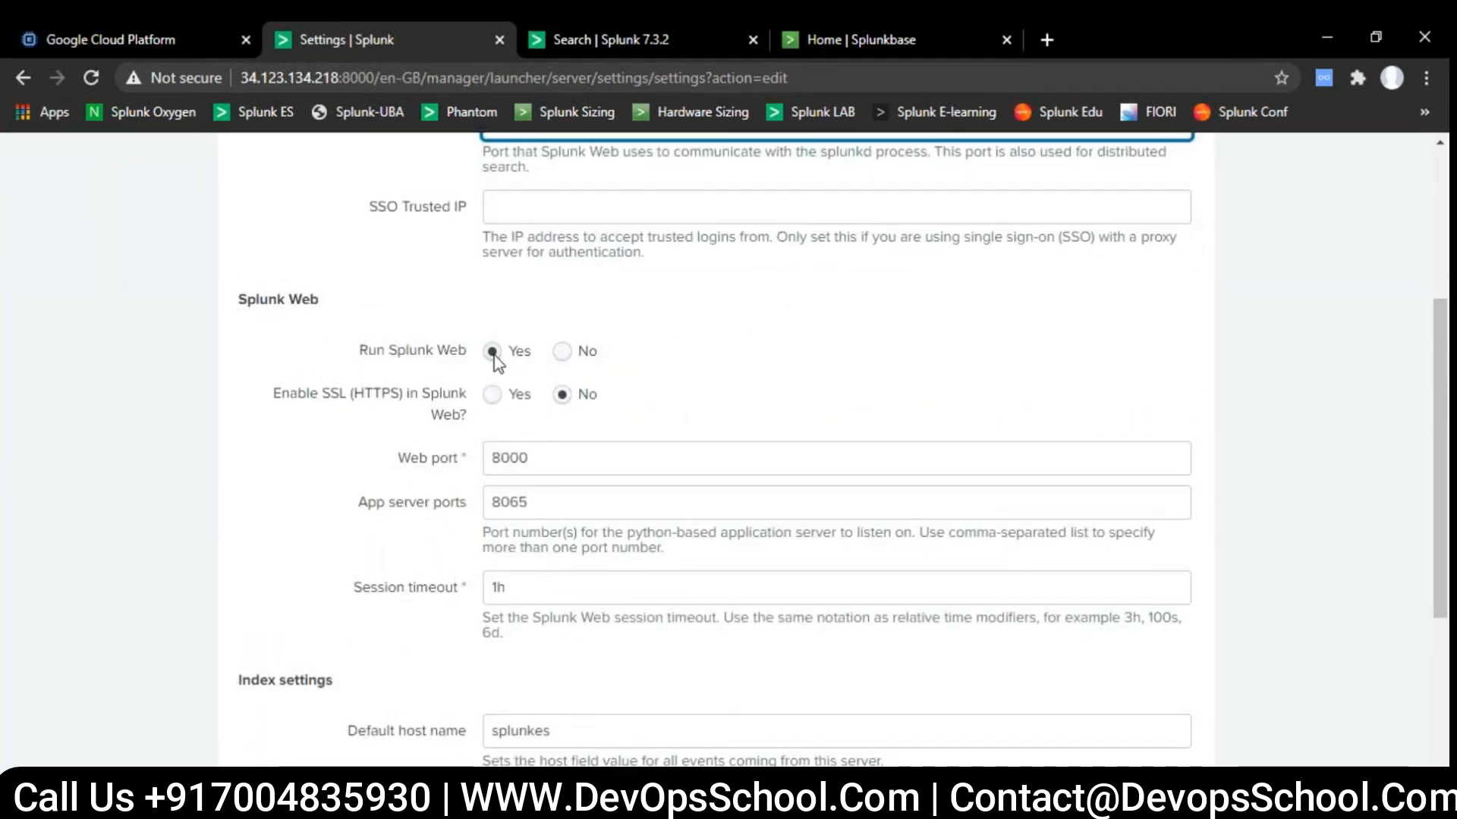
{"action": "left_click", "coordinate": [404, 393]}
{"action": "left_click", "coordinate": [492, 394]}
{"action": "left_click", "coordinate": [561, 395]}
{"action": "scroll", "coordinate": [542, 300], "scroll_direction": "down", "scroll_amount": 2}
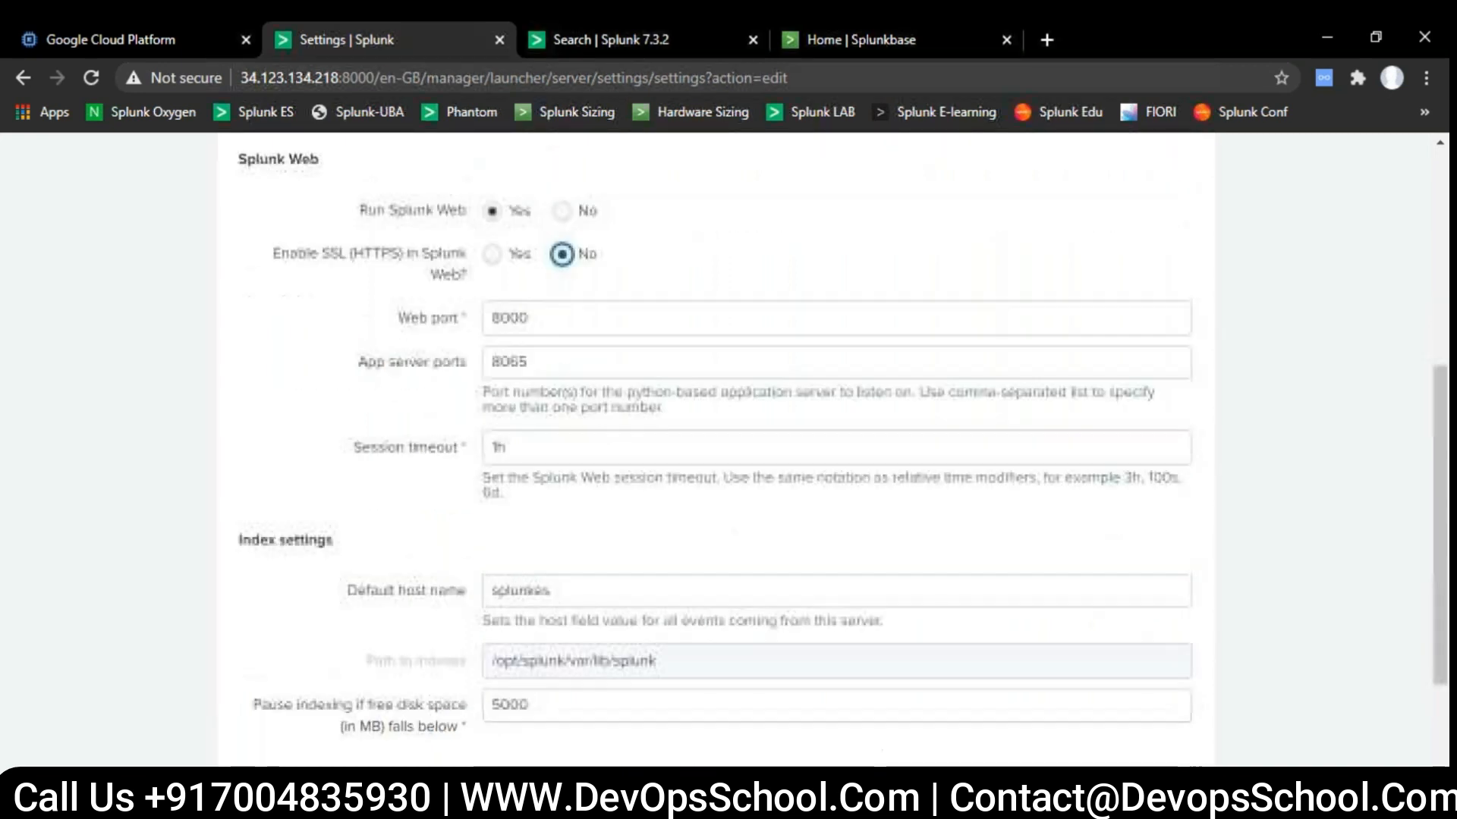
{"action": "left_click_drag", "start_coordinate": [551, 315], "coordinate": [429, 335]}
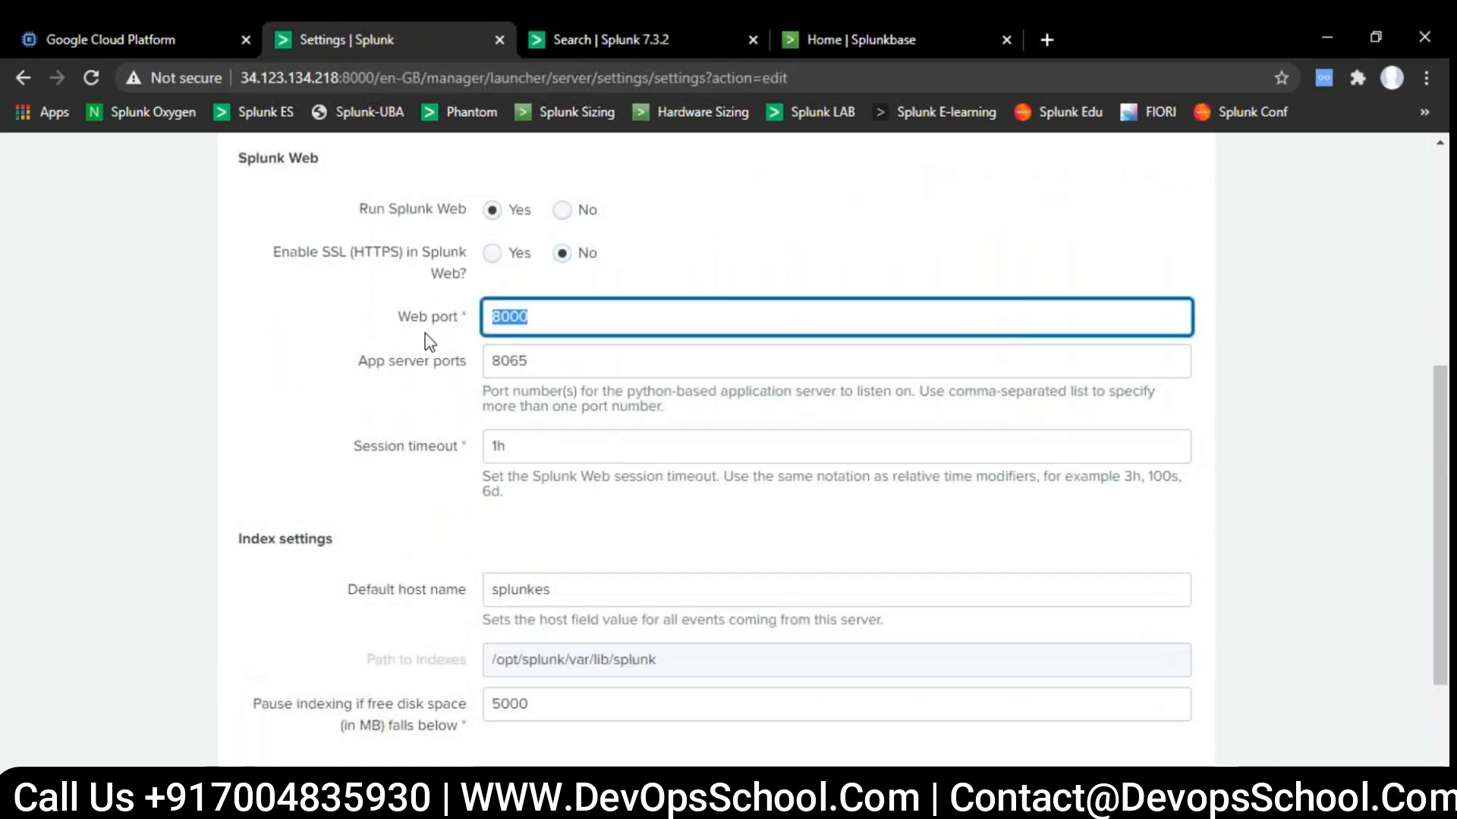
{"action": "left_click", "coordinate": [578, 369]}
{"action": "left_click_drag", "start_coordinate": [578, 370], "coordinate": [454, 379]}
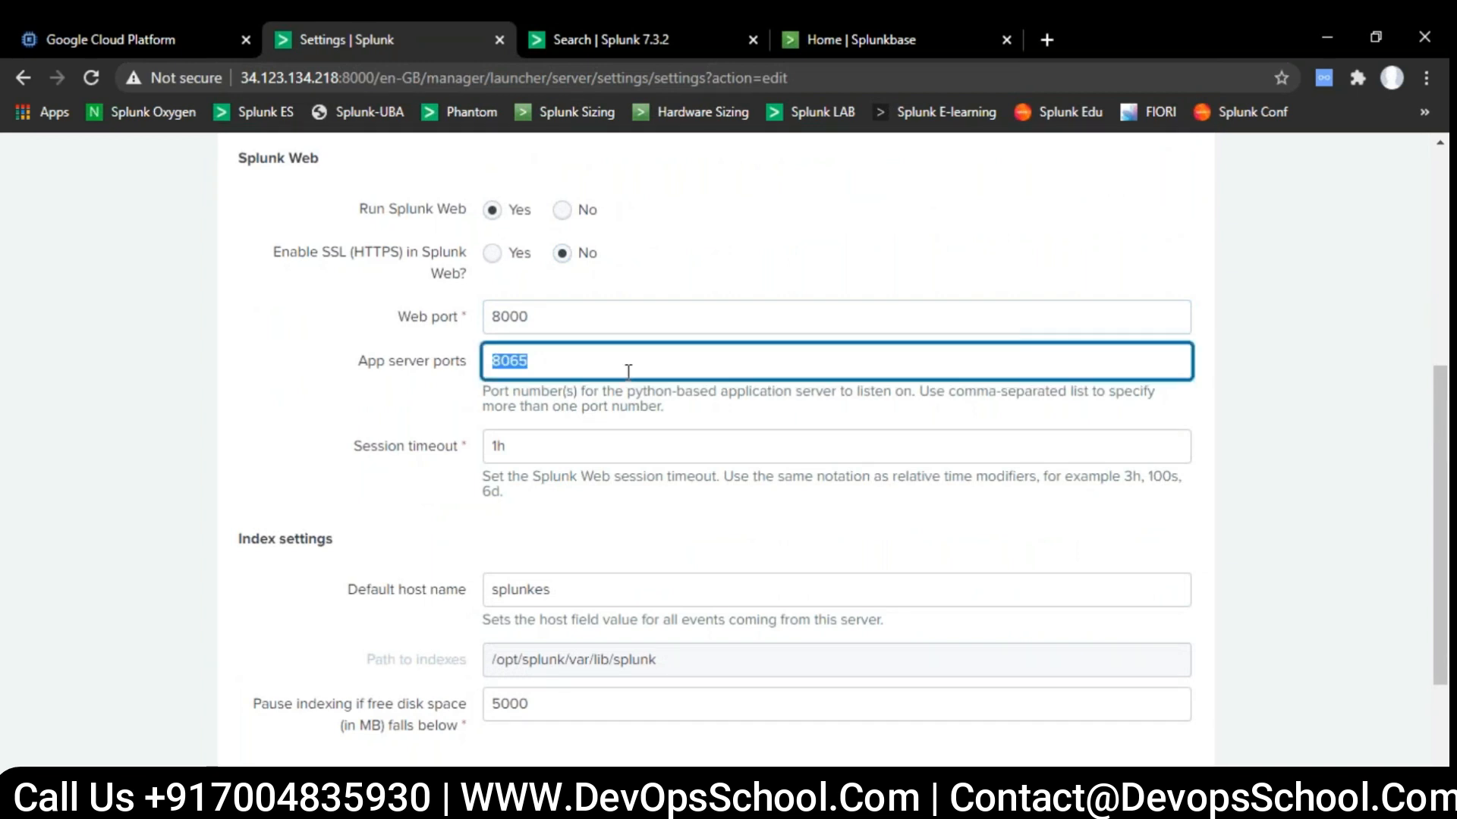
{"action": "left_click", "coordinate": [436, 422]}
{"action": "scroll", "coordinate": [436, 422], "scroll_direction": "down", "scroll_amount": 3}
{"action": "left_click_drag", "start_coordinate": [551, 374], "coordinate": [428, 384]}
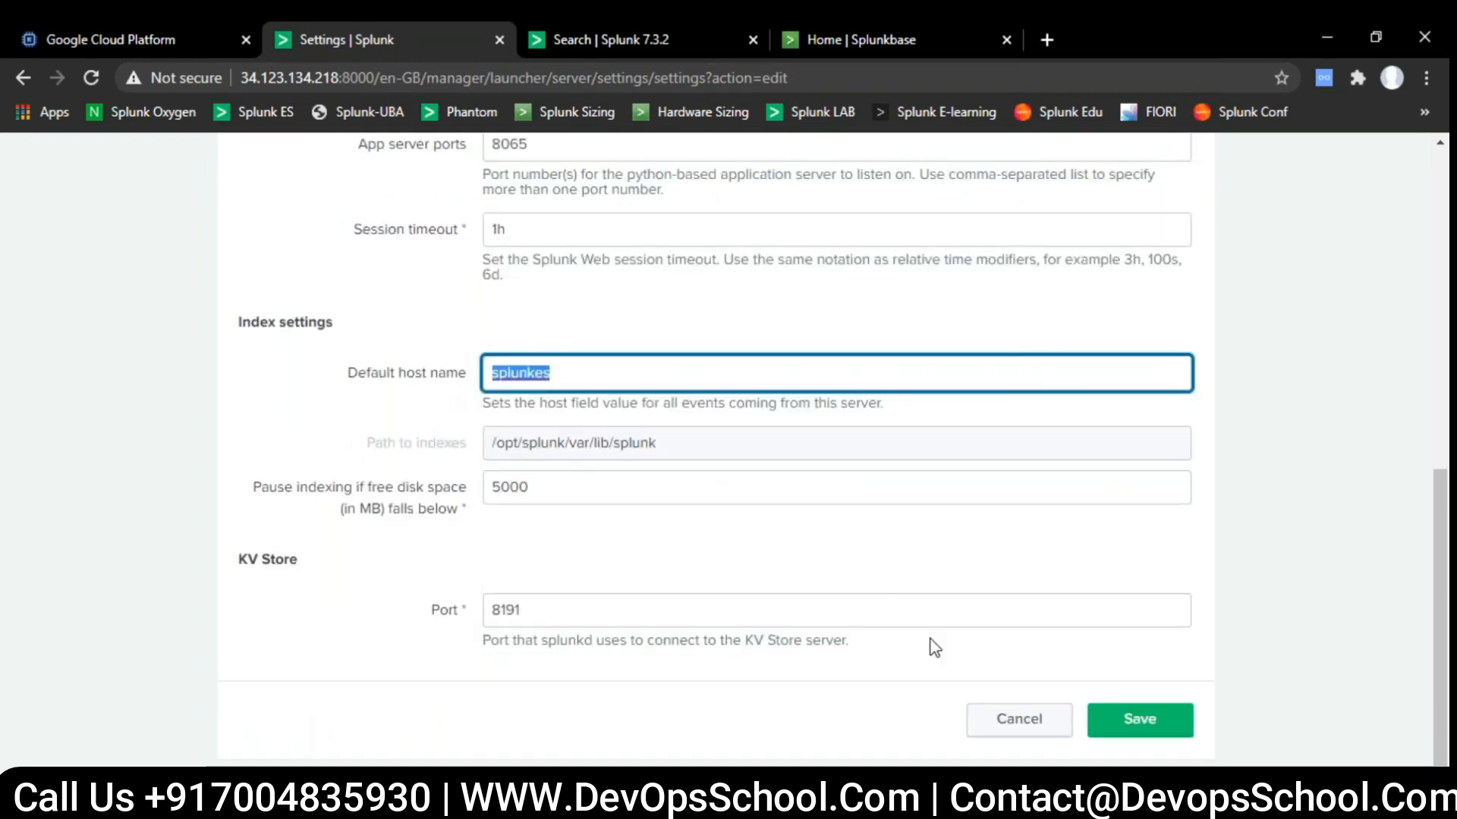
{"action": "scroll", "coordinate": [935, 647], "scroll_direction": "up", "scroll_amount": 10}
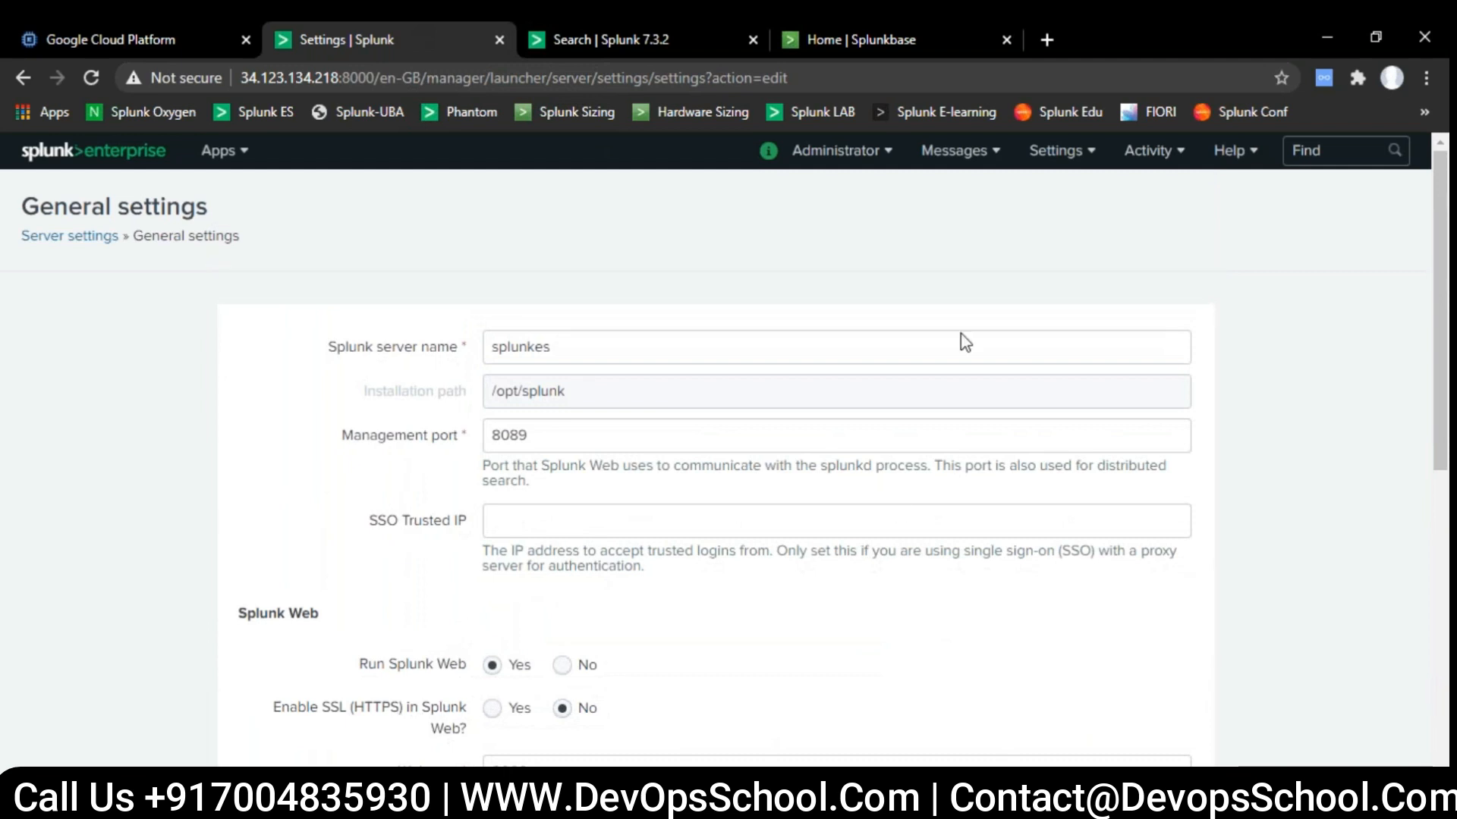
- Open the Indexes page and start a new index named network
{"action": "left_click", "coordinate": [1051, 154]}
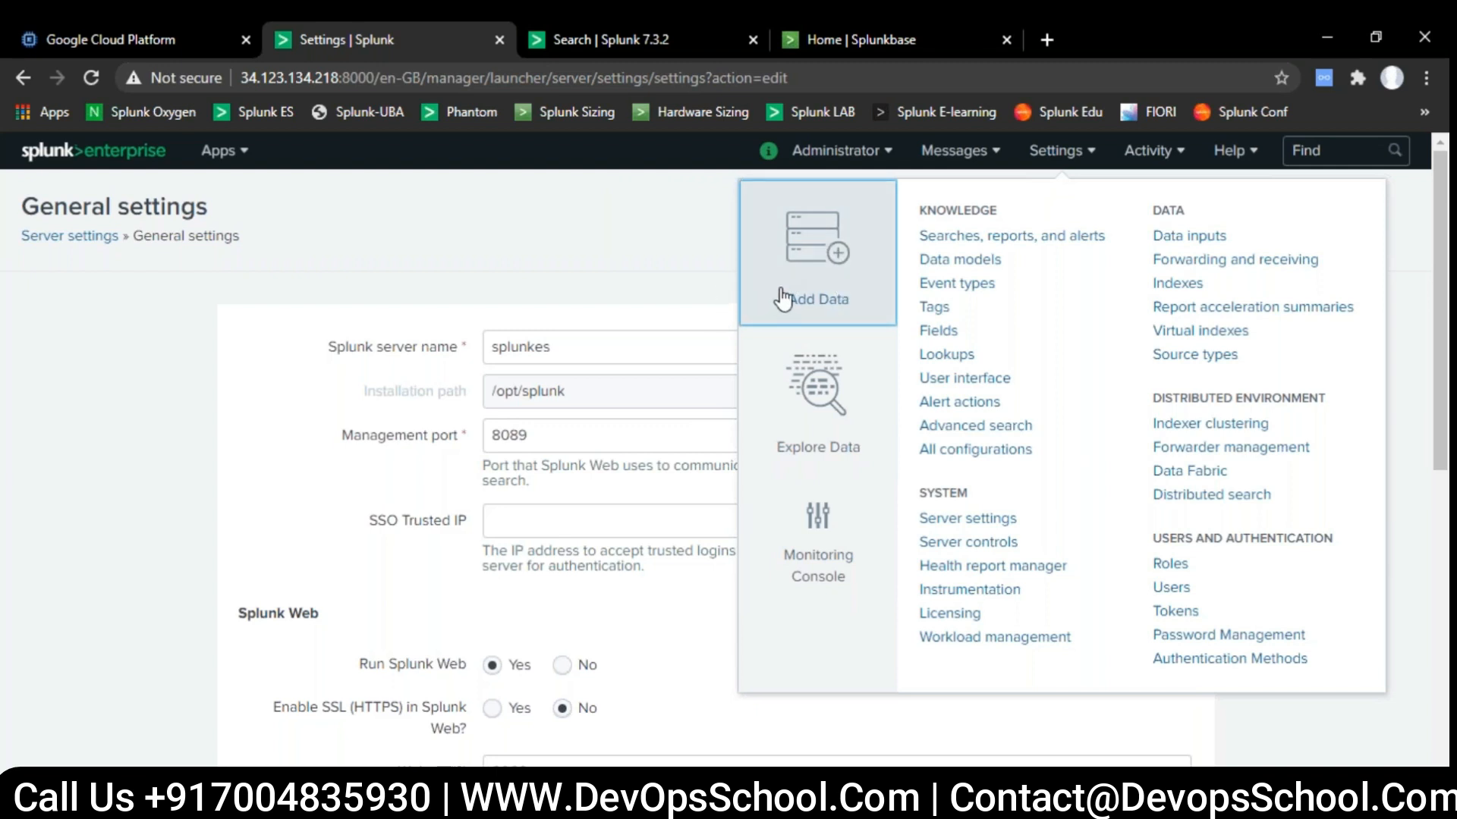
{"action": "left_click", "coordinate": [1168, 288]}
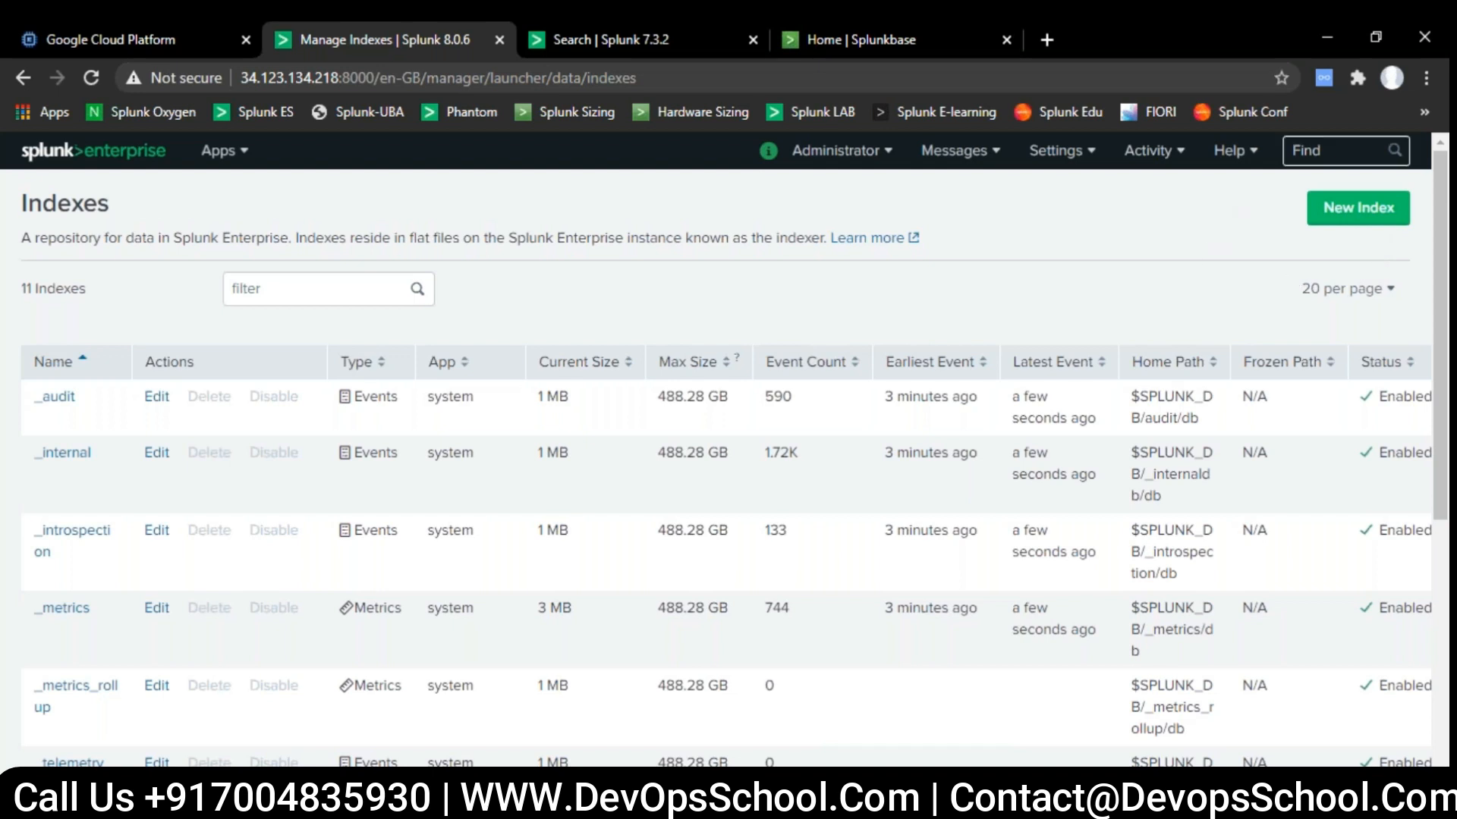
{"action": "left_click", "coordinate": [1339, 214]}
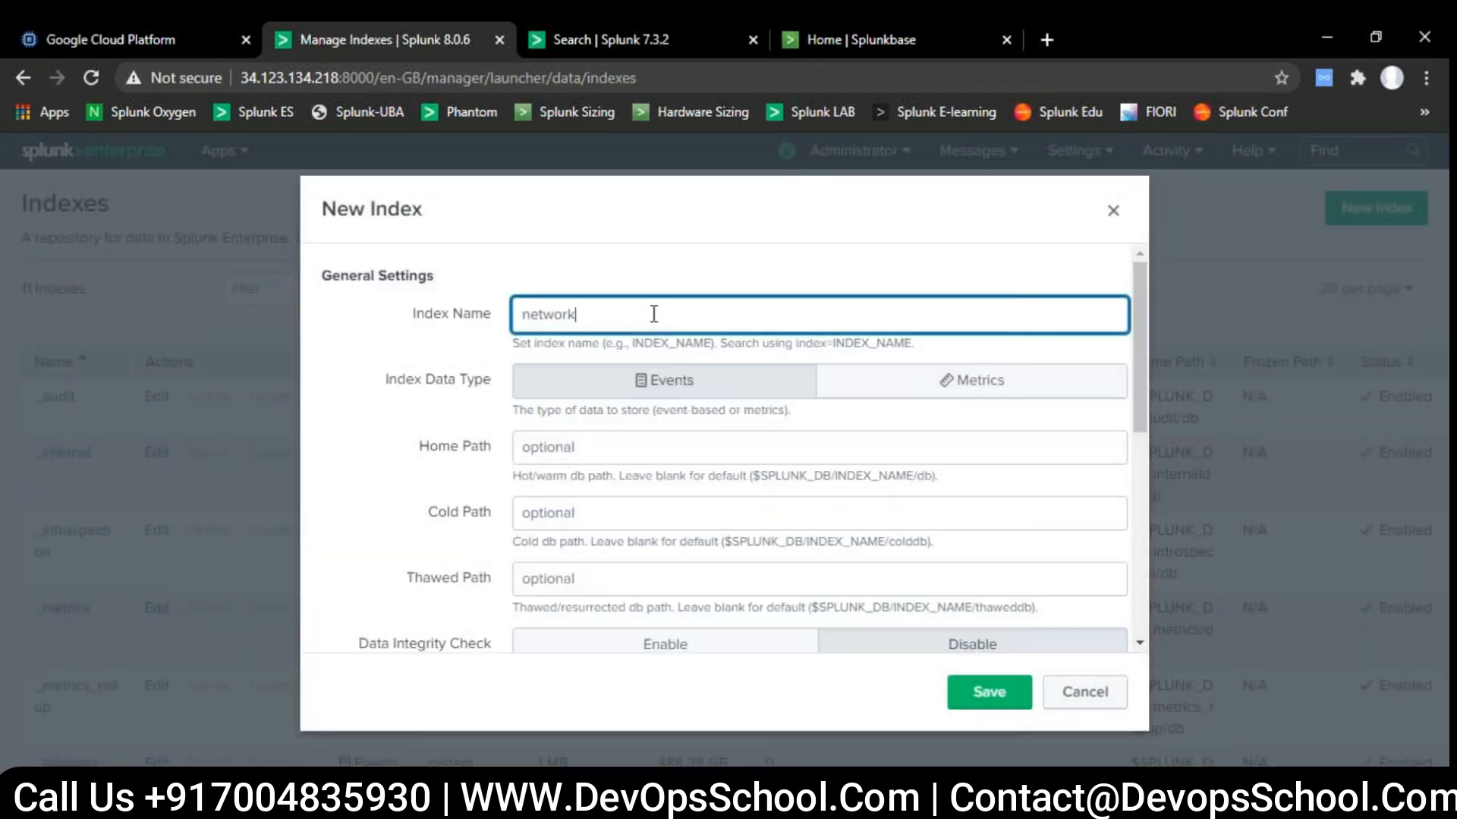
- Check the optional paths and size limits, keep Search & Reporting as the app, and save the network index
{"action": "scroll", "coordinate": [653, 510], "scroll_direction": "down", "scroll_amount": 2}
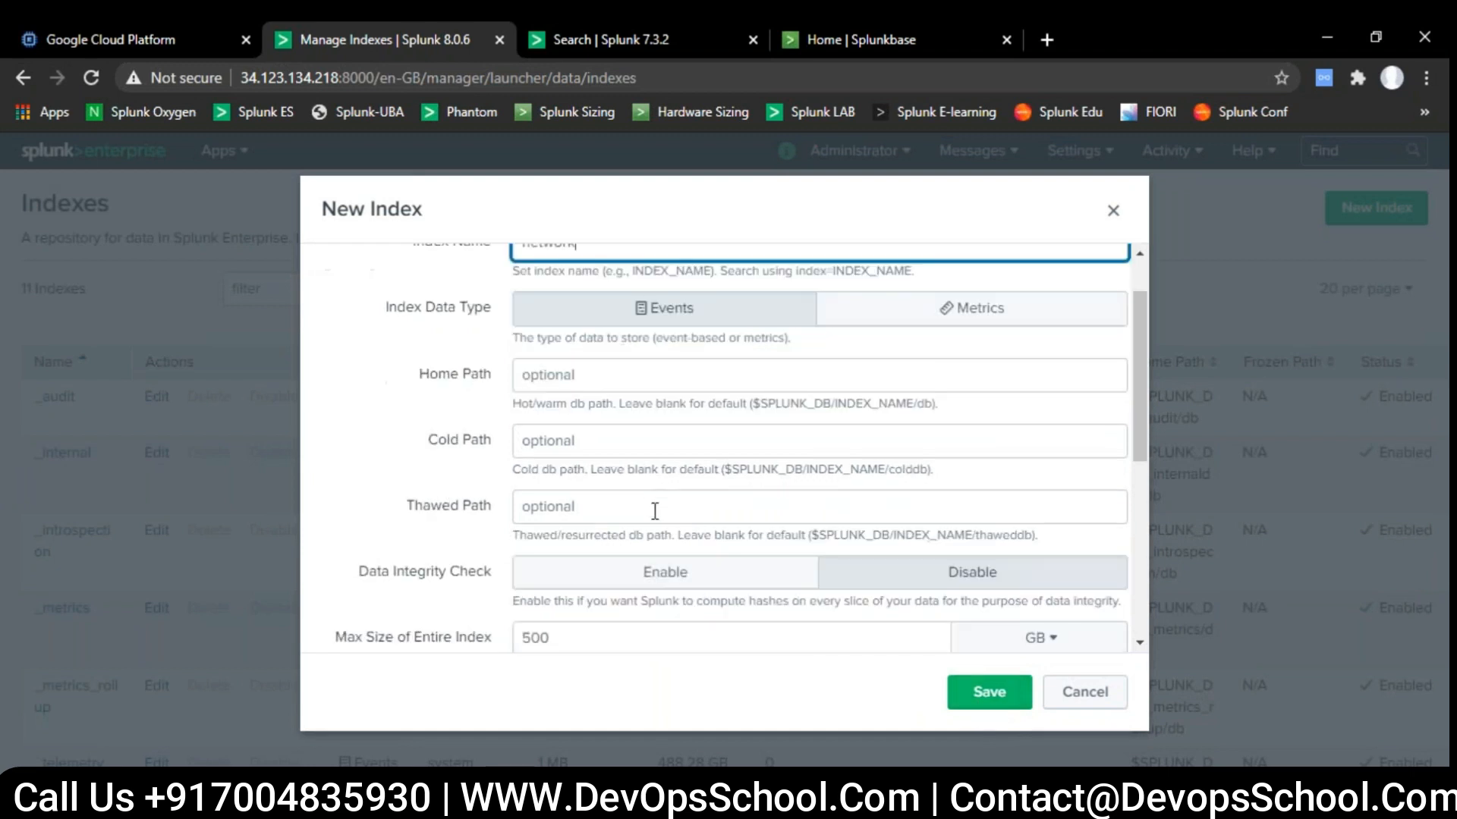
{"action": "left_click", "coordinate": [586, 335]}
{"action": "left_click", "coordinate": [622, 400]}
{"action": "scroll", "coordinate": [622, 403], "scroll_direction": "down", "scroll_amount": 4}
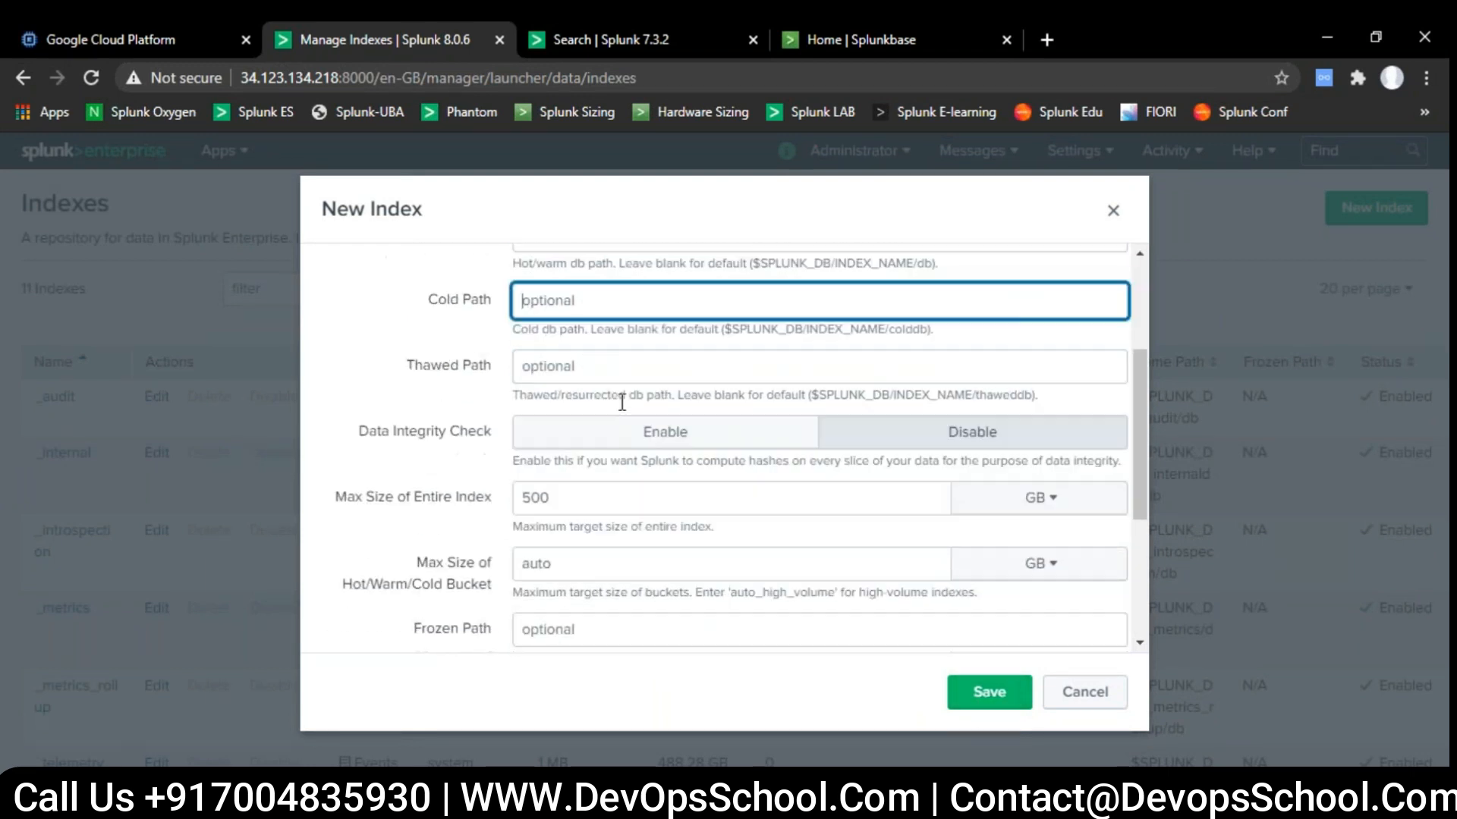
{"action": "scroll", "coordinate": [622, 402], "scroll_direction": "up", "scroll_amount": 2}
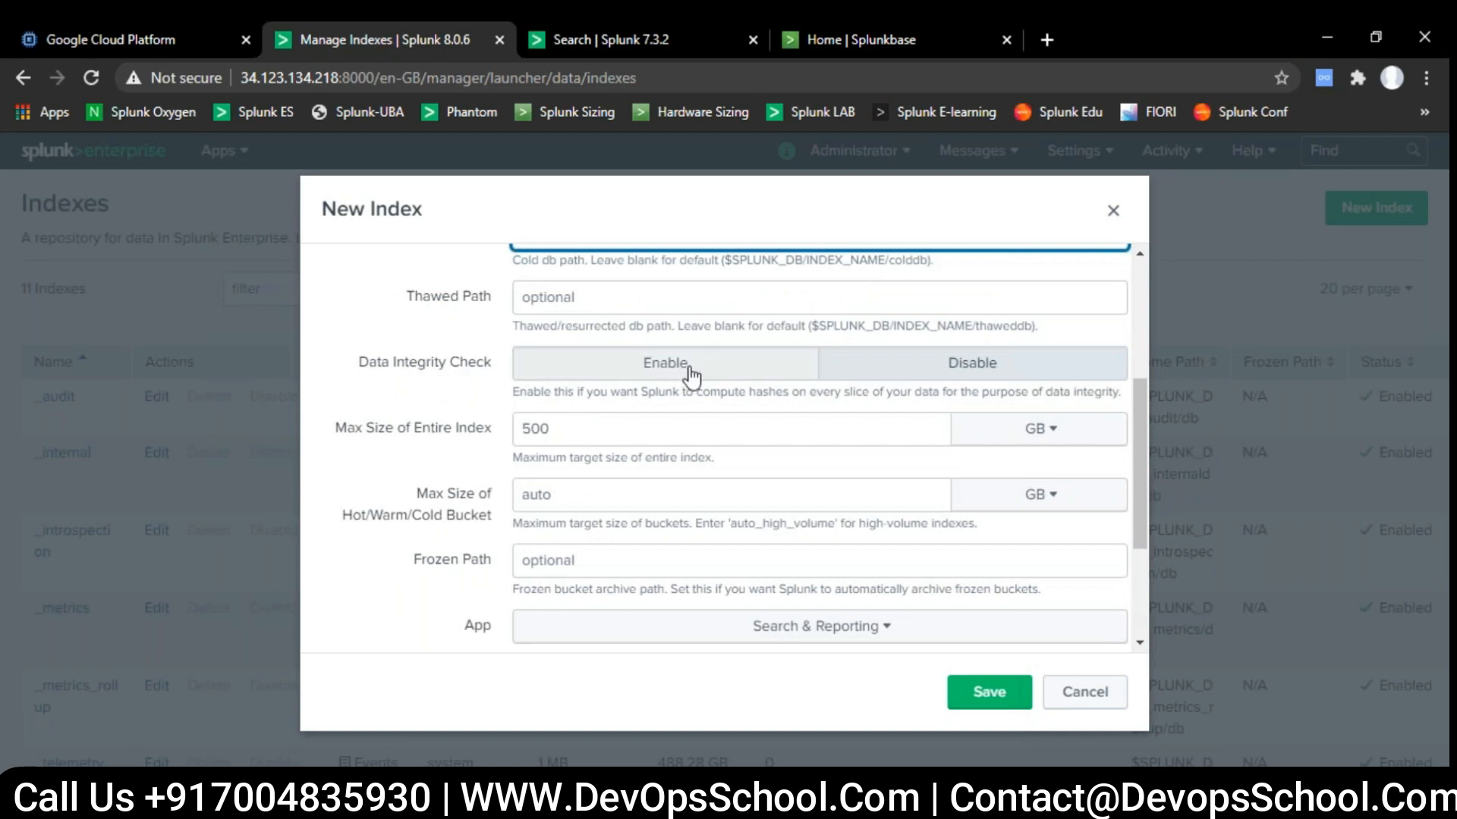
{"action": "scroll", "coordinate": [716, 435], "scroll_direction": "down", "scroll_amount": 3}
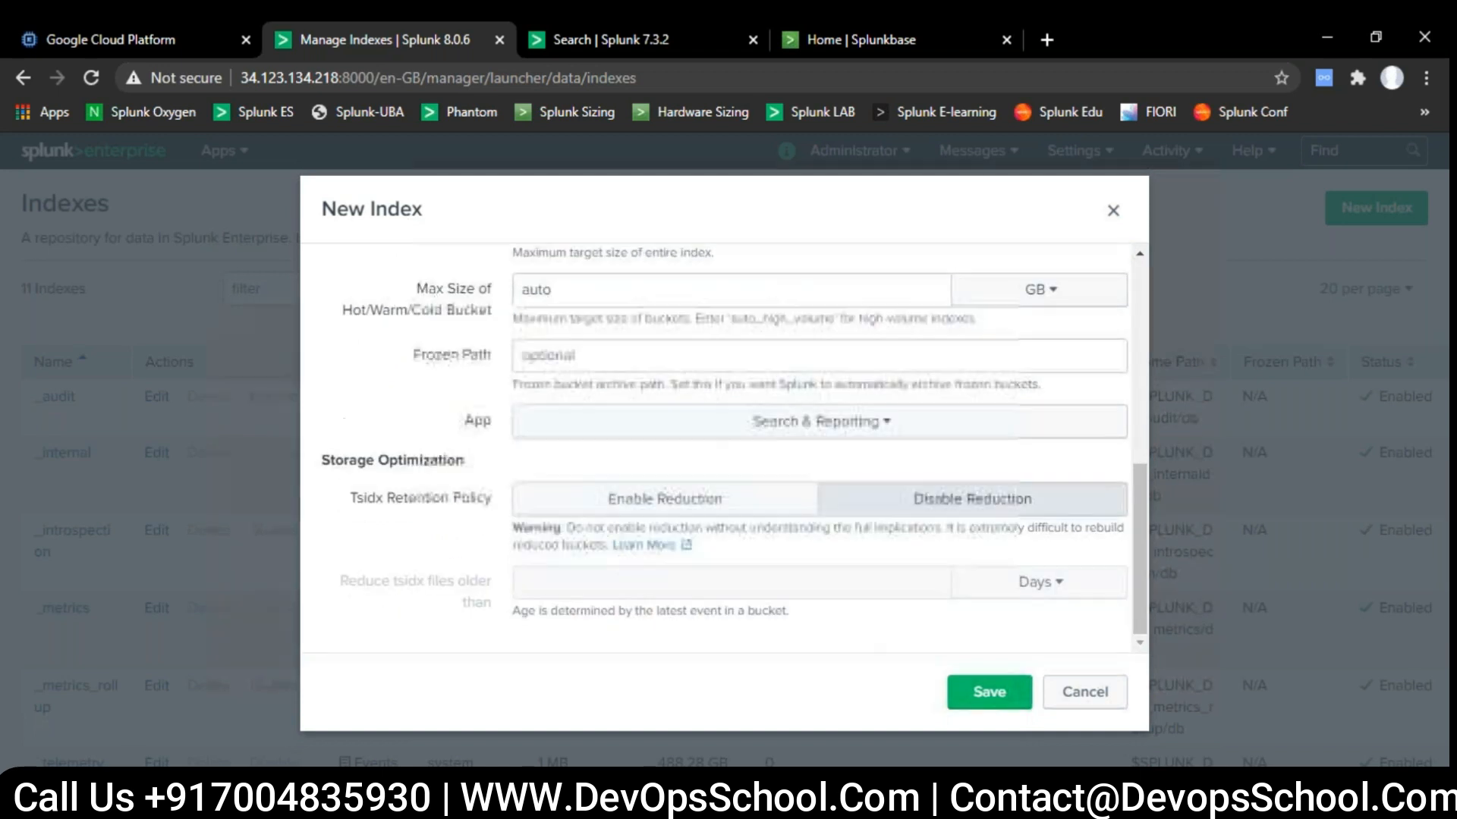
{"action": "left_click", "coordinate": [886, 432]}
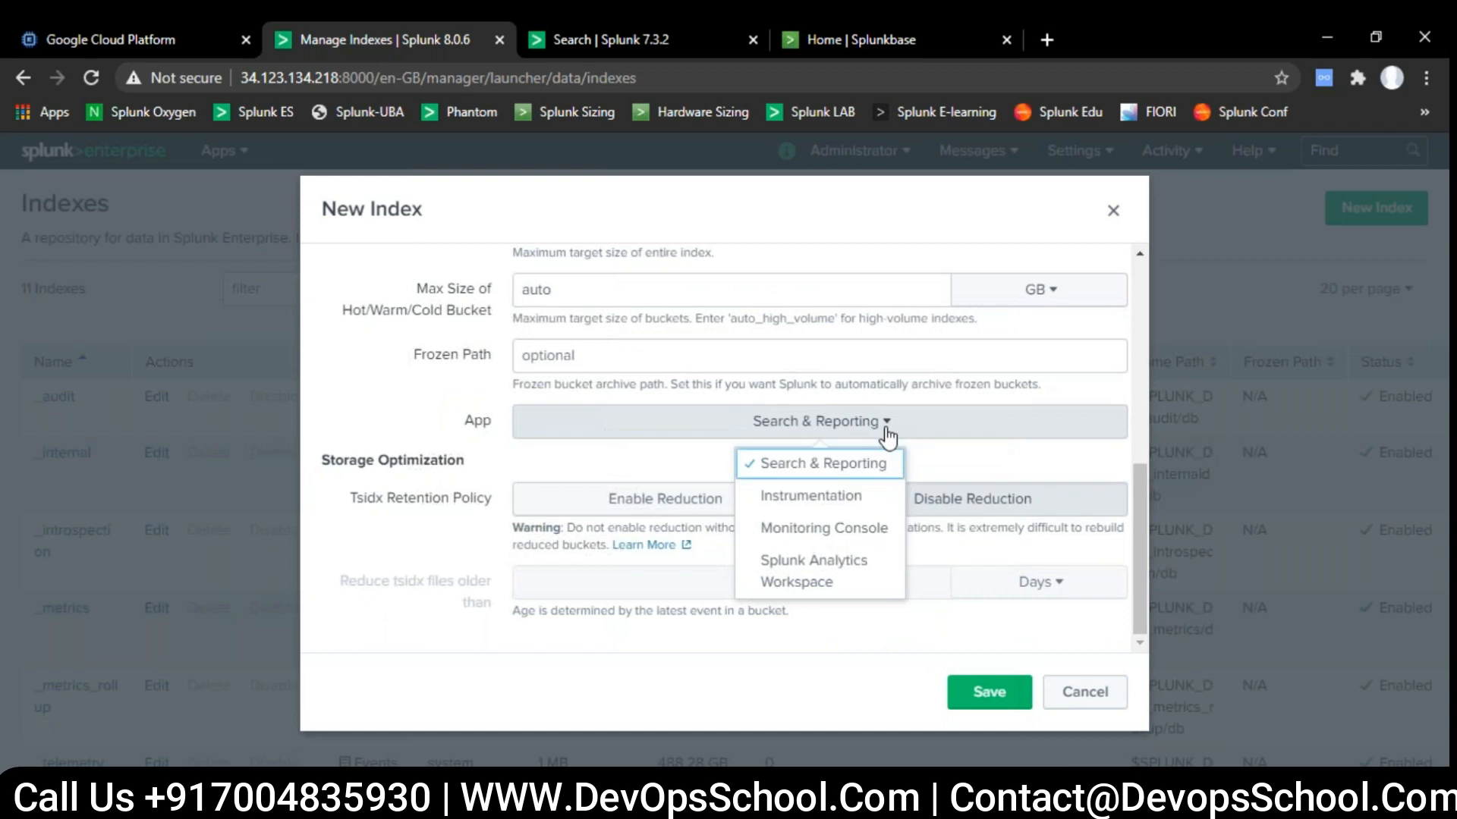
{"action": "left_click", "coordinate": [887, 437]}
{"action": "left_click", "coordinate": [1019, 703]}
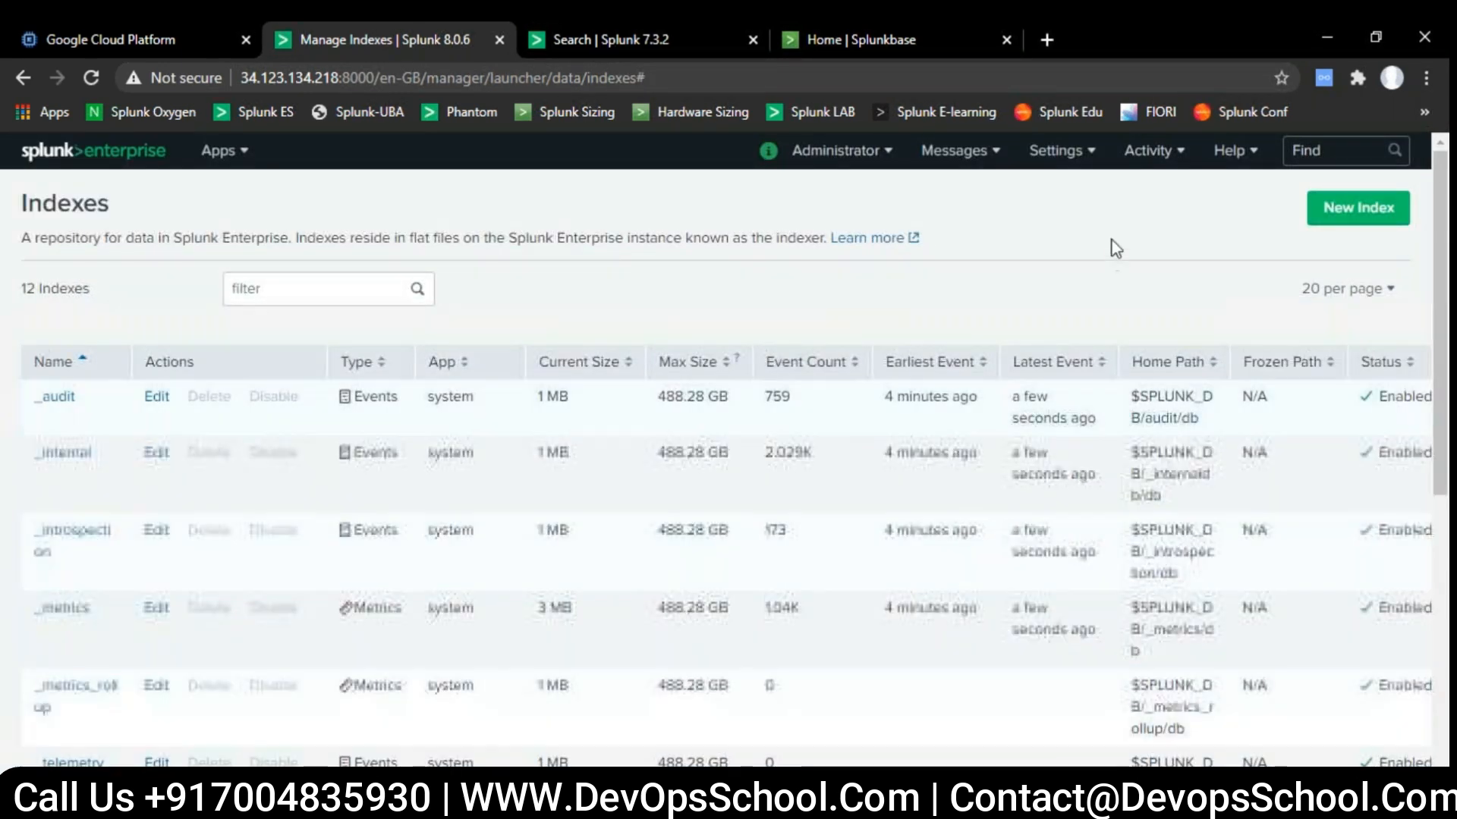
- Start adding data with the method for uploading files from the computer, and open the source file selection
{"action": "left_click", "coordinate": [1055, 150]}
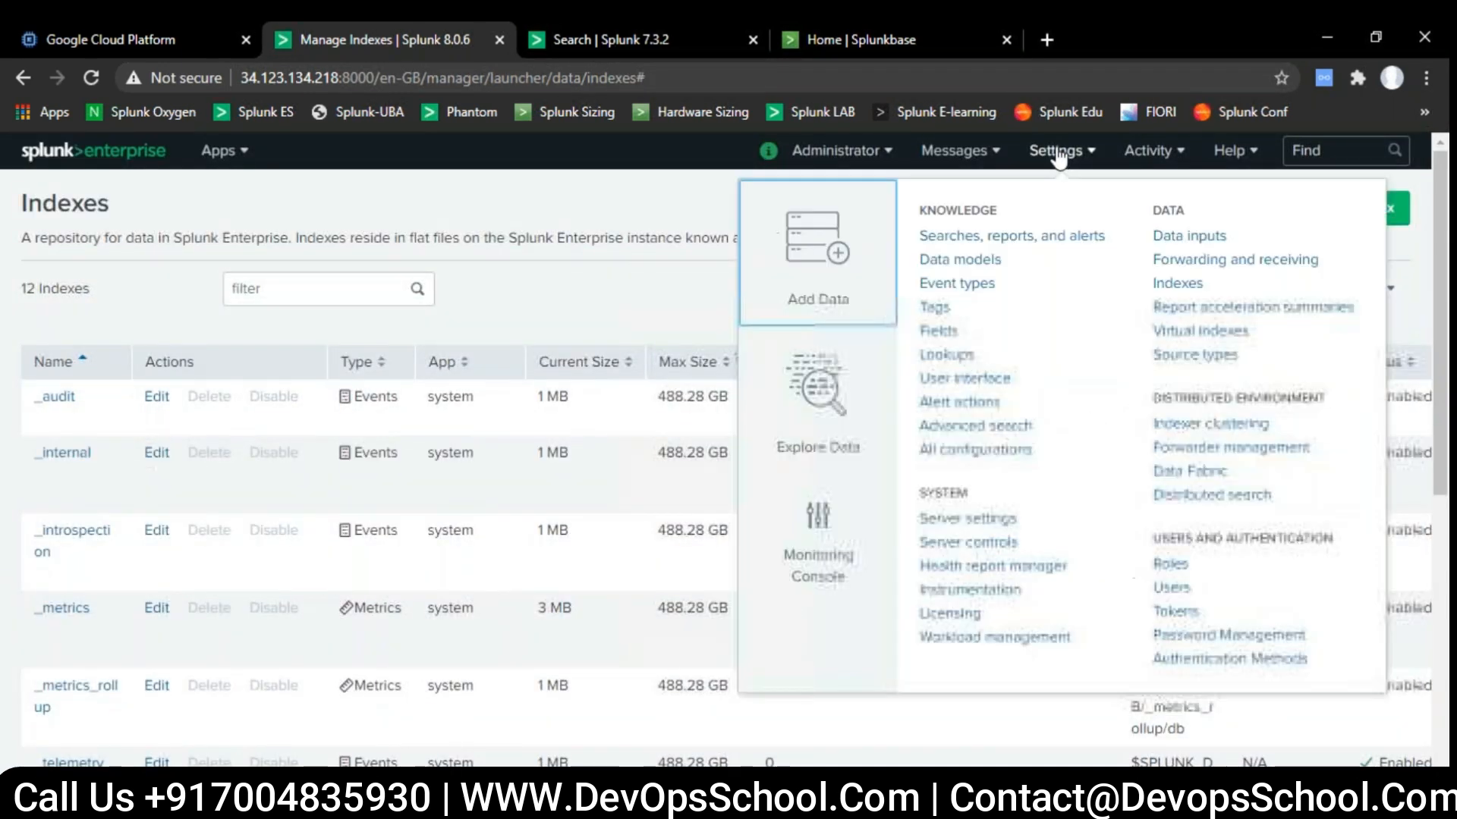
{"action": "left_click", "coordinate": [819, 267]}
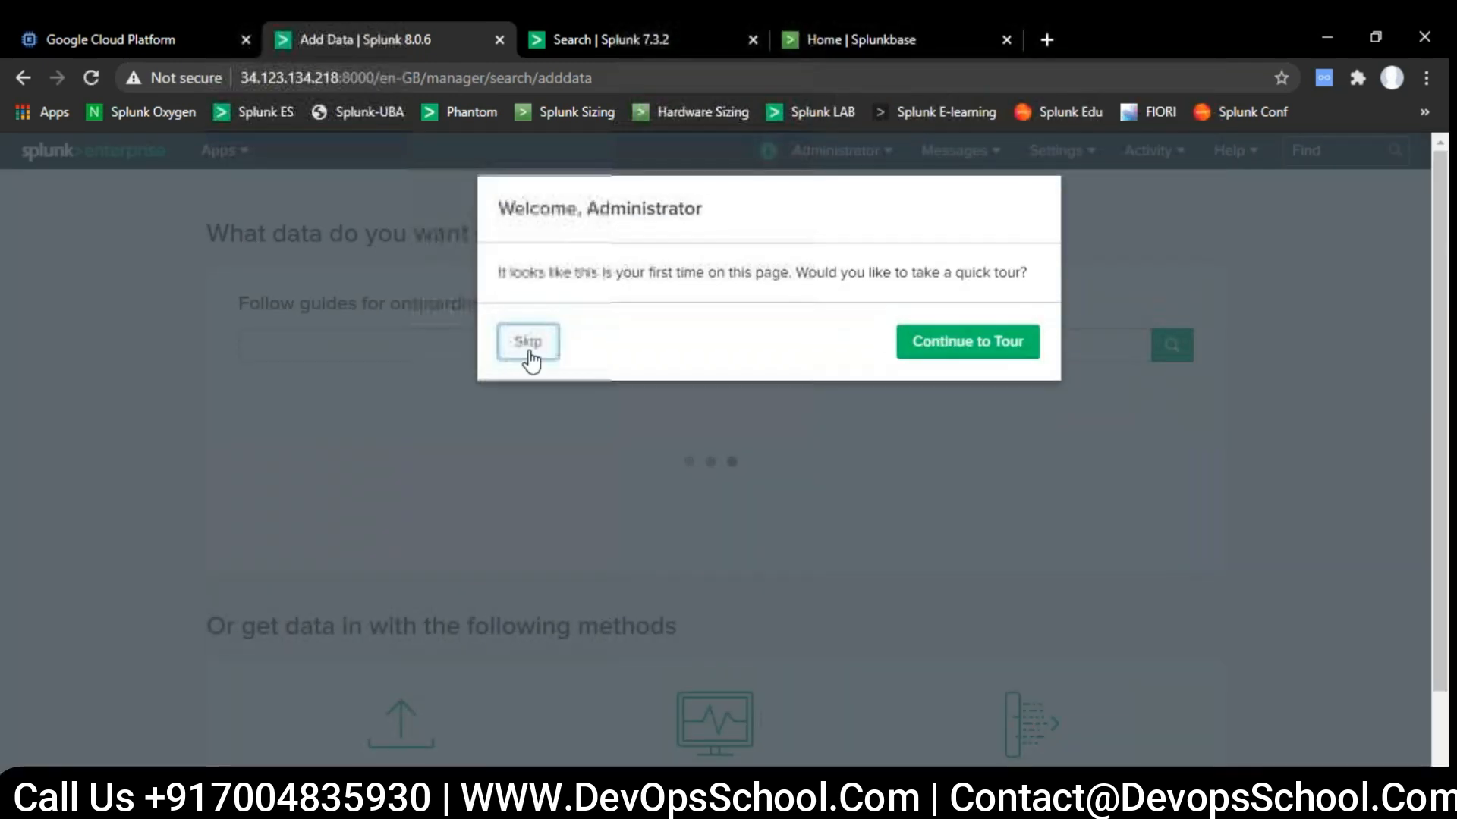
{"action": "left_click", "coordinate": [529, 359]}
{"action": "scroll", "coordinate": [556, 570], "scroll_direction": "down", "scroll_amount": 2}
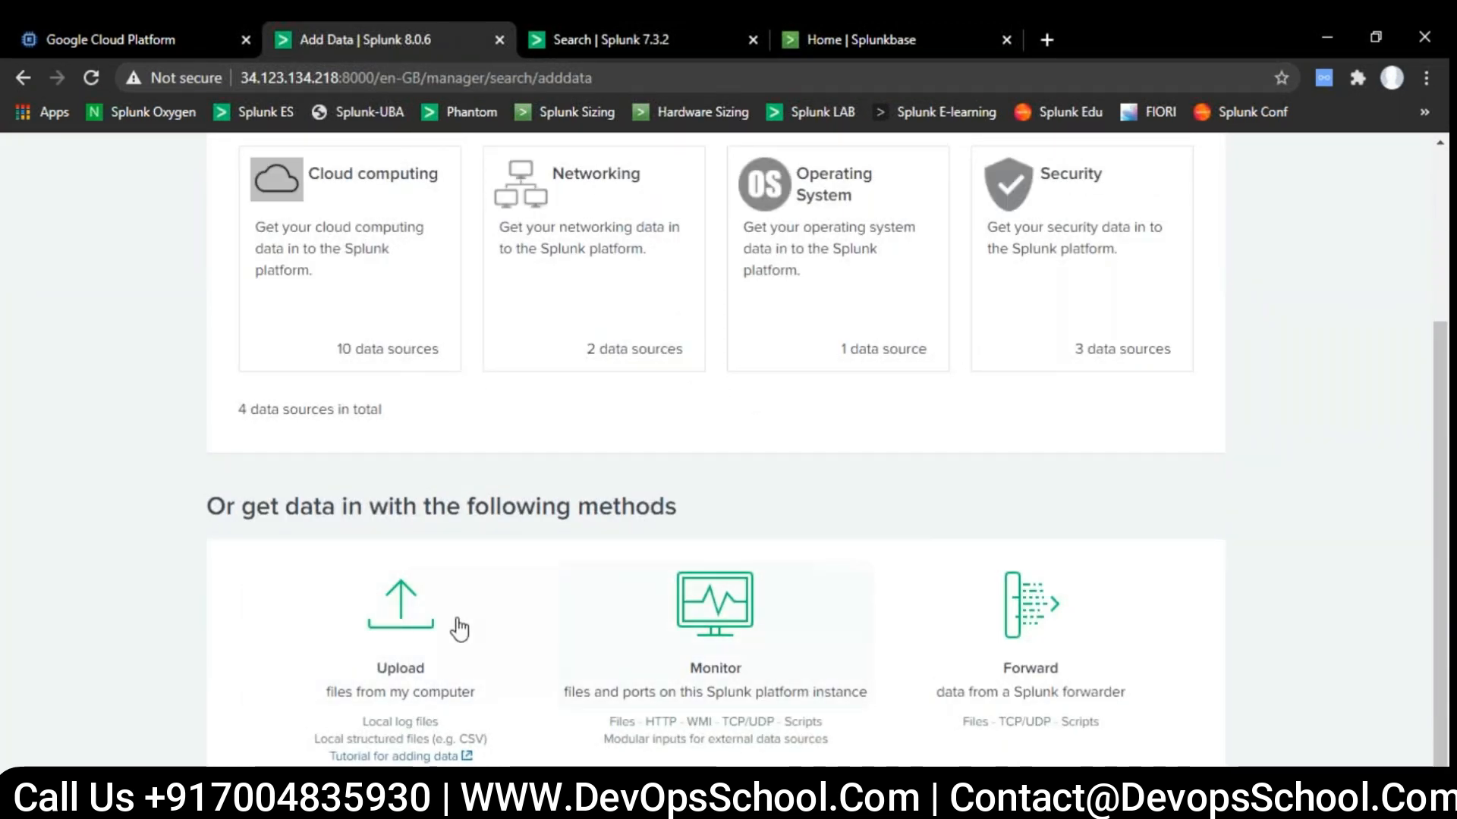
{"action": "left_click", "coordinate": [403, 625]}
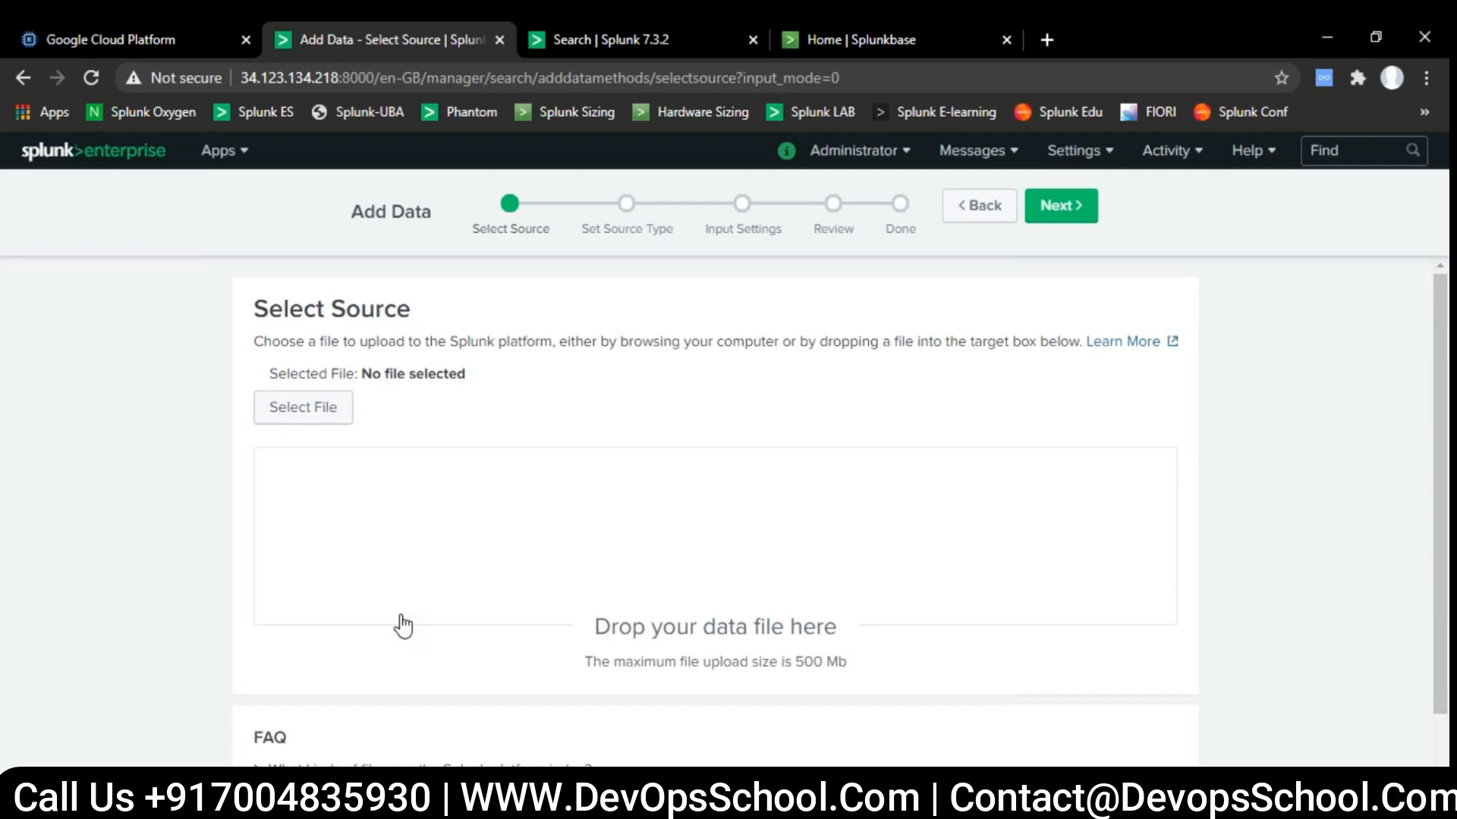
{"action": "scroll", "coordinate": [583, 632], "scroll_direction": "down", "scroll_amount": 1}
{"action": "left_click", "coordinate": [320, 317]}
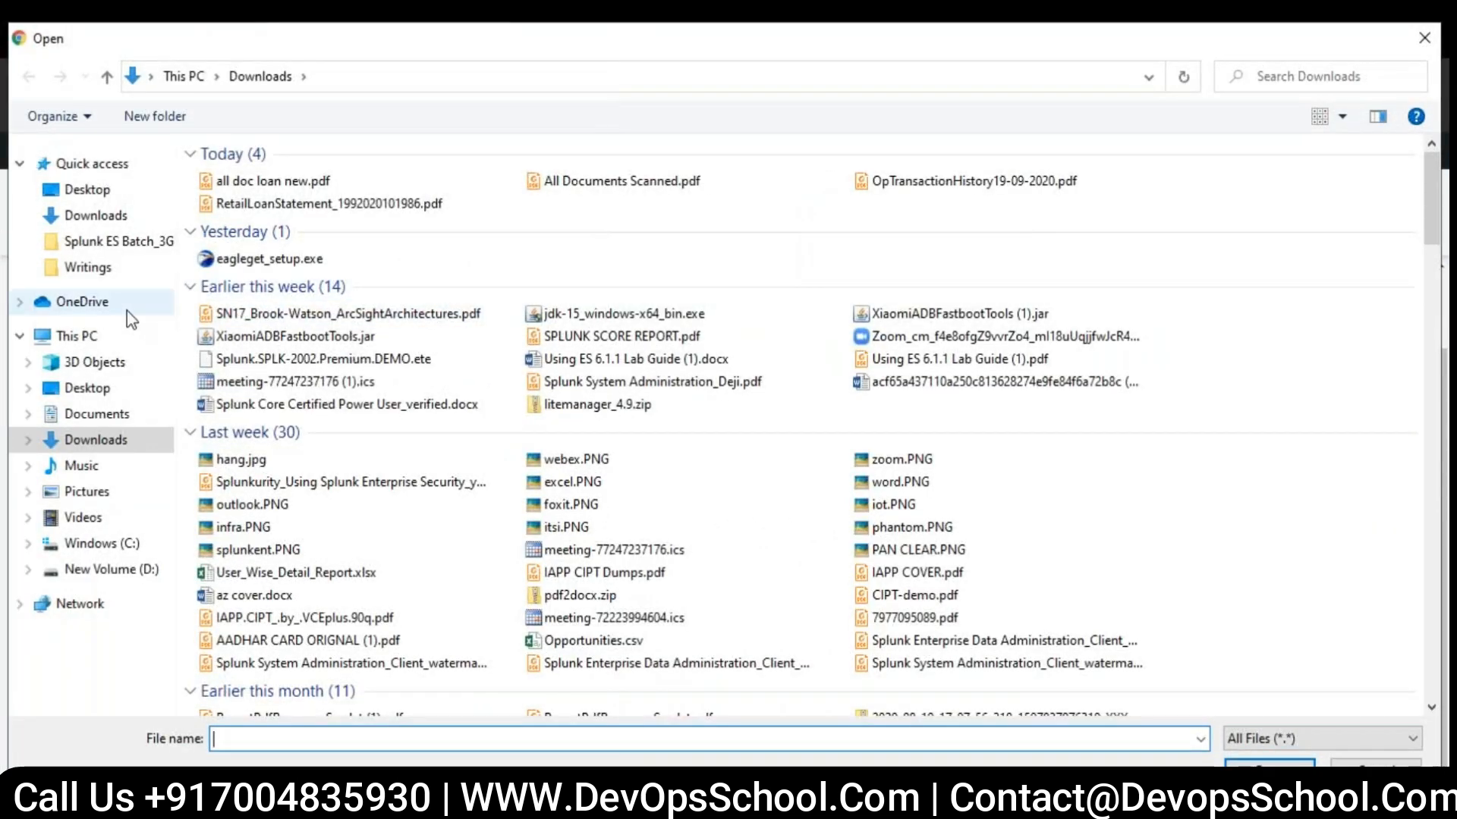
- Look through the Desktop and Downloads folders for the lab data file to upload
{"action": "left_click", "coordinate": [82, 191]}
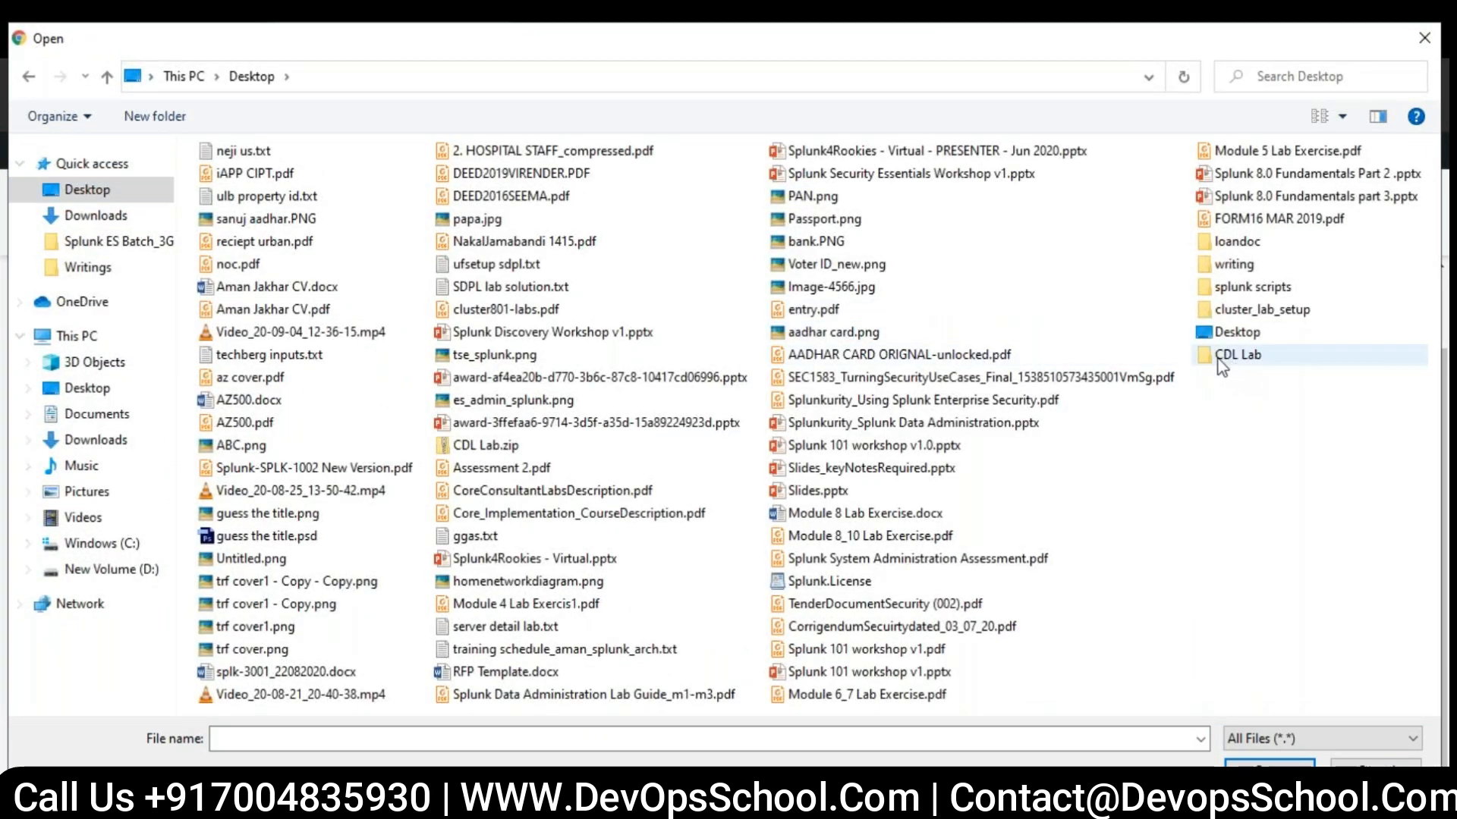
{"action": "left_click", "coordinate": [94, 215]}
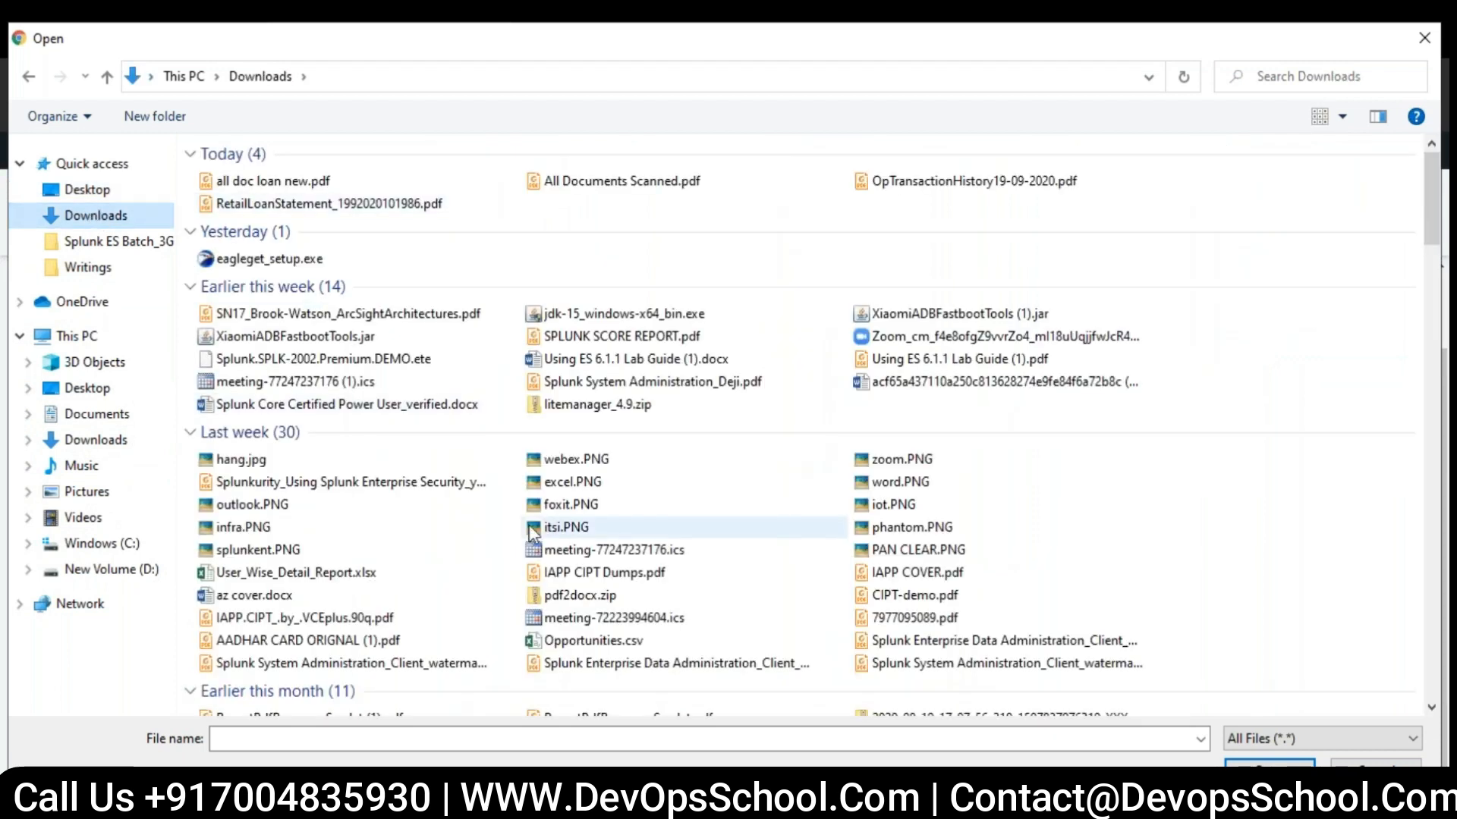
{"action": "scroll", "coordinate": [533, 531], "scroll_direction": "down", "scroll_amount": 15}
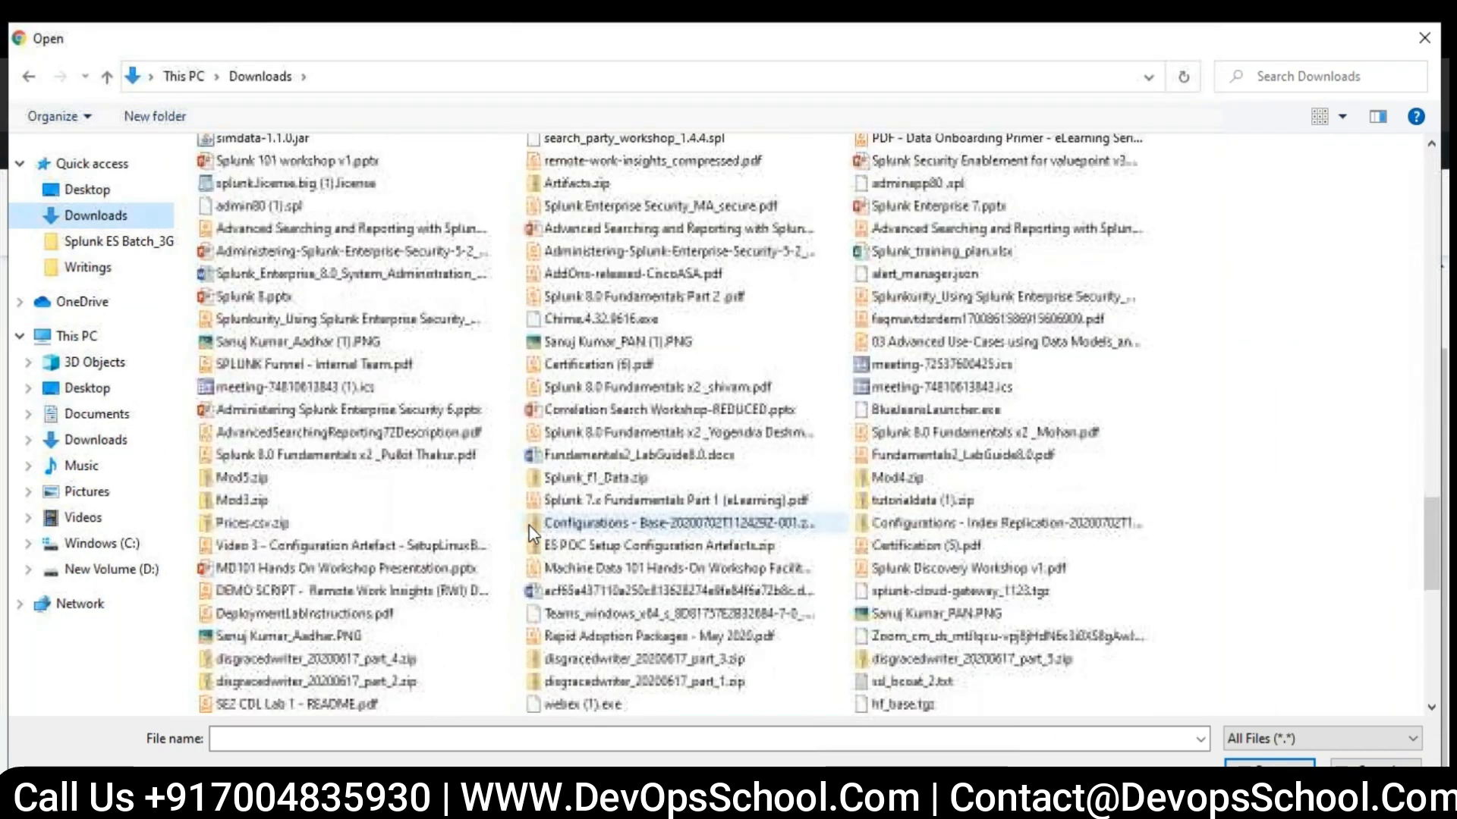
{"action": "left_click", "coordinate": [576, 521]}
{"action": "key", "text": "c"}
{"action": "key", "text": "c"}
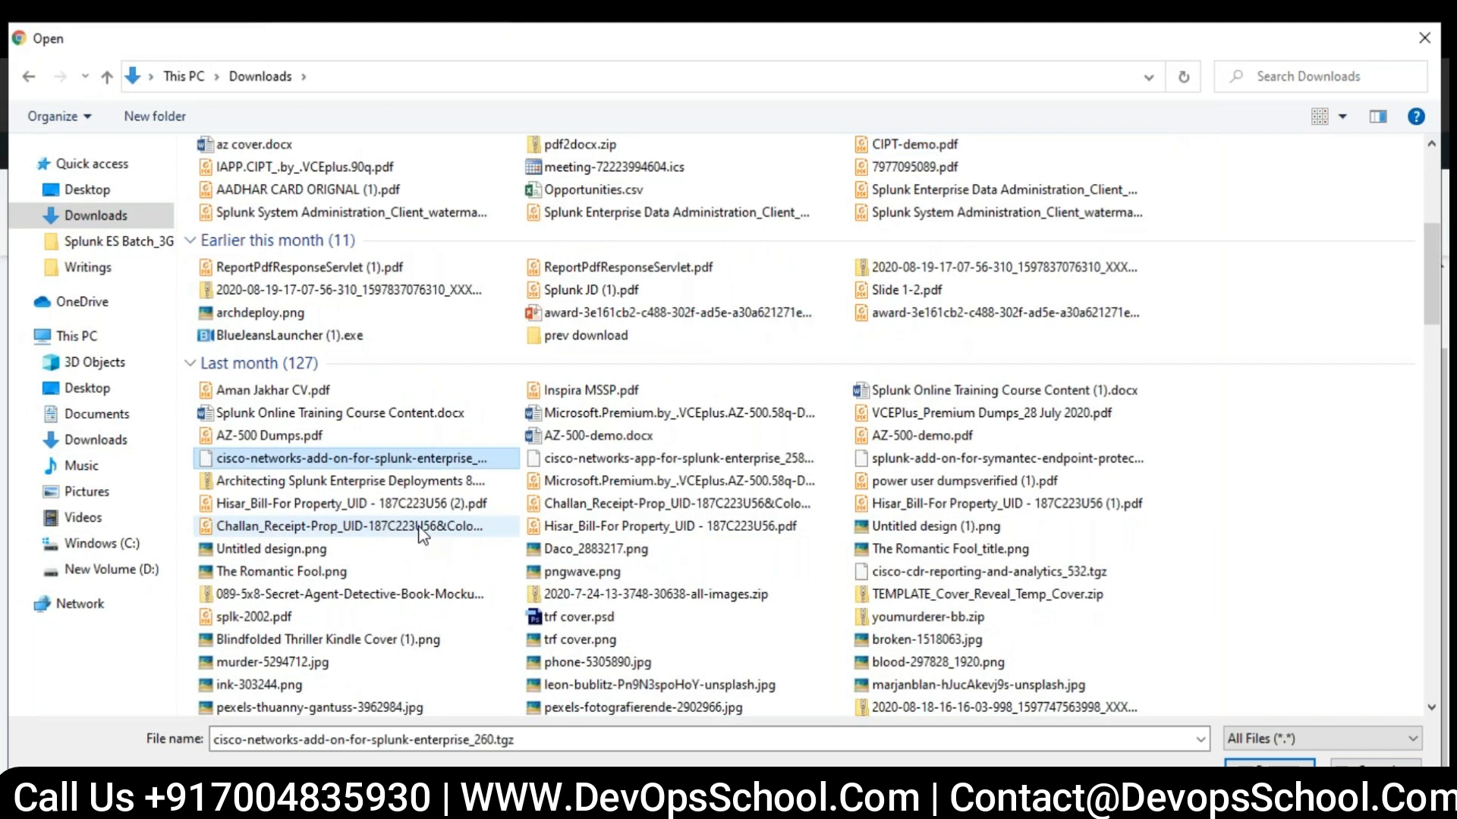
{"action": "key", "text": "c"}
{"action": "key", "text": "c"}
{"action": "key", "text": "c"}
{"action": "key", "text": "c"}
{"action": "key", "text": "c"}
{"action": "key", "text": "c"}
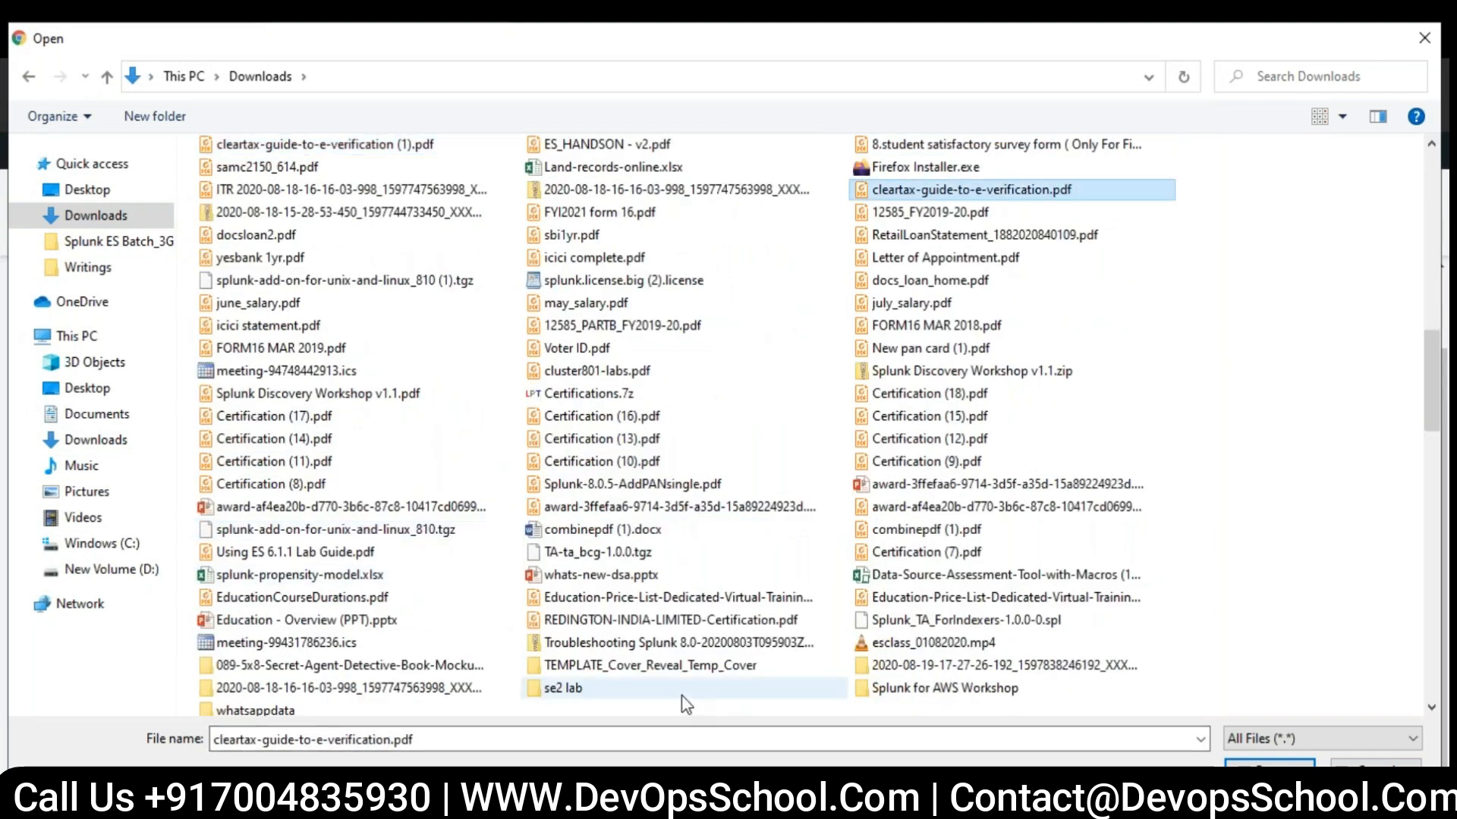
- Upload ssl_bcoat_2.txt from the nested SE2 CDL Lab 1 folder inside se2 lab and continue to Set Source Type
{"action": "double_click", "coordinate": [631, 694]}
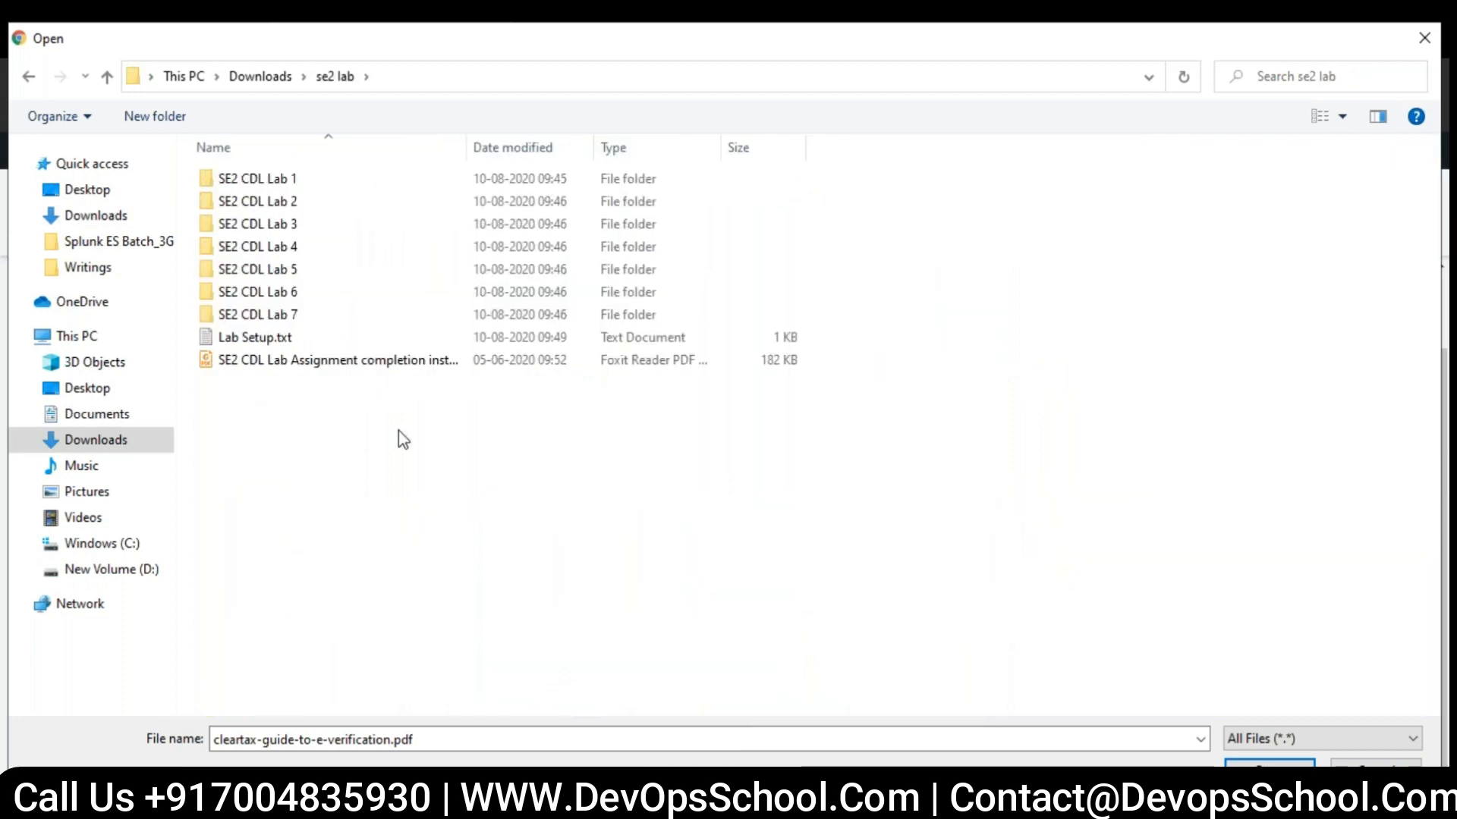
{"action": "double_click", "coordinate": [289, 180]}
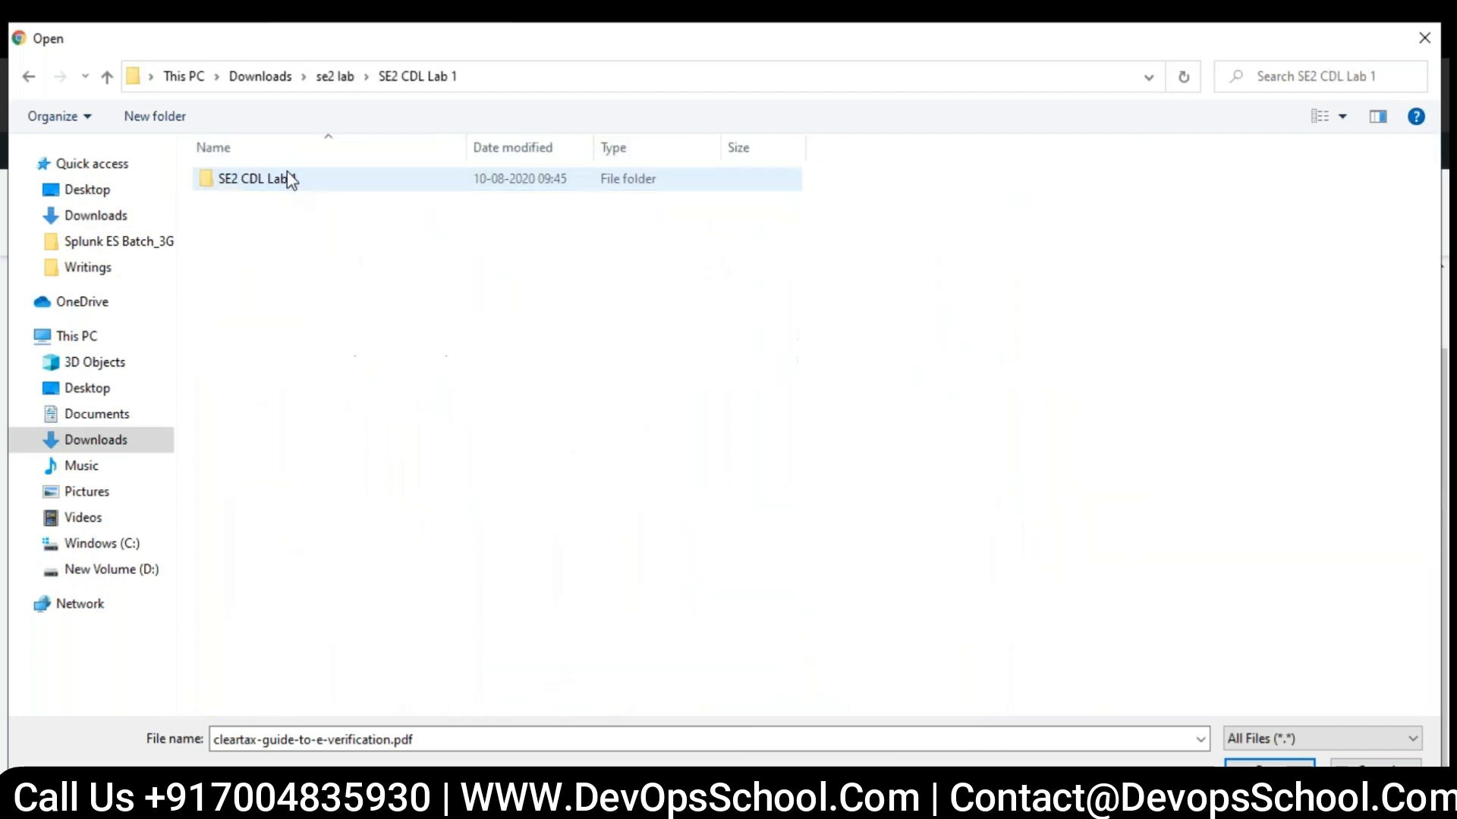
{"action": "double_click", "coordinate": [294, 182]}
{"action": "double_click", "coordinate": [299, 203]}
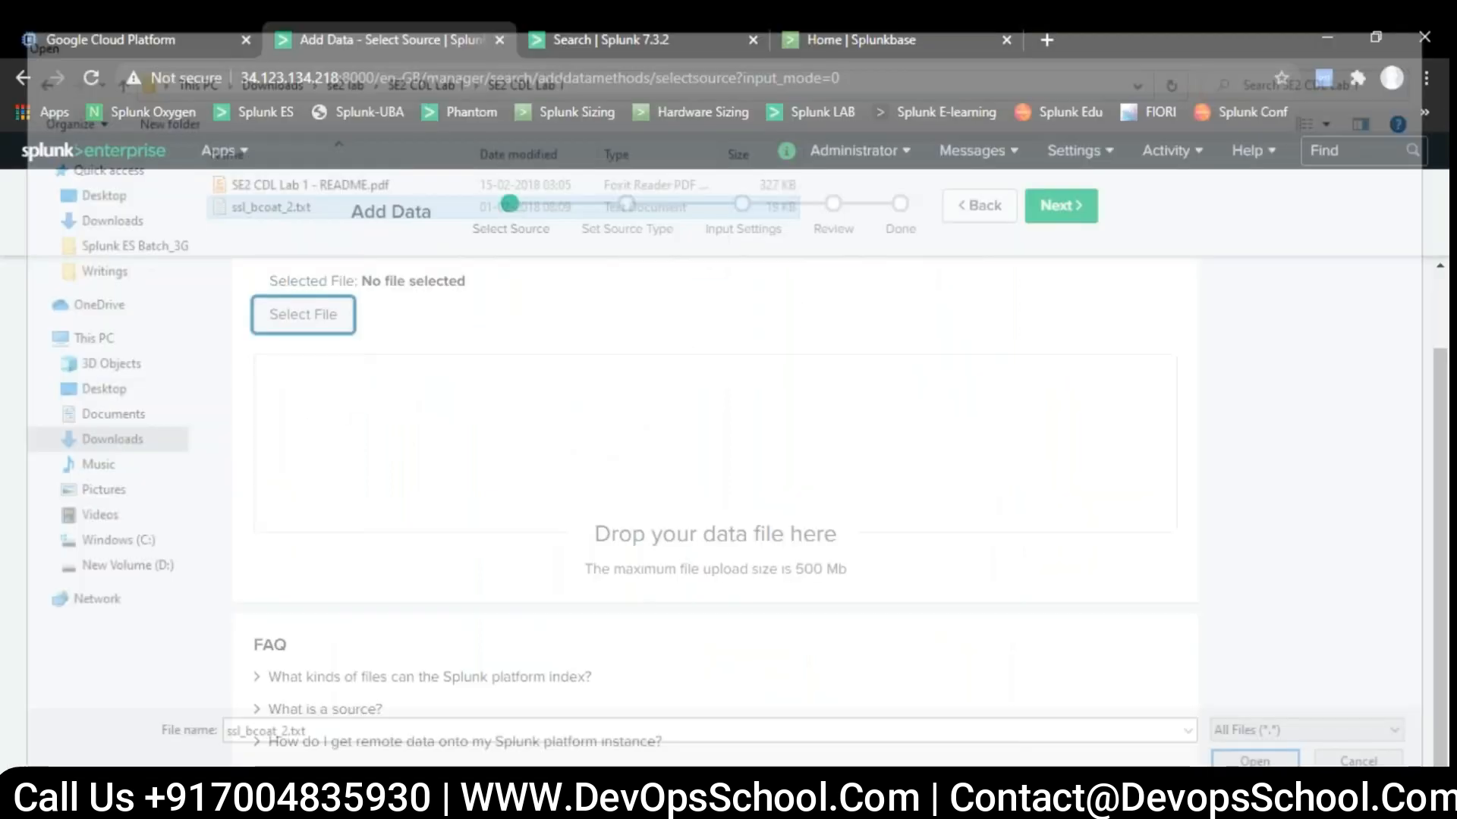
{"action": "scroll", "coordinate": [680, 472], "scroll_direction": "down", "scroll_amount": 1}
{"action": "scroll", "coordinate": [679, 455], "scroll_direction": "up", "scroll_amount": 3}
{"action": "left_click", "coordinate": [1057, 205]}
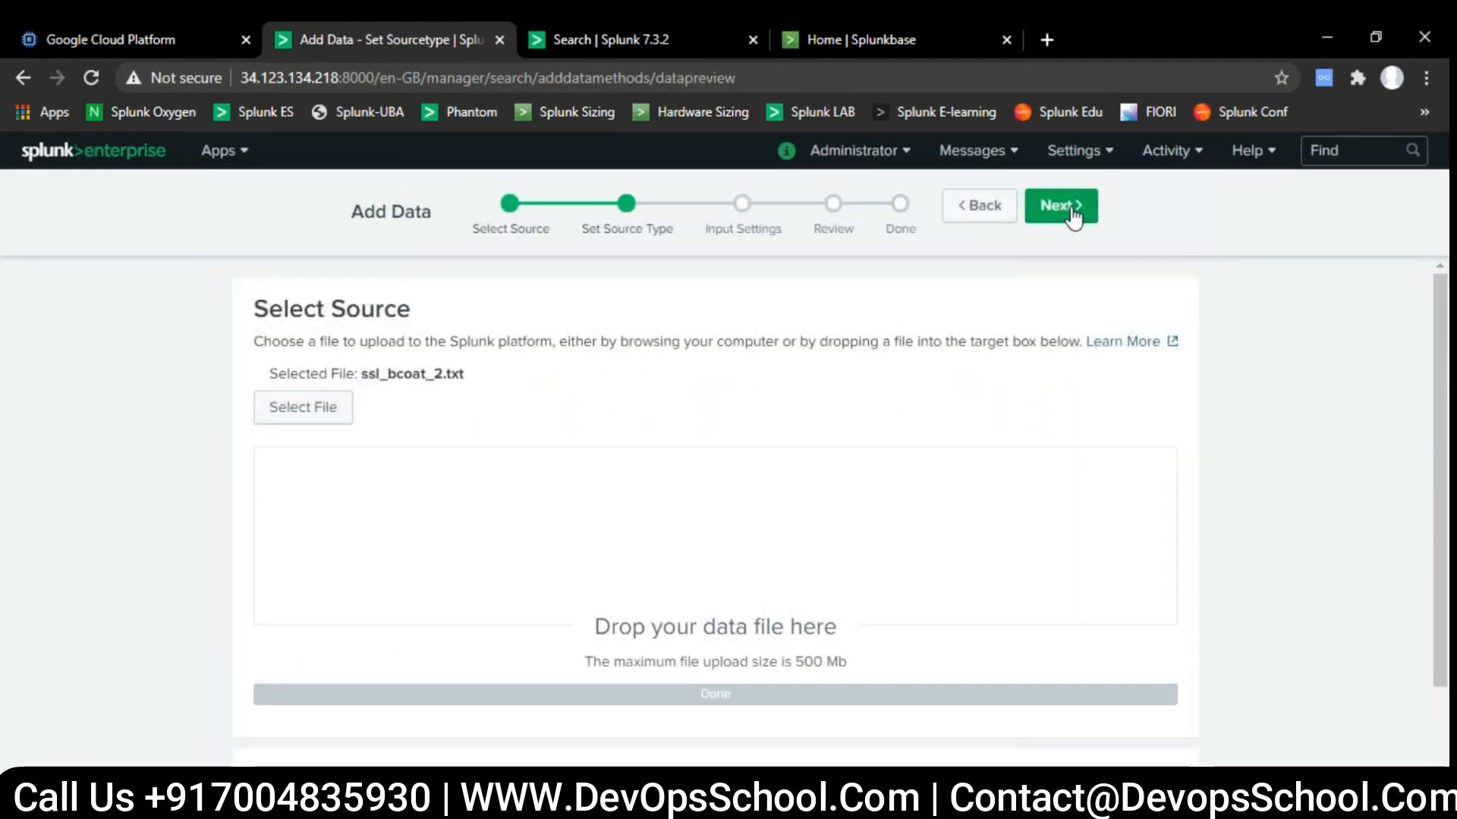
- Review the event preview of ssl_bcoat_2.txt and set the event-breaking policy to Every Line
{"action": "scroll", "coordinate": [718, 520], "scroll_direction": "down", "scroll_amount": 2}
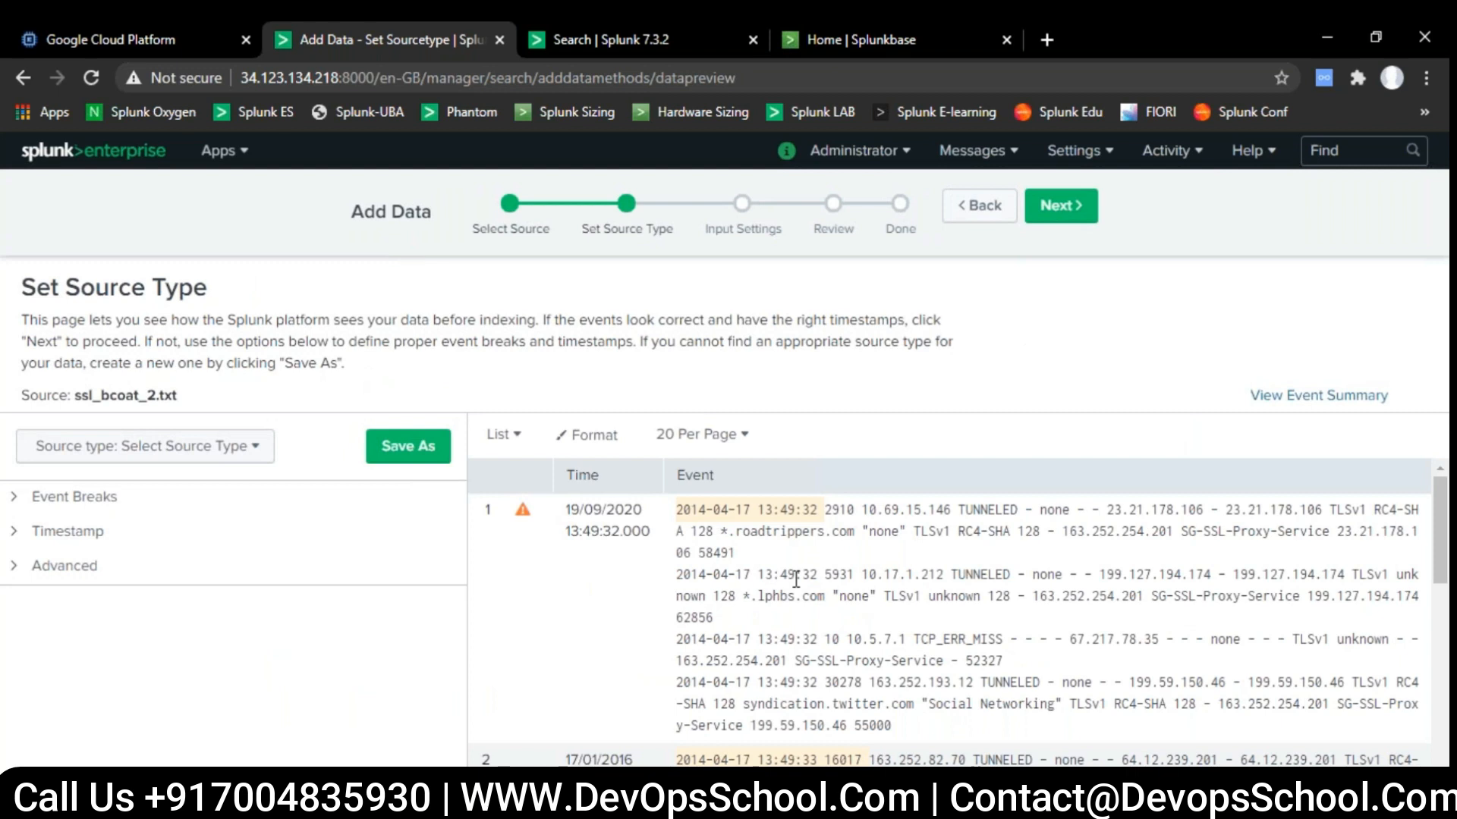
{"action": "scroll", "coordinate": [807, 596], "scroll_direction": "down", "scroll_amount": 2}
{"action": "scroll", "coordinate": [806, 595], "scroll_direction": "down", "scroll_amount": 1}
{"action": "scroll", "coordinate": [713, 591], "scroll_direction": "up", "scroll_amount": 3}
{"action": "left_click", "coordinate": [19, 498]}
{"action": "left_click", "coordinate": [287, 570]}
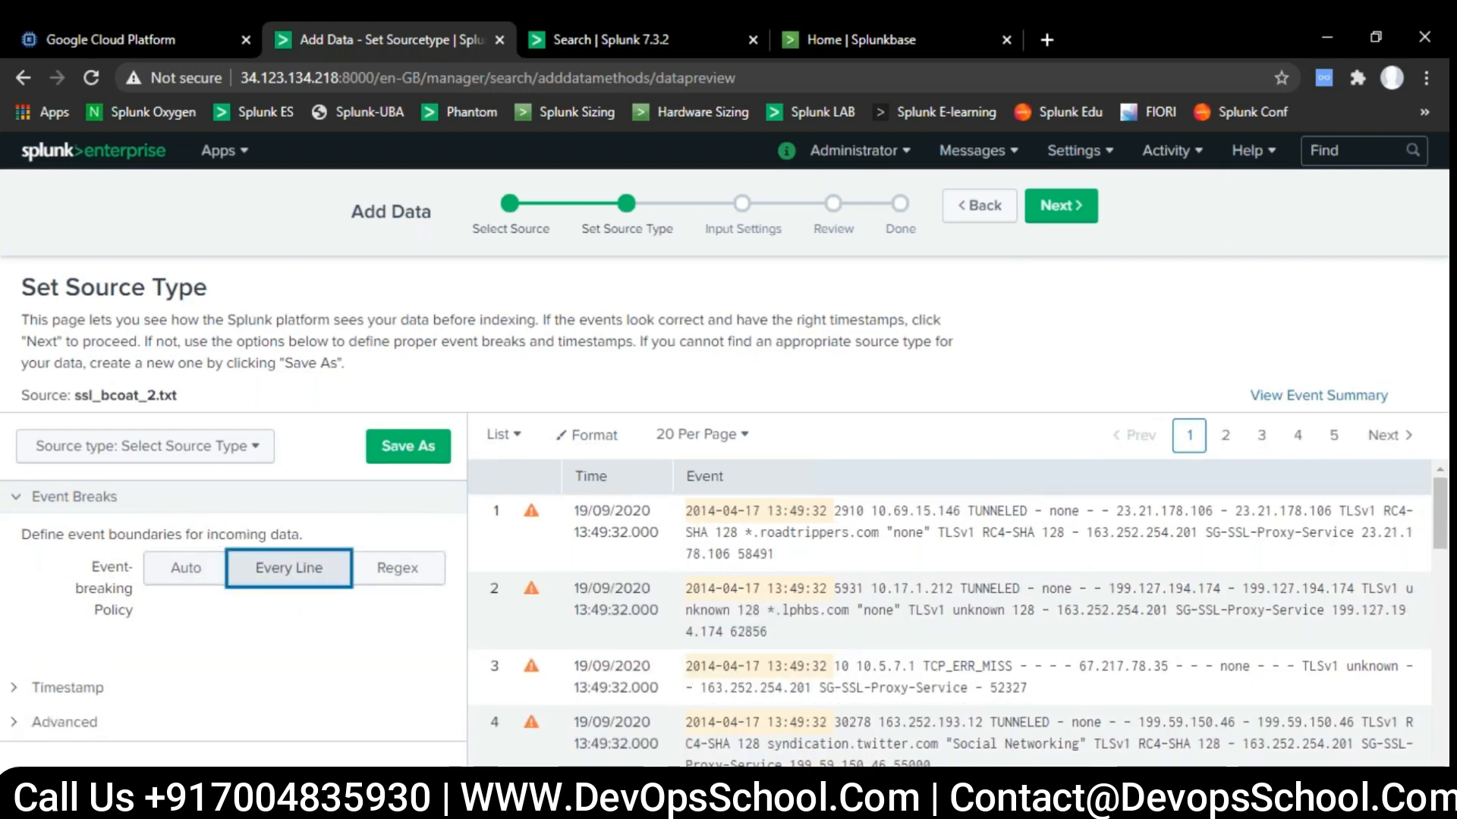
- Save the source type as sslbcoat in the Custom category for Search & Reporting and continue to Input Settings
{"action": "left_click", "coordinate": [407, 448]}
{"action": "left_click", "coordinate": [699, 294]}
{"action": "type", "text": "sslb"}
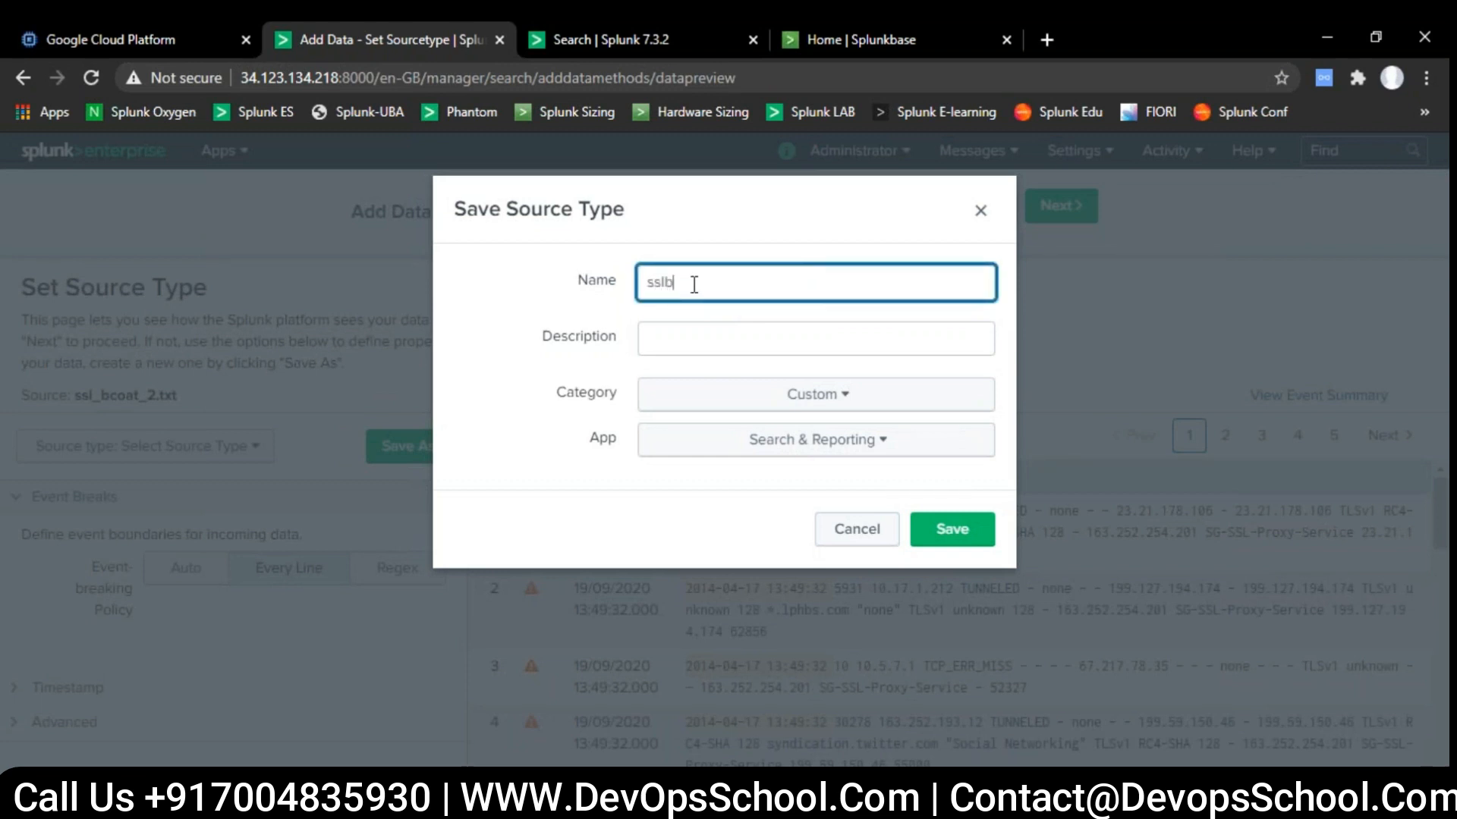
{"action": "type", "text": "l_bcoat"}
{"action": "left_click", "coordinate": [945, 529]}
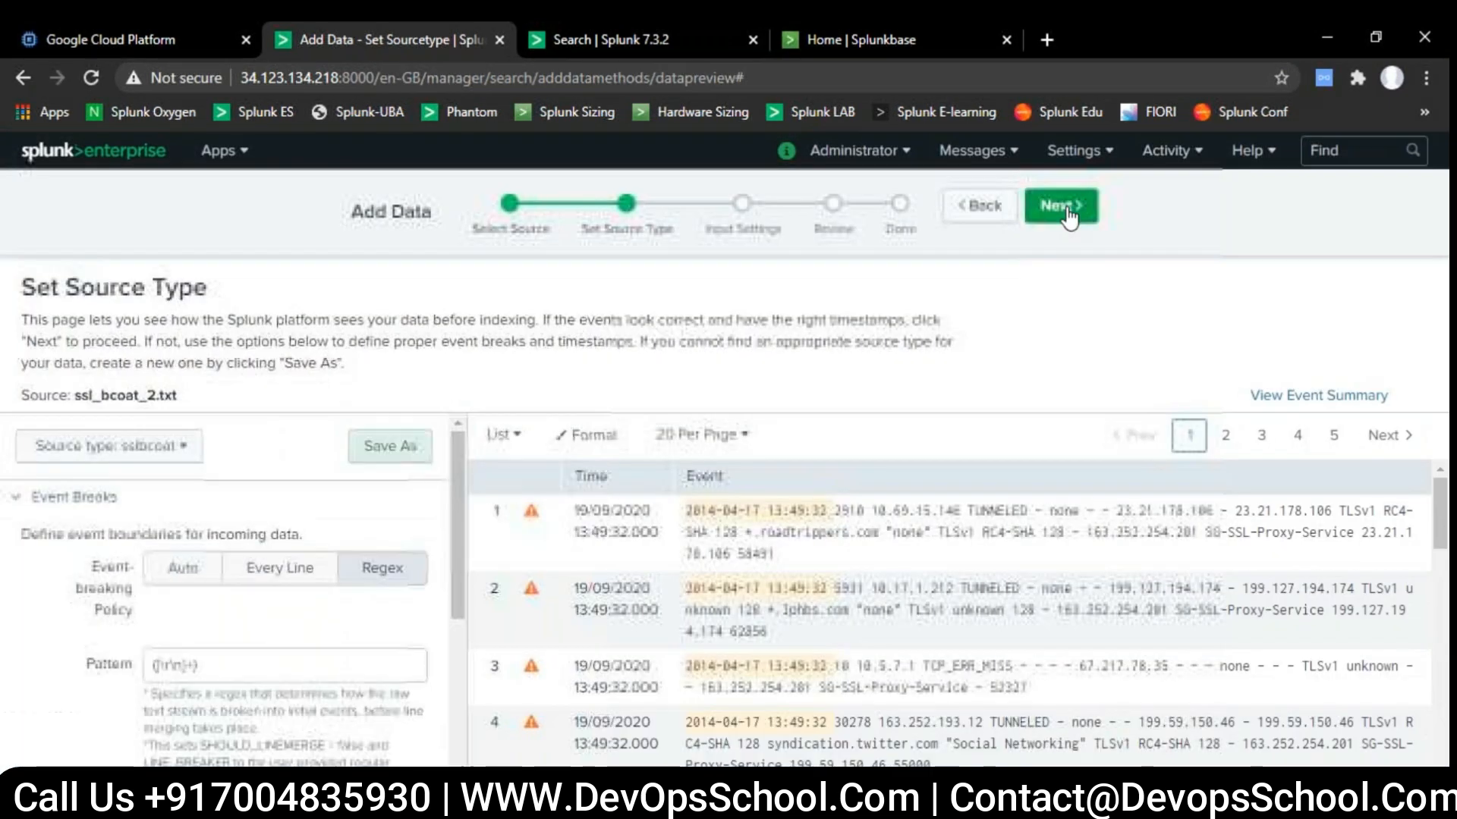
{"action": "left_click", "coordinate": [1061, 206]}
- Keep splunkes as the constant host value, choose the network index, and submit the reviewed upload
{"action": "scroll", "coordinate": [1100, 406], "scroll_direction": "down", "scroll_amount": 2}
{"action": "scroll", "coordinate": [1103, 408], "scroll_direction": "down", "scroll_amount": 1}
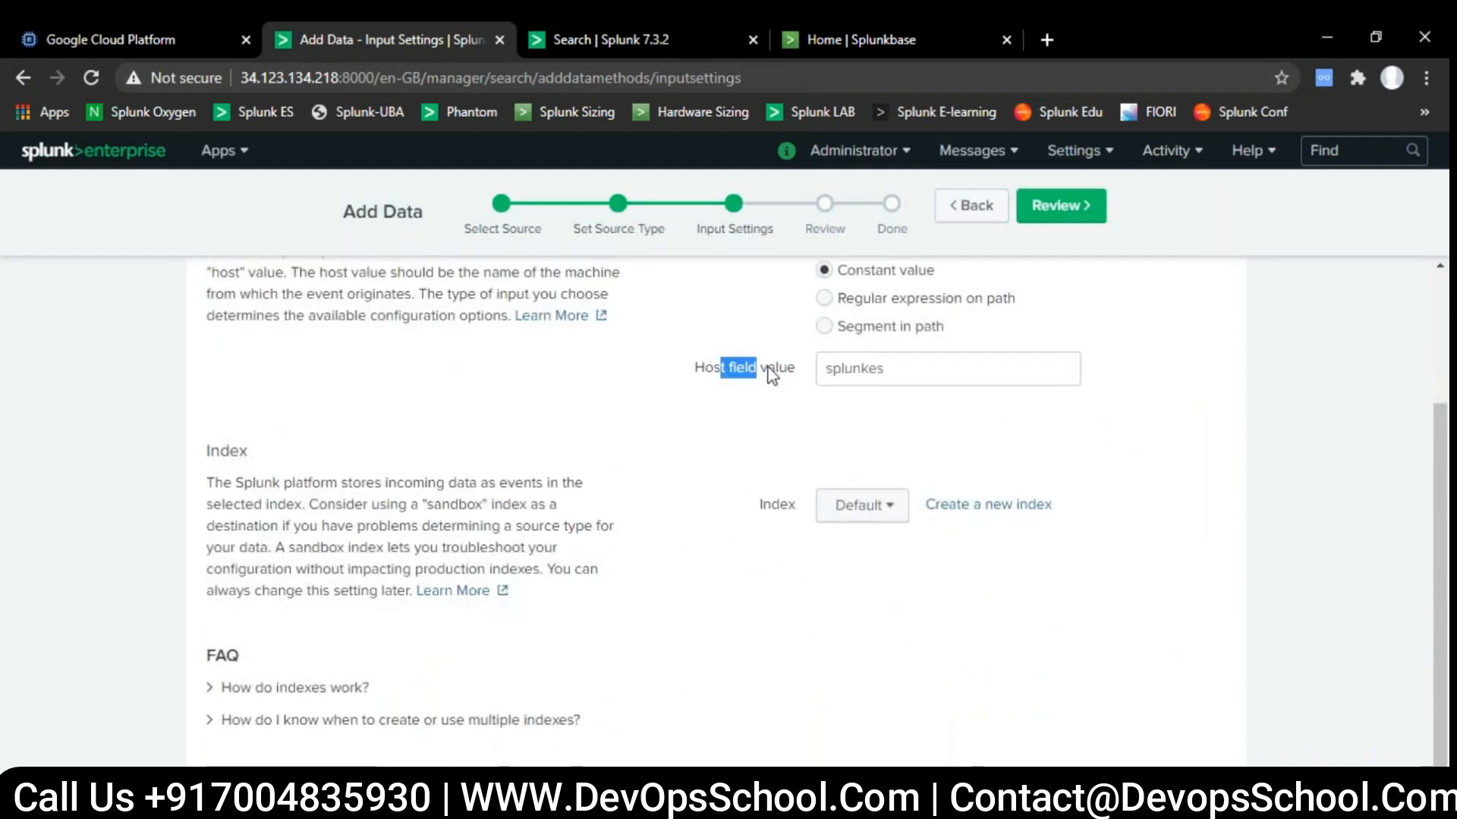
{"action": "left_click", "coordinate": [902, 369]}
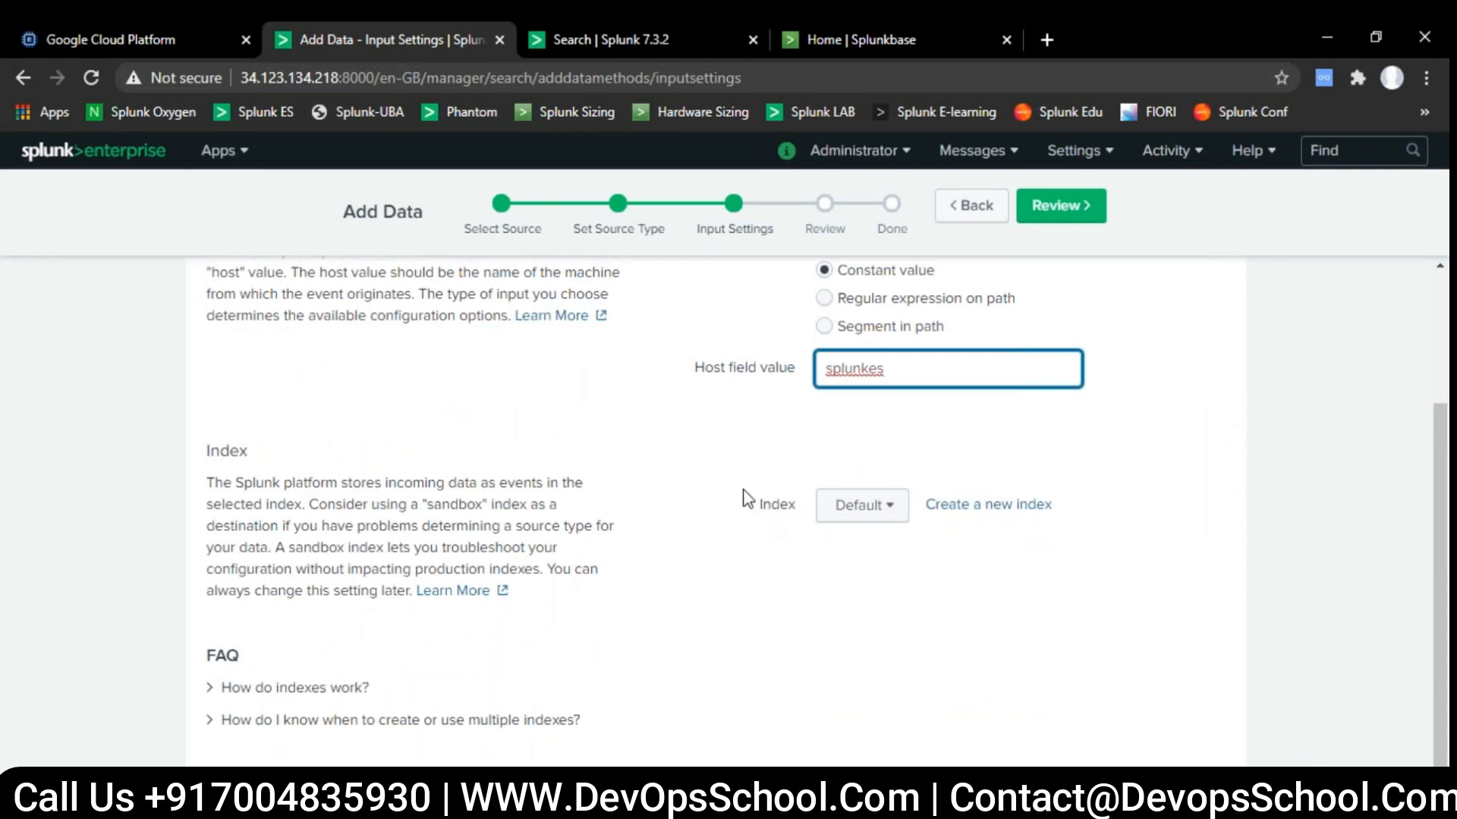
{"action": "left_click", "coordinate": [880, 519]}
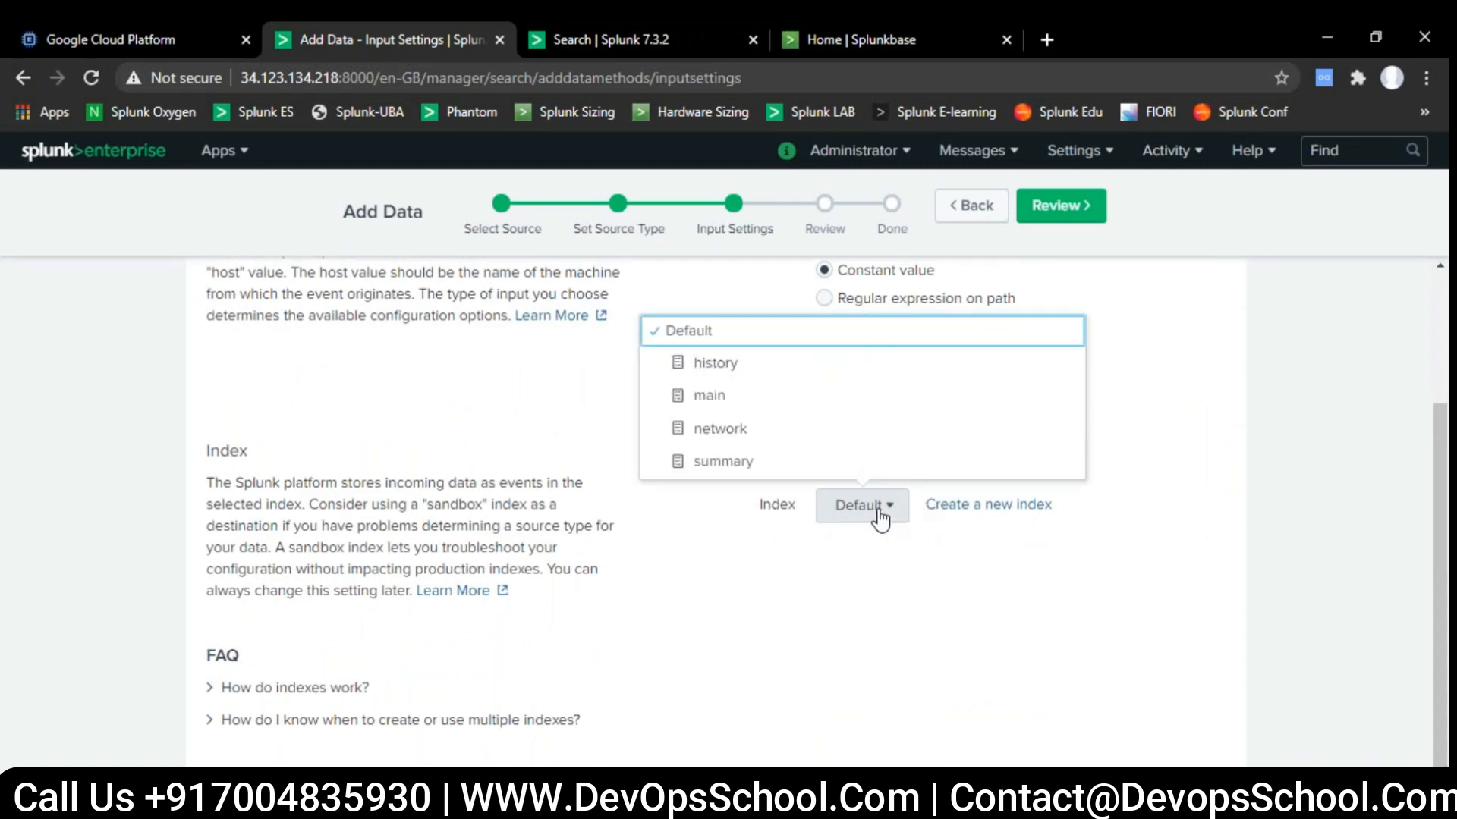
{"action": "left_click", "coordinate": [817, 432]}
{"action": "left_click", "coordinate": [1061, 206]}
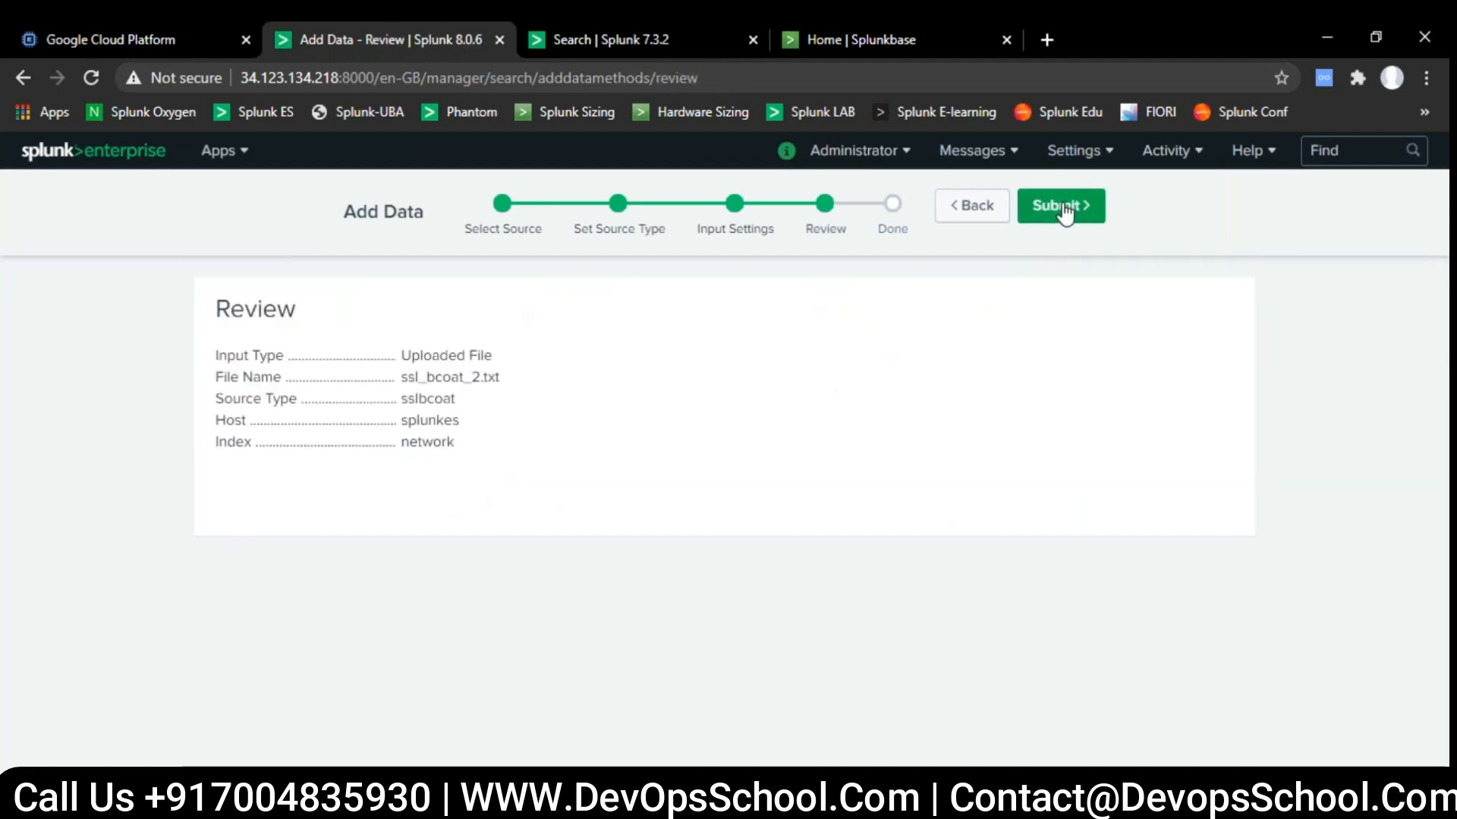
{"action": "left_click", "coordinate": [1062, 208]}
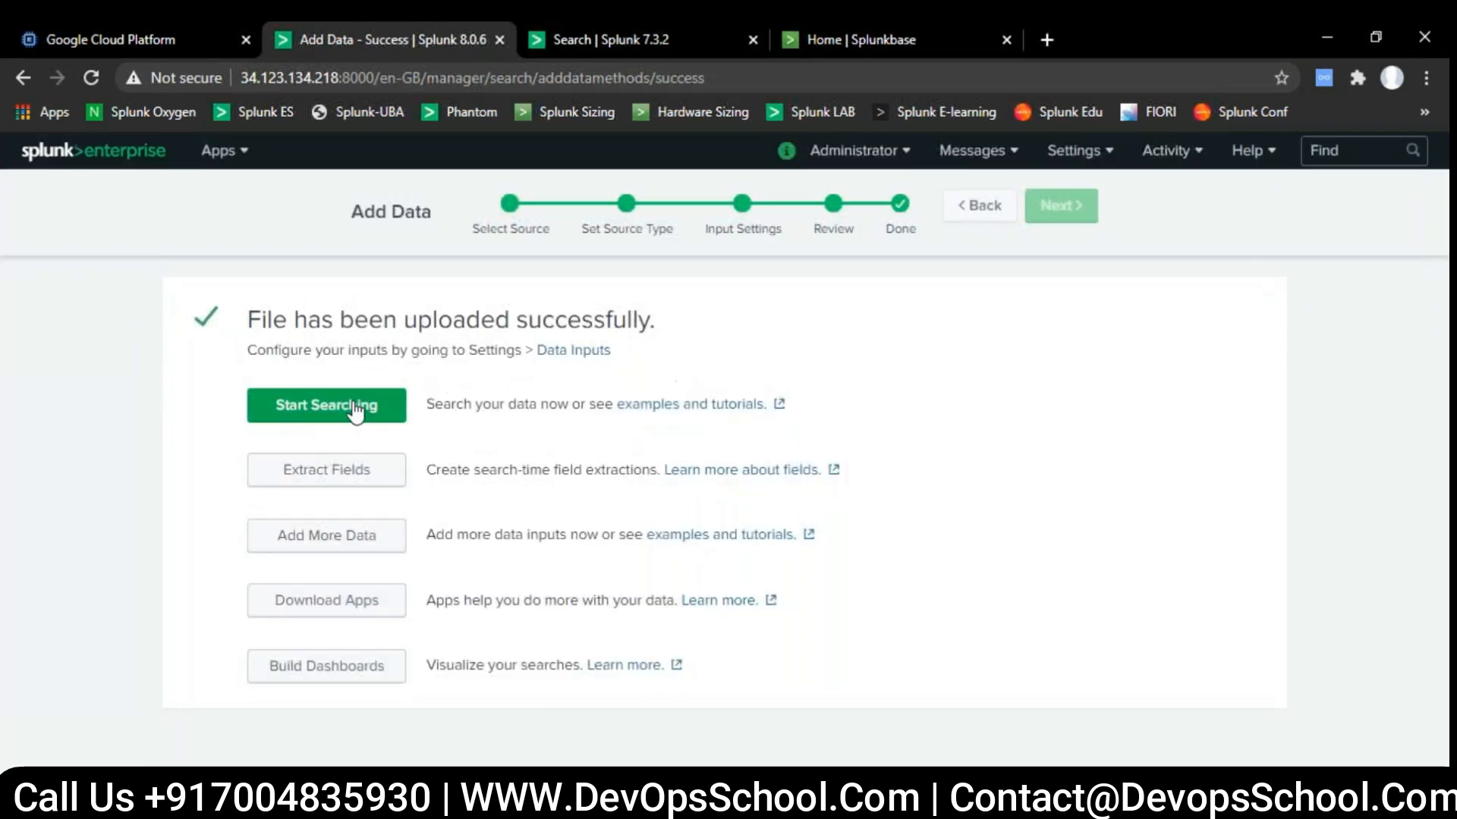
- Start searching the uploaded ssl_bcoat_2.txt data and look through its events and fields
{"action": "left_click", "coordinate": [352, 410]}
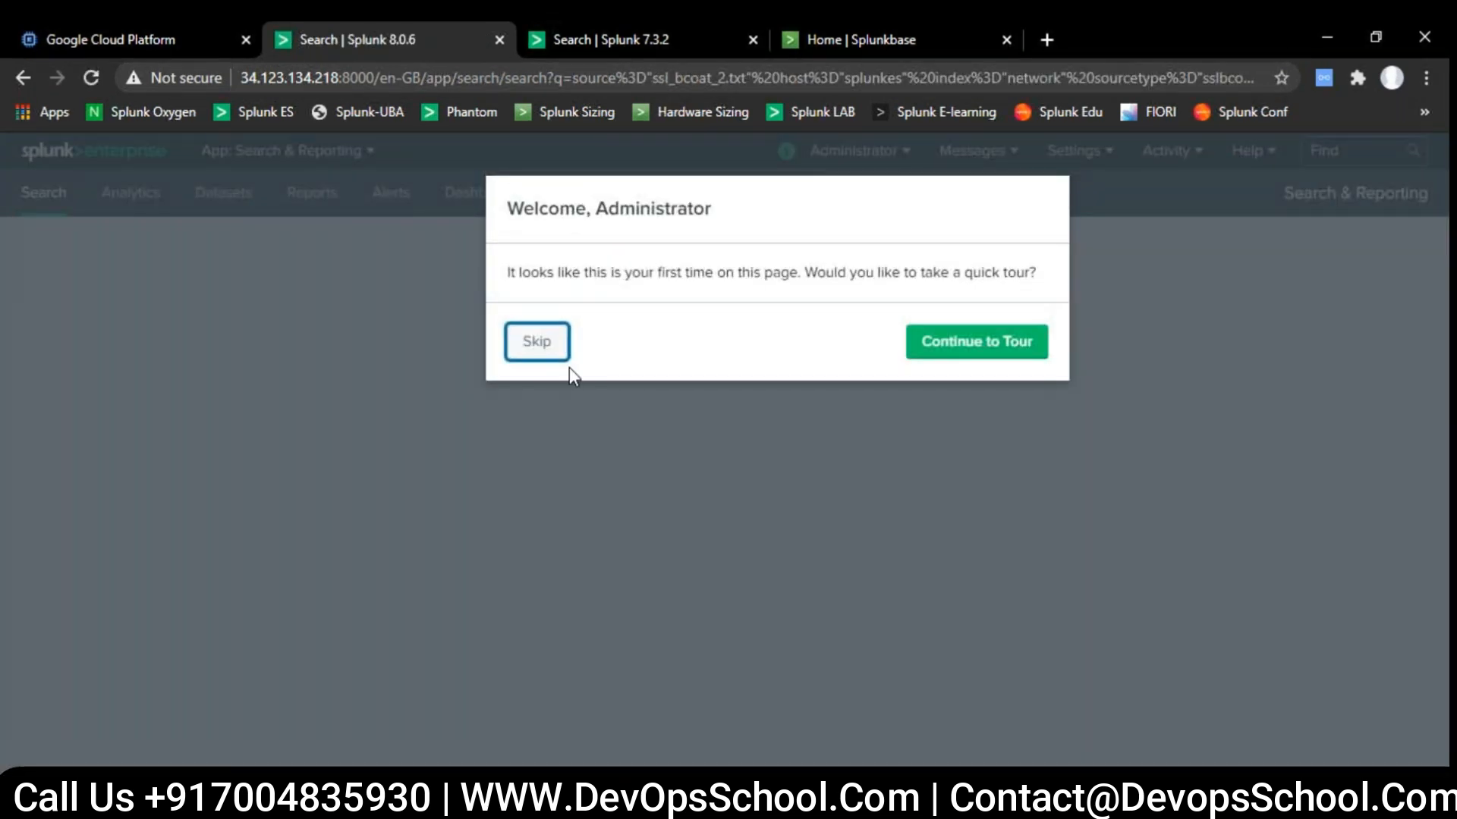
{"action": "left_click", "coordinate": [560, 352]}
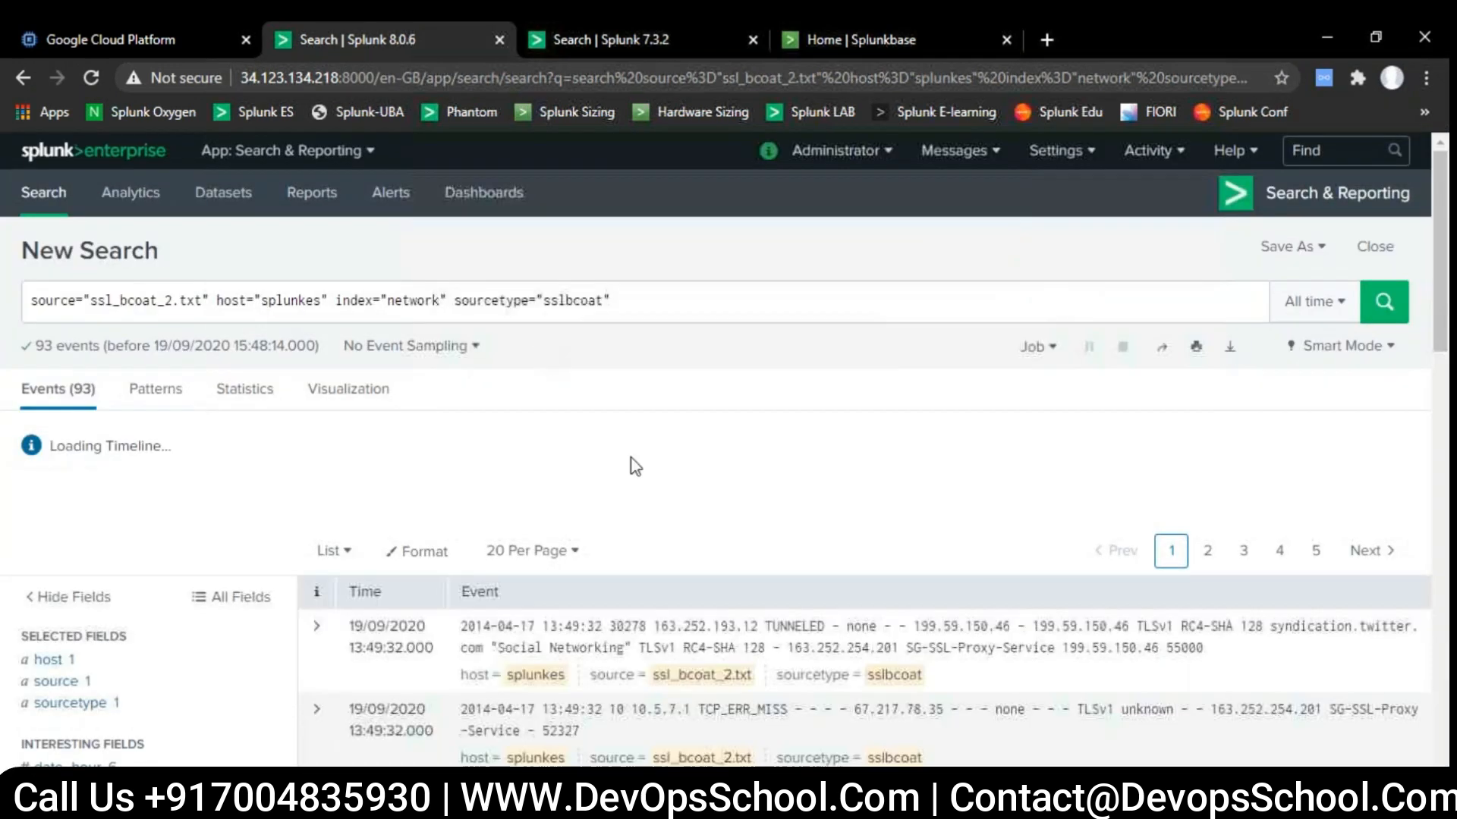
{"action": "scroll", "coordinate": [675, 521], "scroll_direction": "down", "scroll_amount": 5}
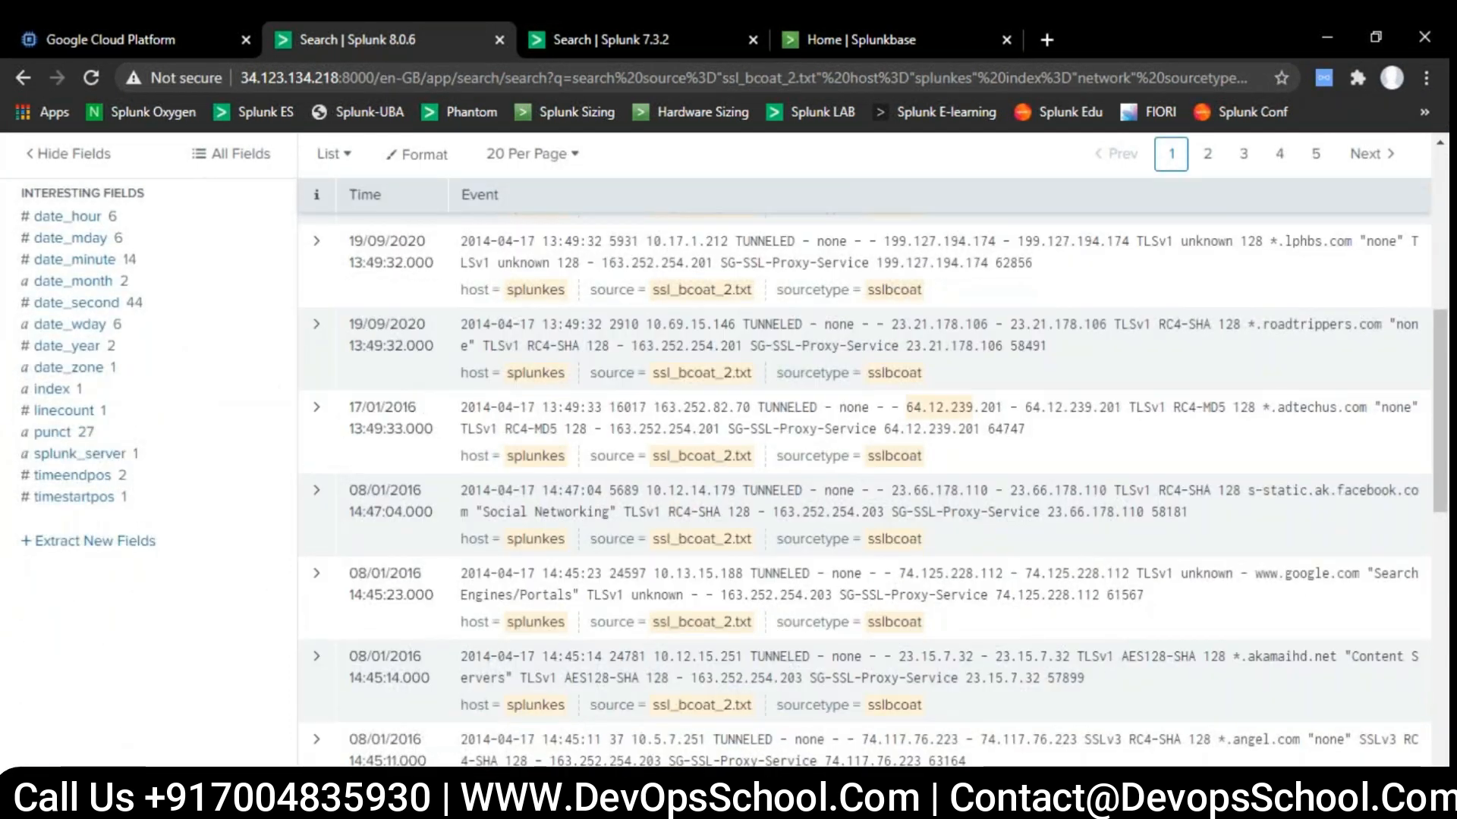
{"action": "scroll", "coordinate": [393, 367], "scroll_direction": "up", "scroll_amount": 5}
- Browse more apps from the app management page and start installing Music App for Splunk
{"action": "left_click", "coordinate": [324, 152]}
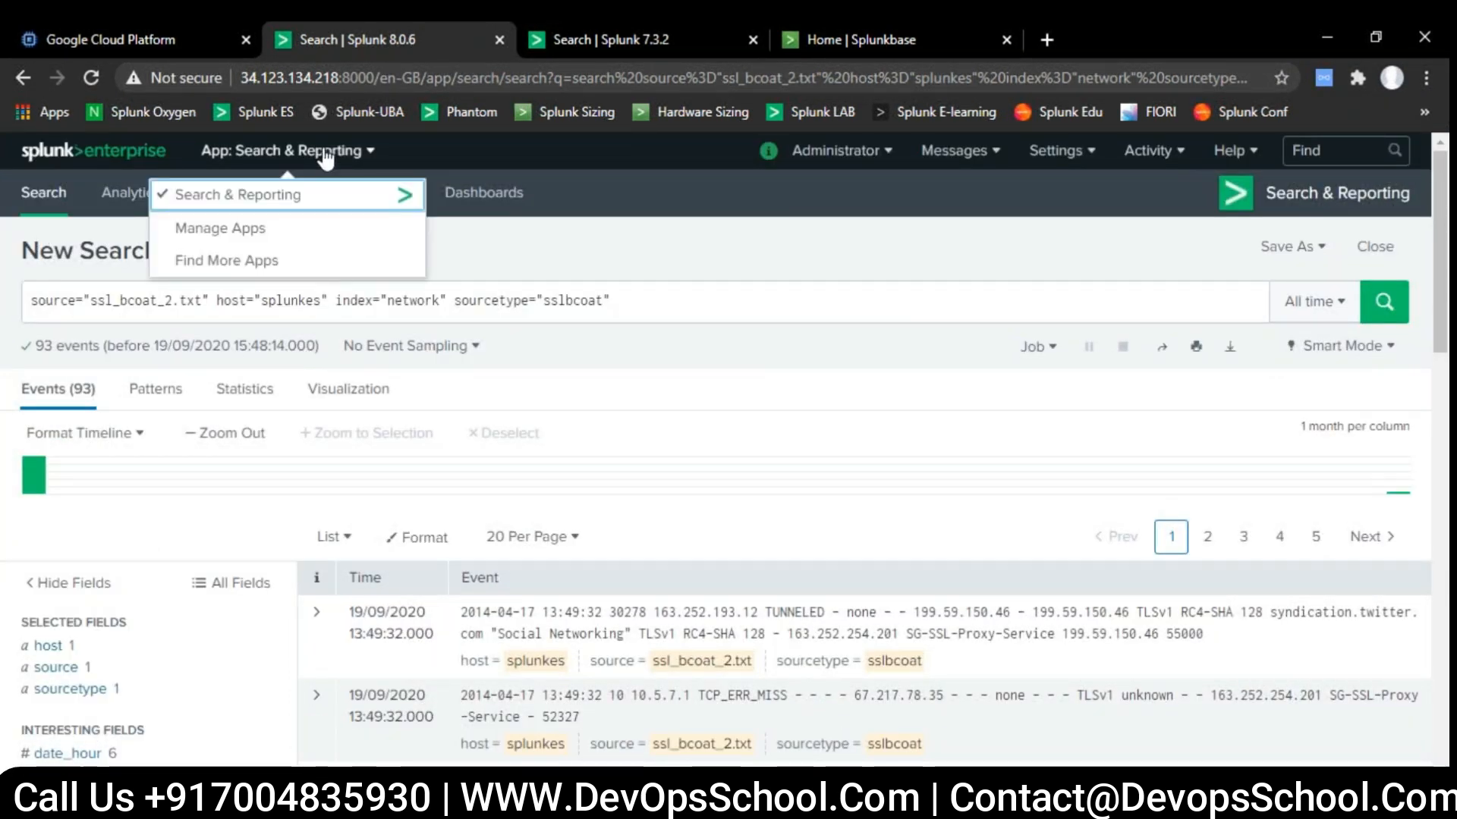
{"action": "left_click", "coordinate": [202, 238]}
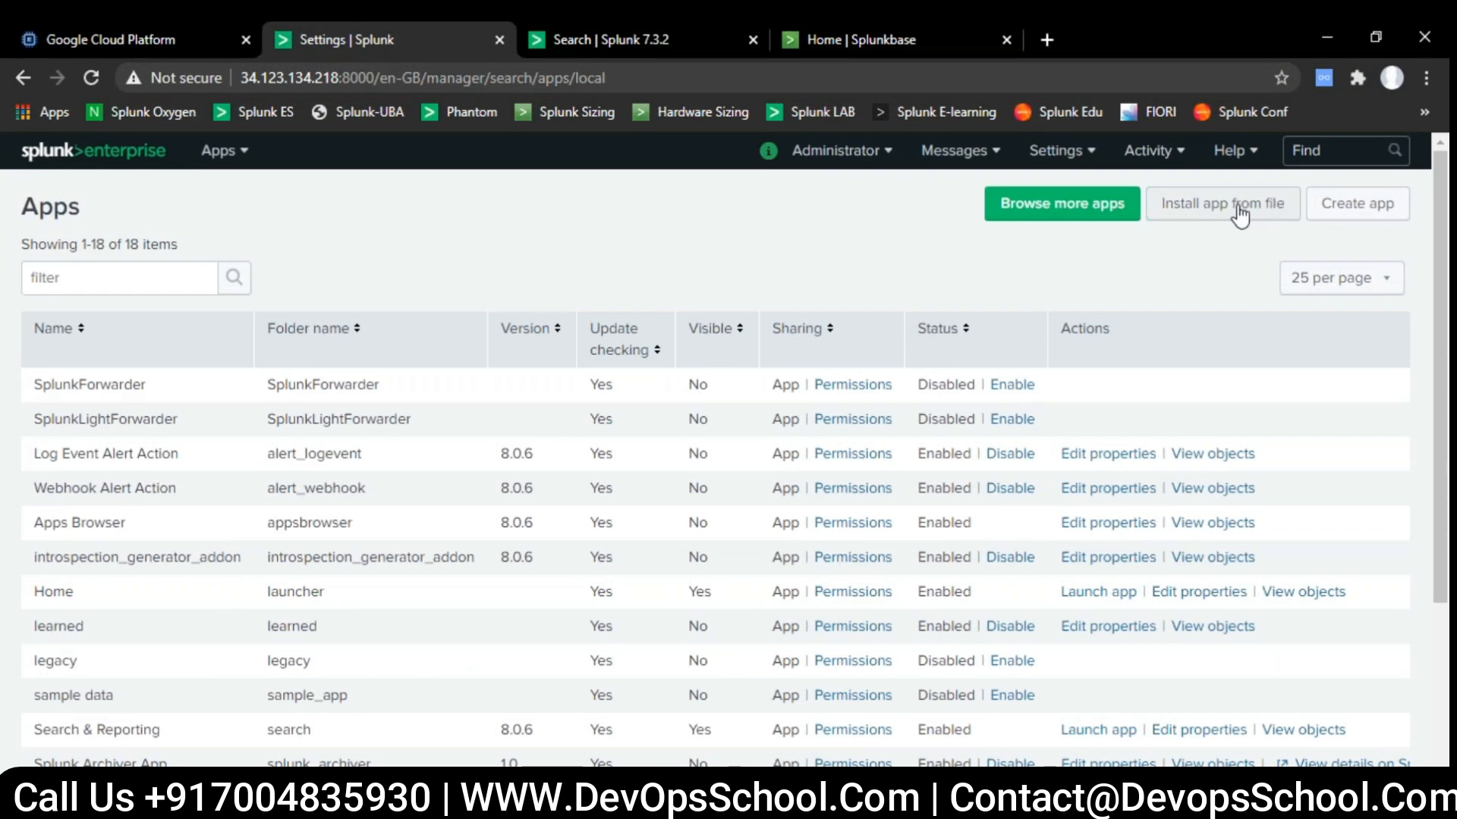
{"action": "left_click", "coordinate": [1033, 215]}
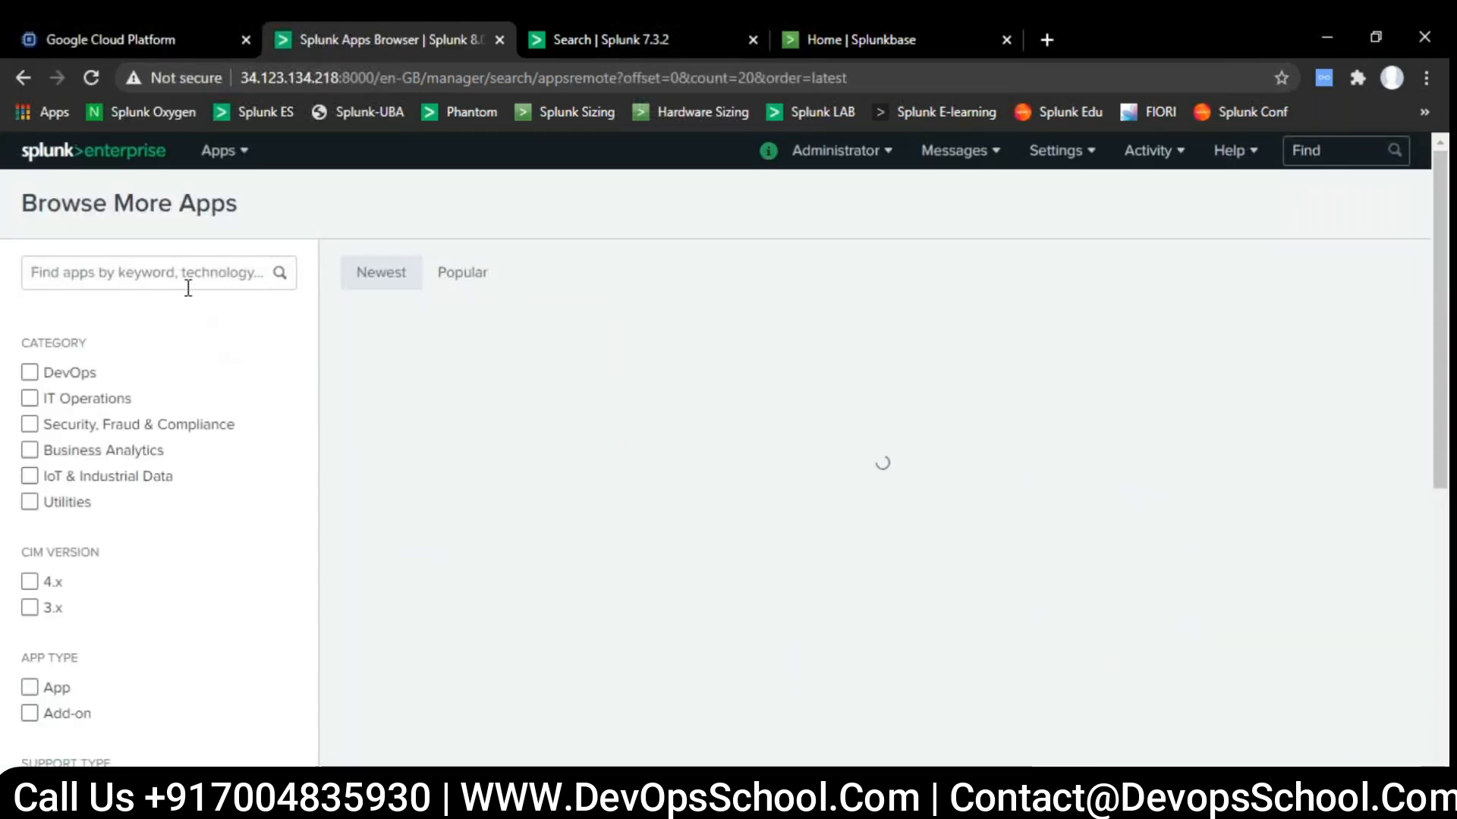
{"action": "scroll", "coordinate": [546, 467], "scroll_direction": "down", "scroll_amount": 4}
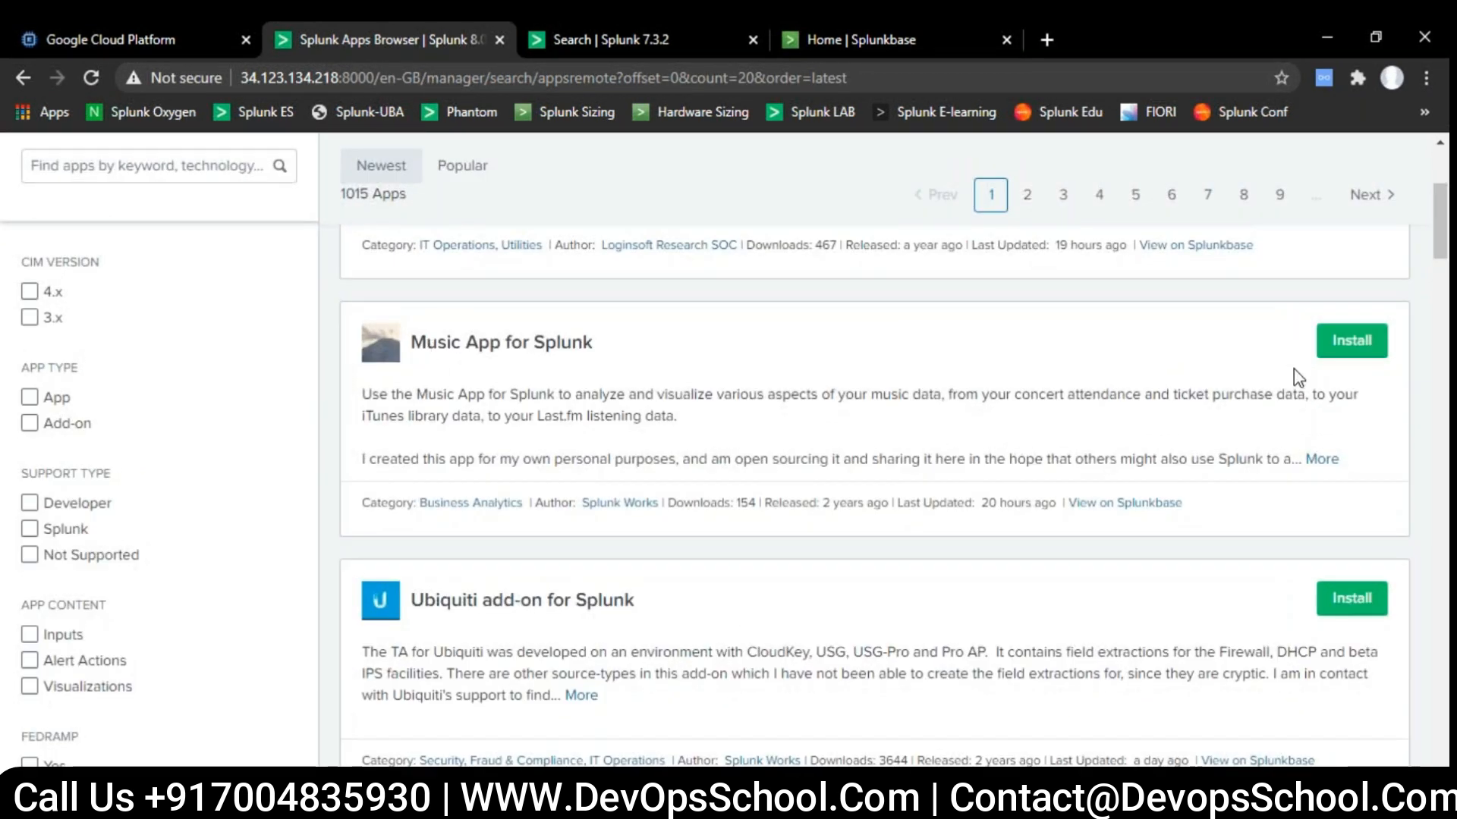
{"action": "left_click", "coordinate": [1348, 349]}
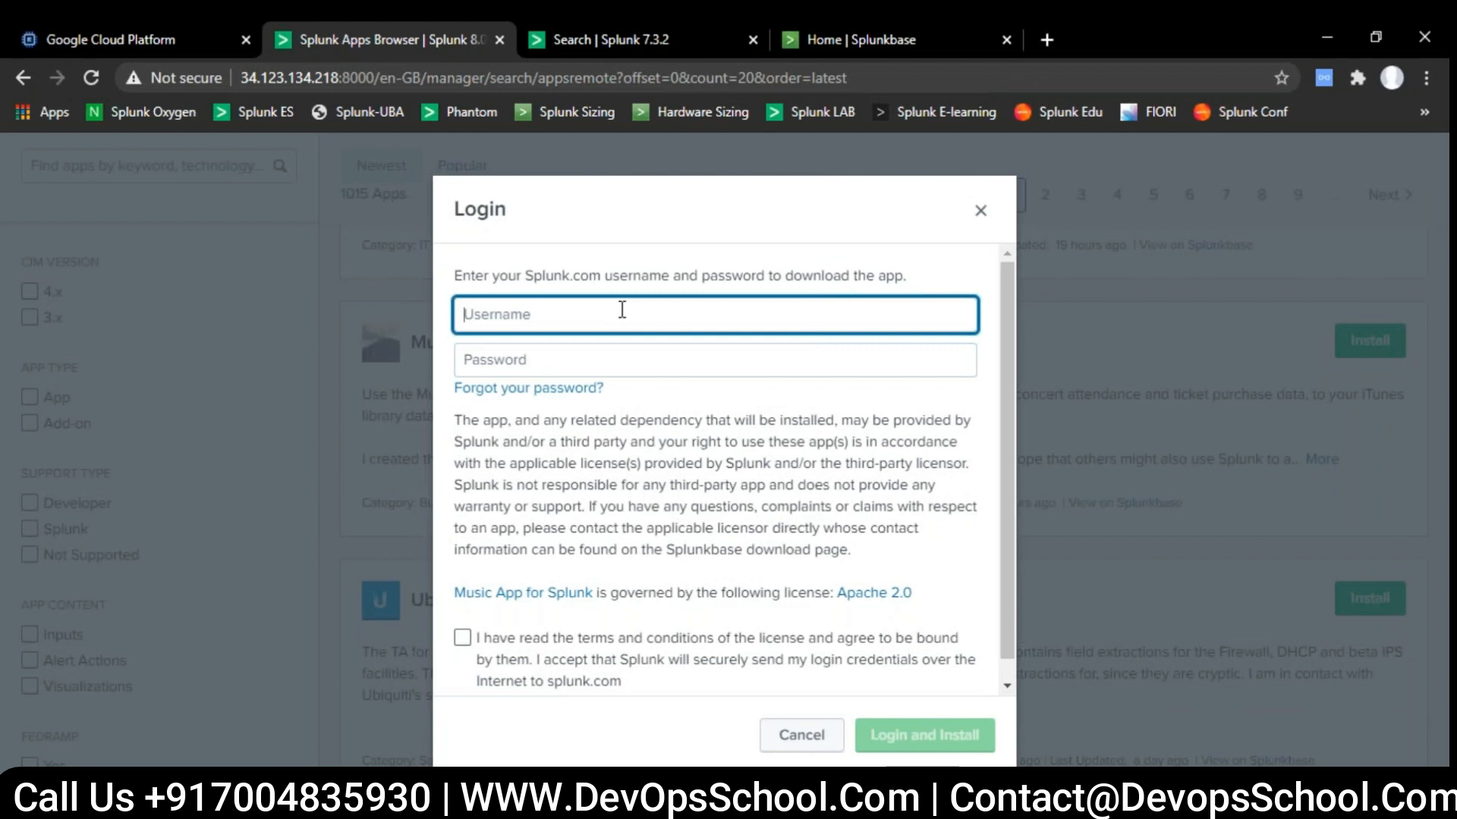
- Enter the Splunk.com username and password, accept the license terms to install Music App for Splunk, and go to the home page
{"action": "type", "text": "amanrajesh"}
{"action": "key", "text": "Tab"}
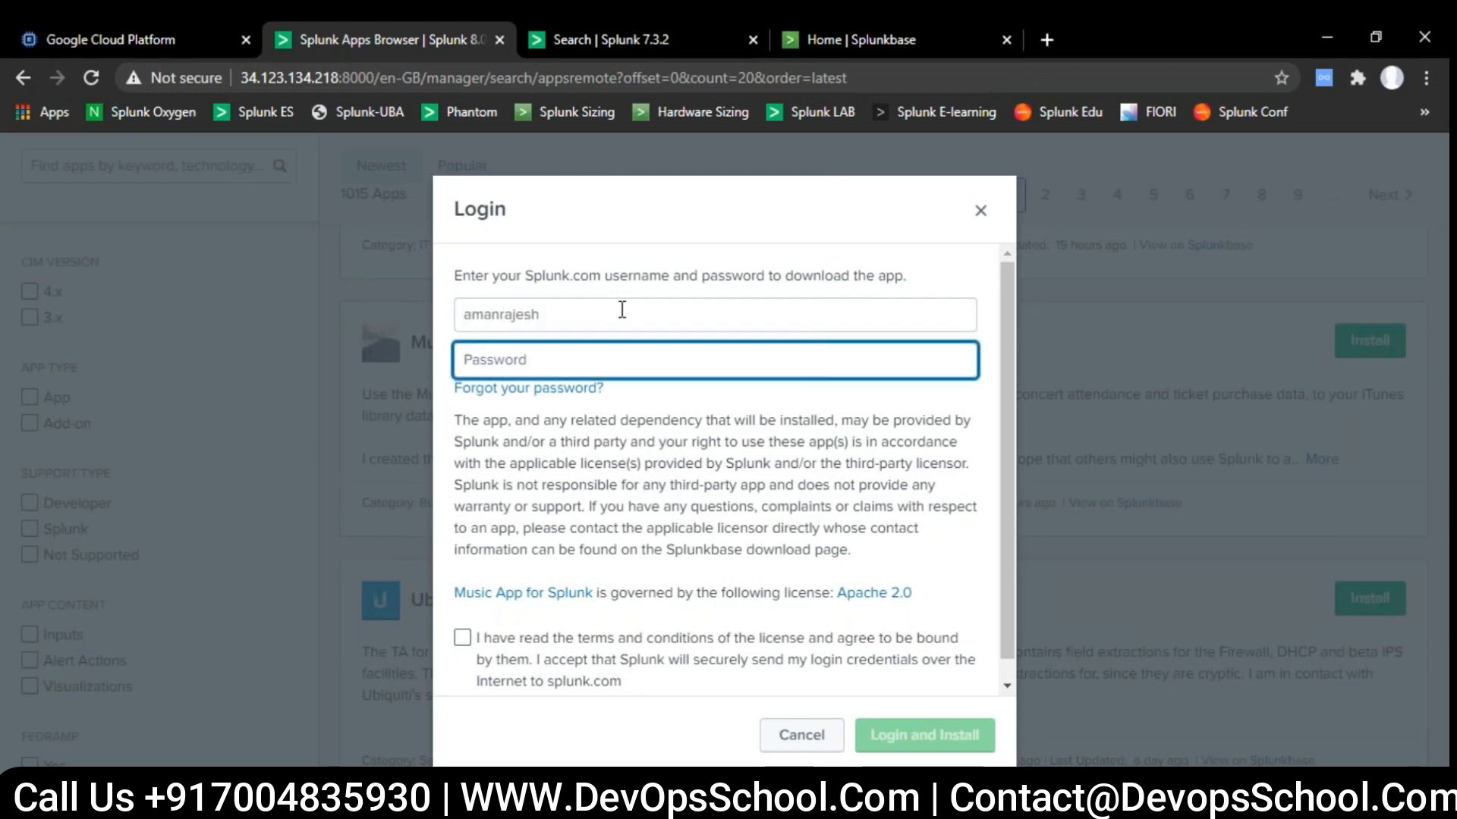
{"action": "type", "text": "•"}
{"action": "left_click", "coordinate": [462, 638]}
{"action": "scroll", "coordinate": [465, 641], "scroll_direction": "down", "scroll_amount": 1}
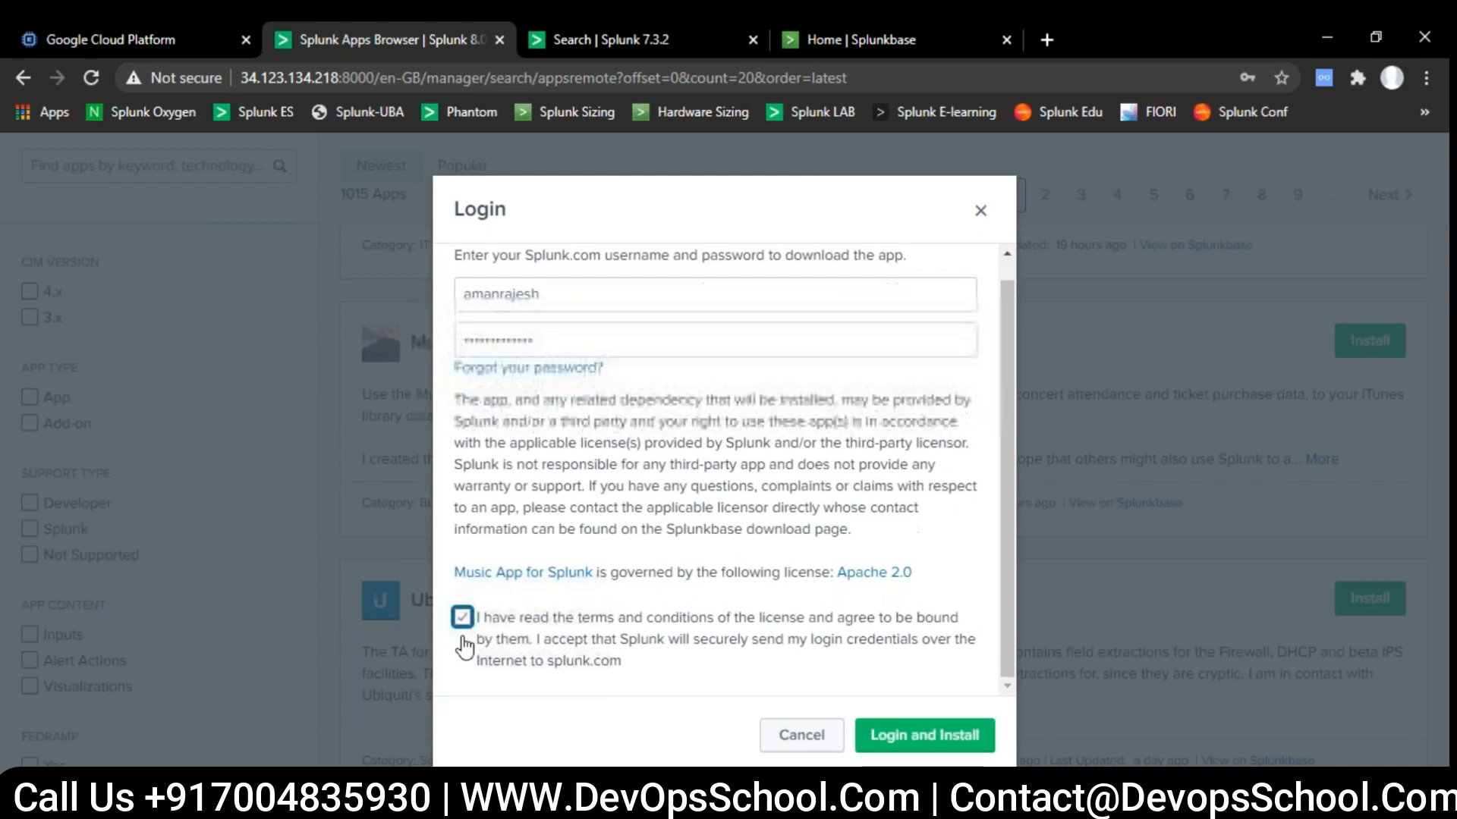
{"action": "left_click", "coordinate": [925, 735]}
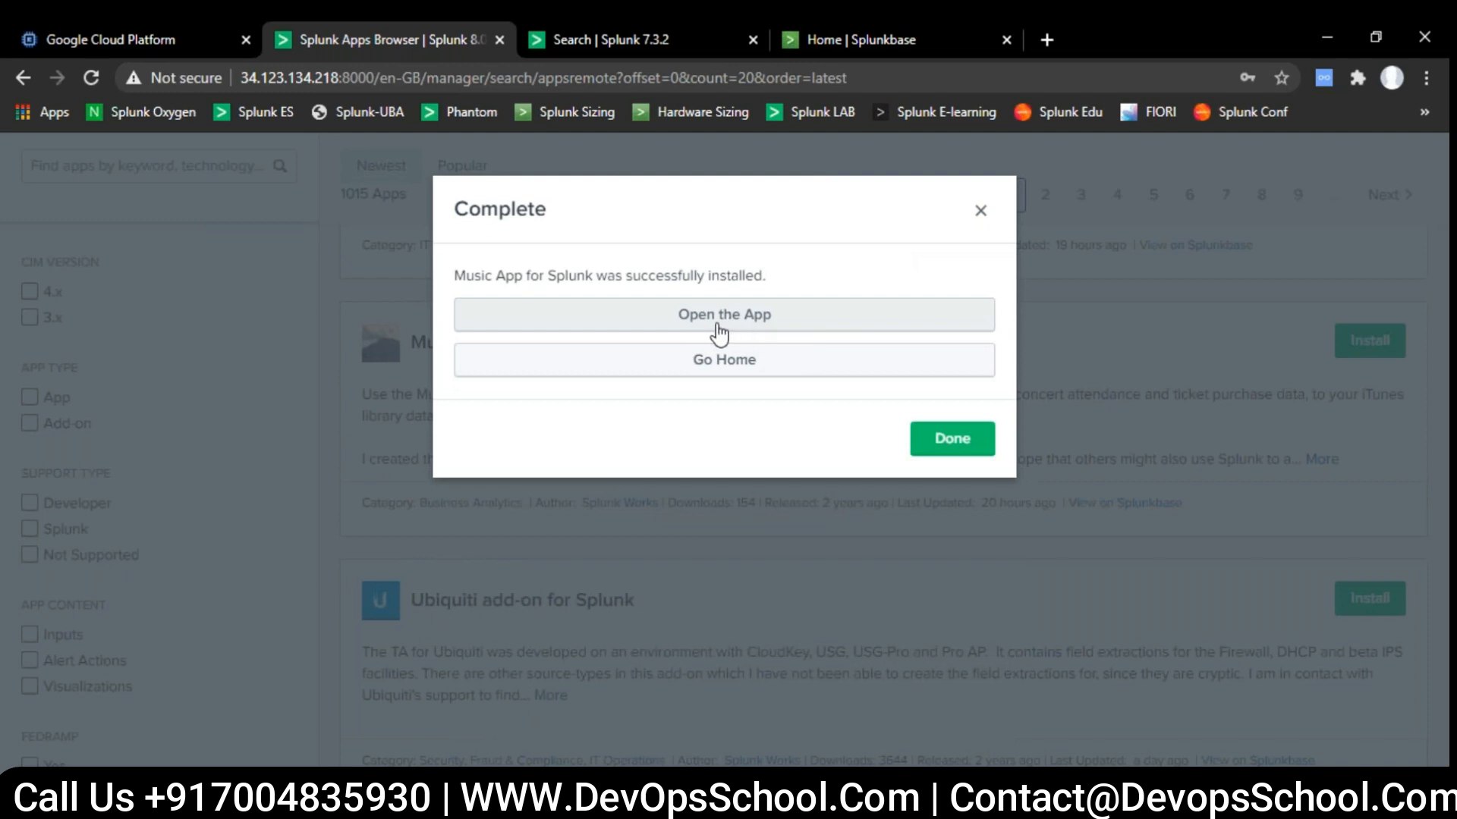
{"action": "left_click", "coordinate": [742, 358]}
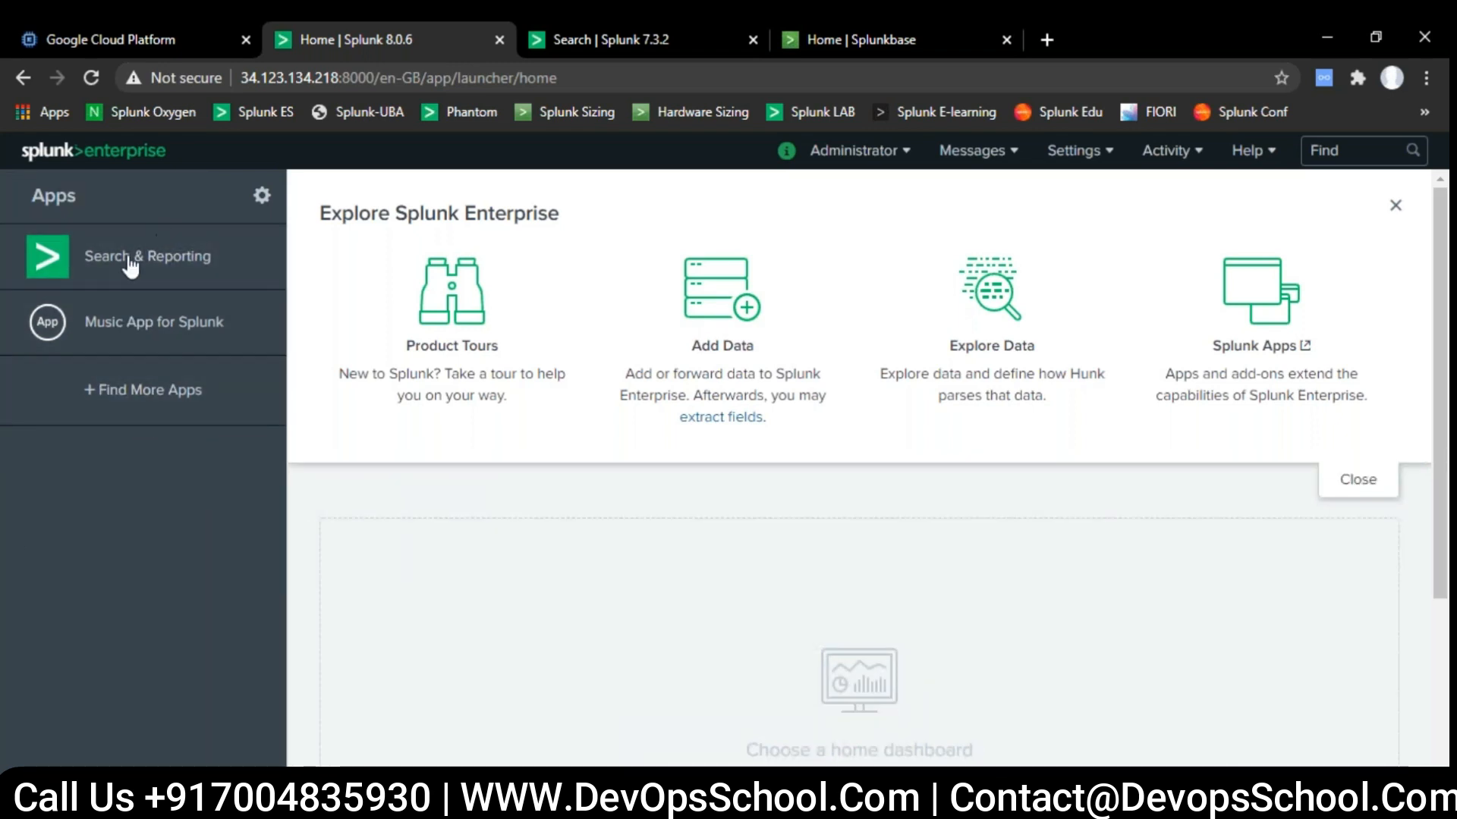
- Open Search & Reporting from the reloaded home page and check the app list for Music App for Splunk
{"action": "left_click", "coordinate": [123, 154]}
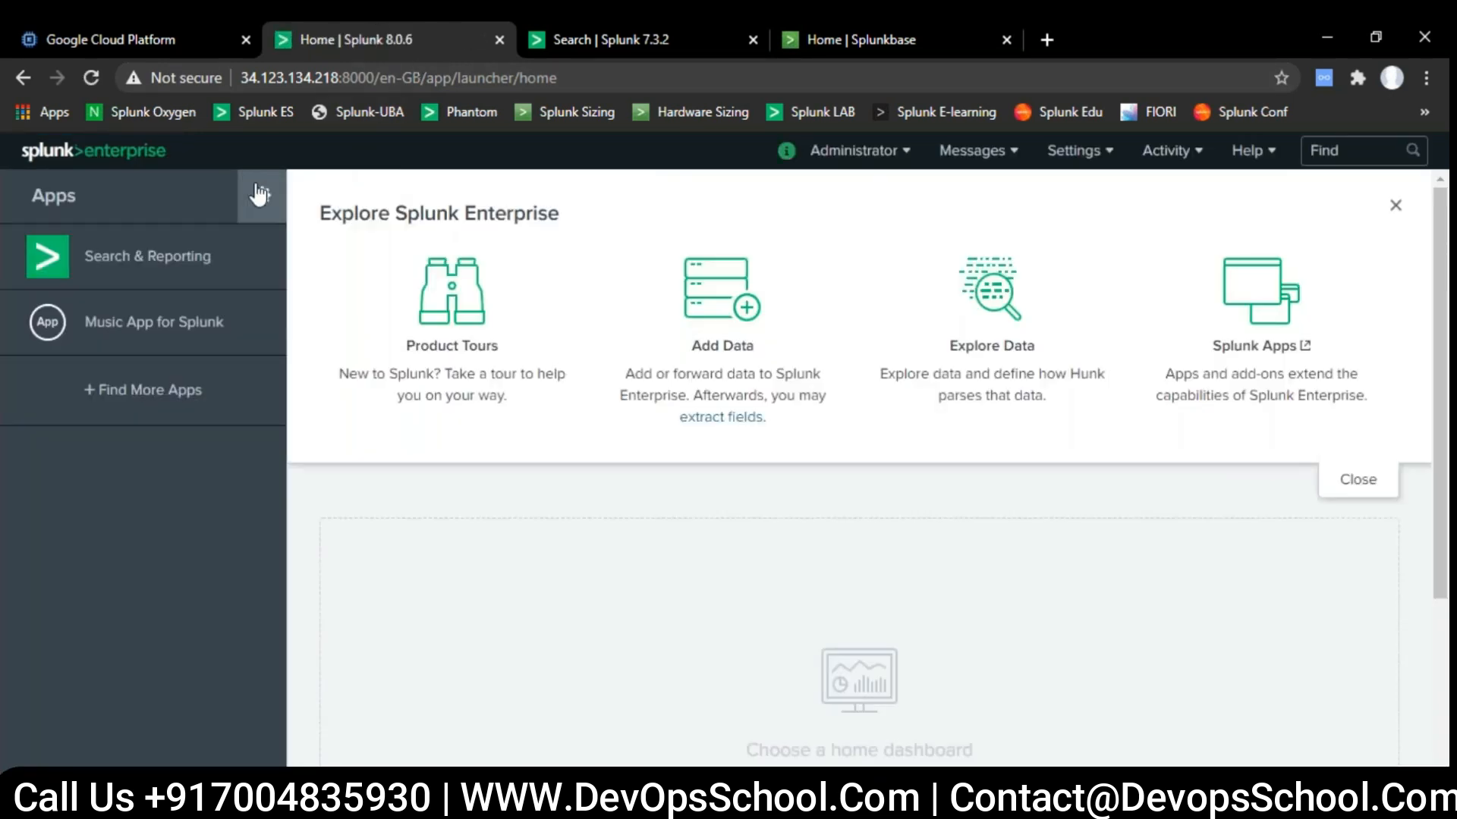
{"action": "left_click", "coordinate": [149, 255]}
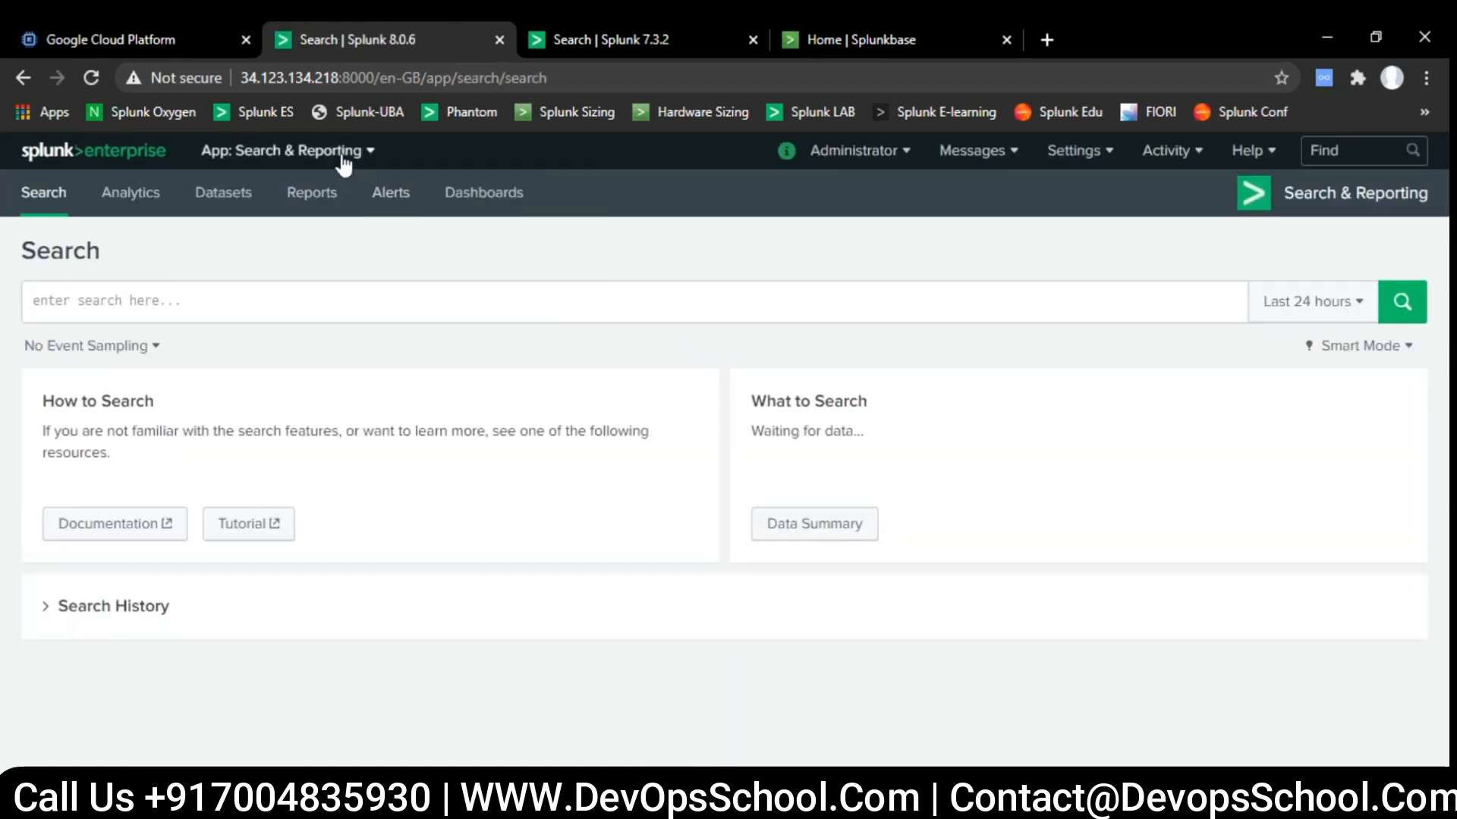
{"action": "left_click", "coordinate": [342, 156]}
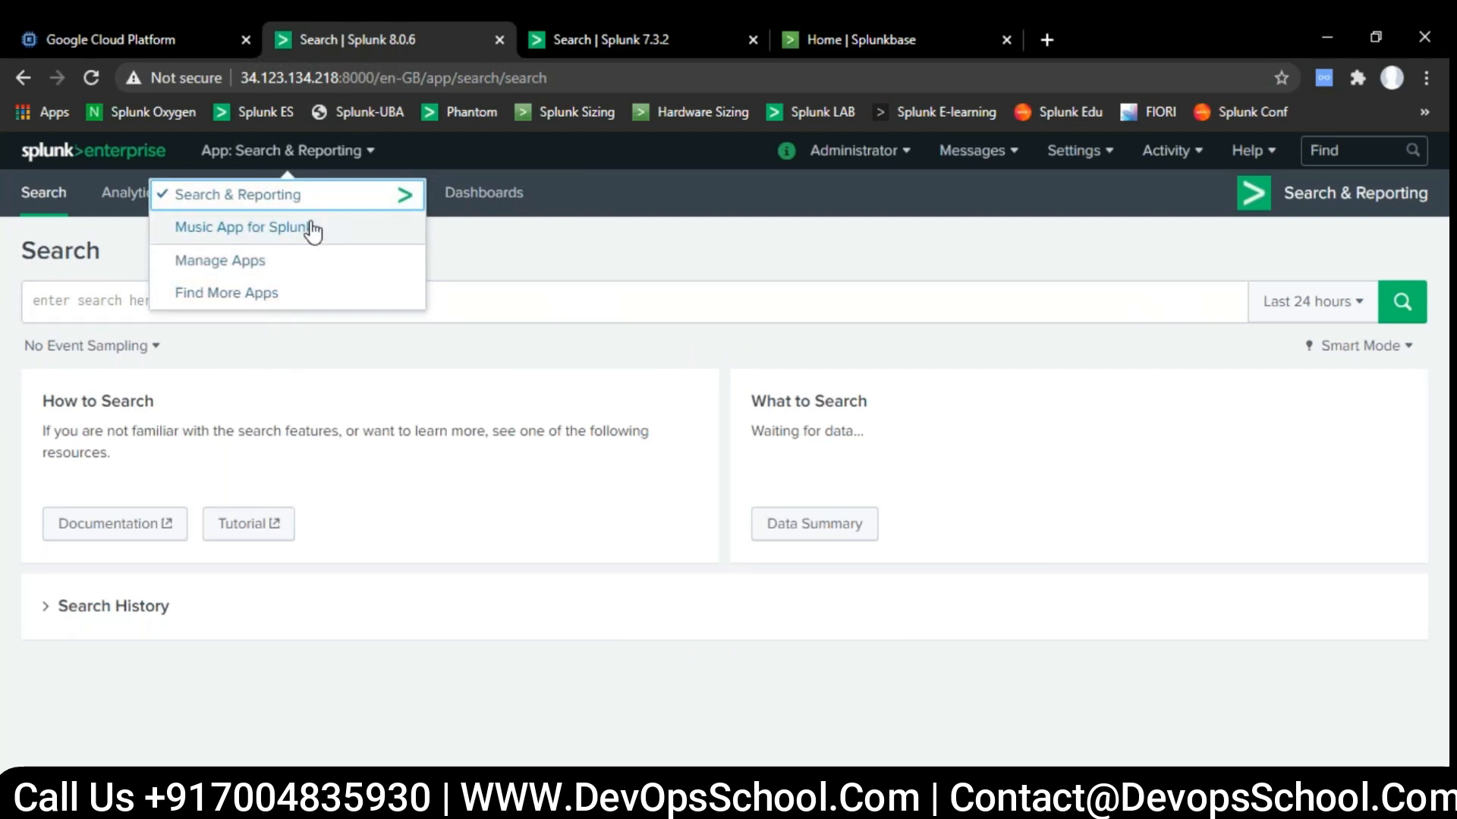
{"action": "left_click", "coordinate": [481, 249]}
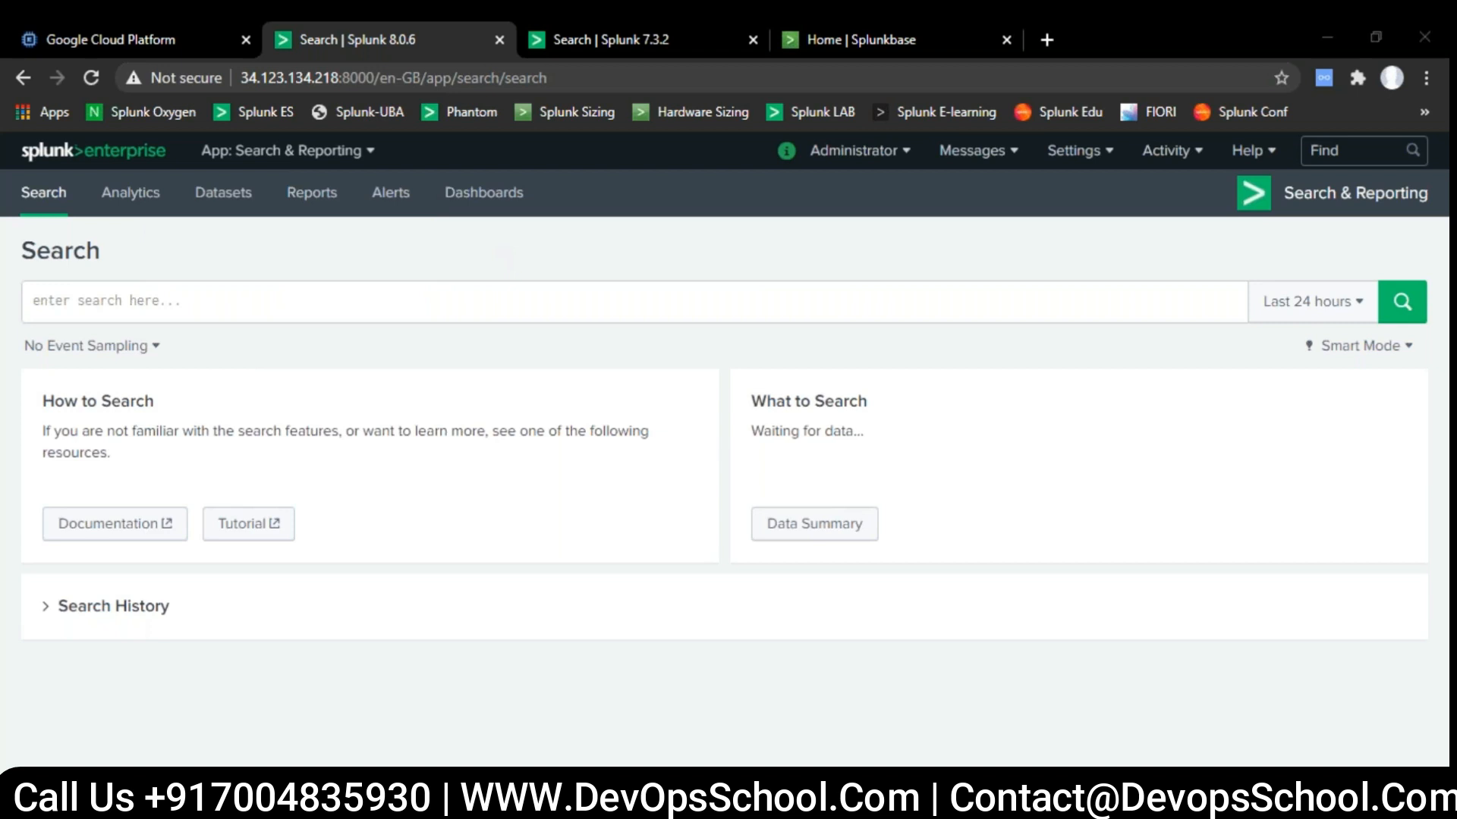
- Switch to PowerPoint, view the Splunk Default Ports slide as a full-screen slide show, and return to Splunk in Chrome
{"action": "key", "text": "alt+Tab"}
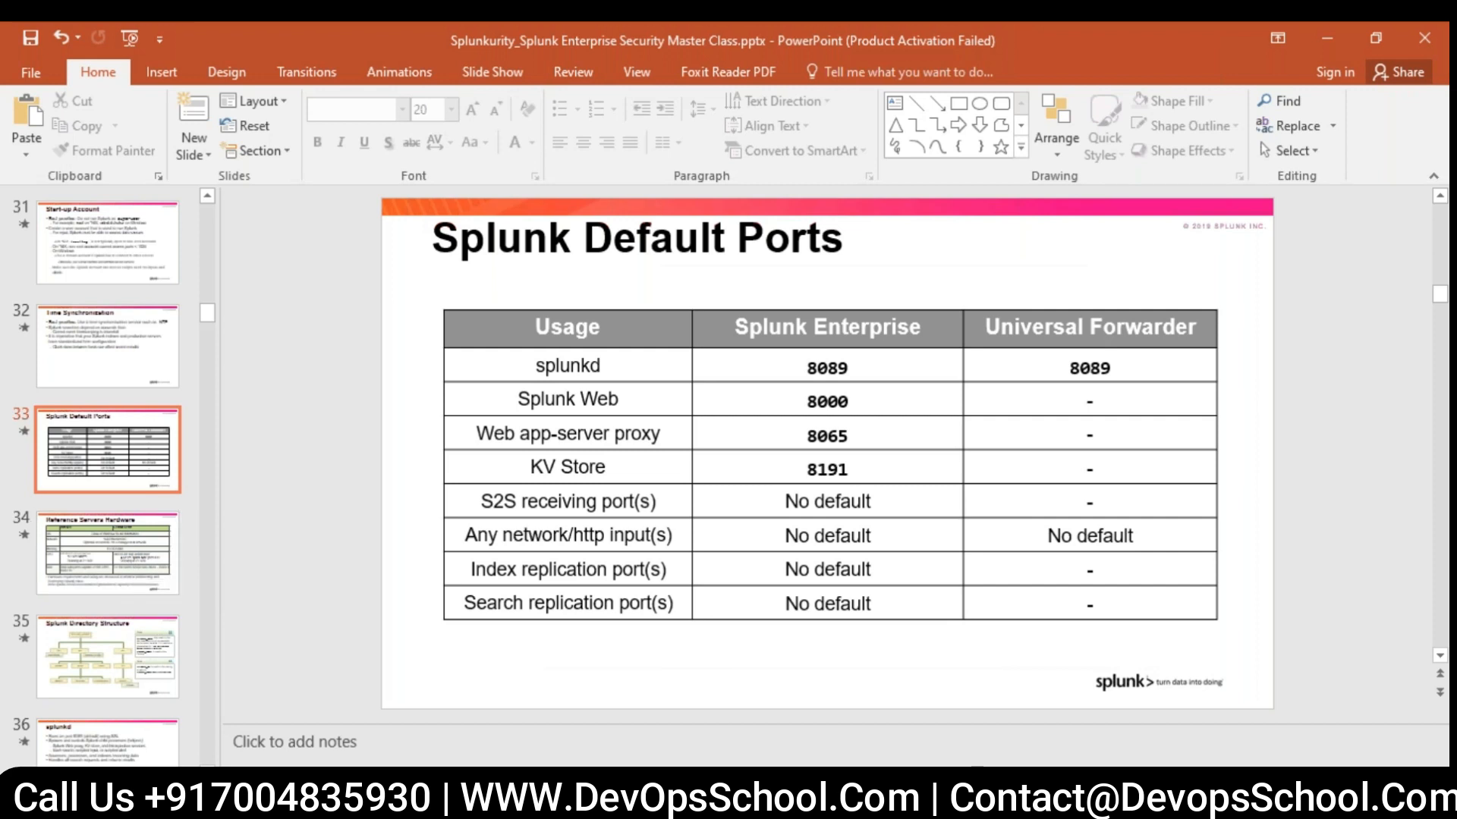
{"action": "key", "text": "shift+F5"}
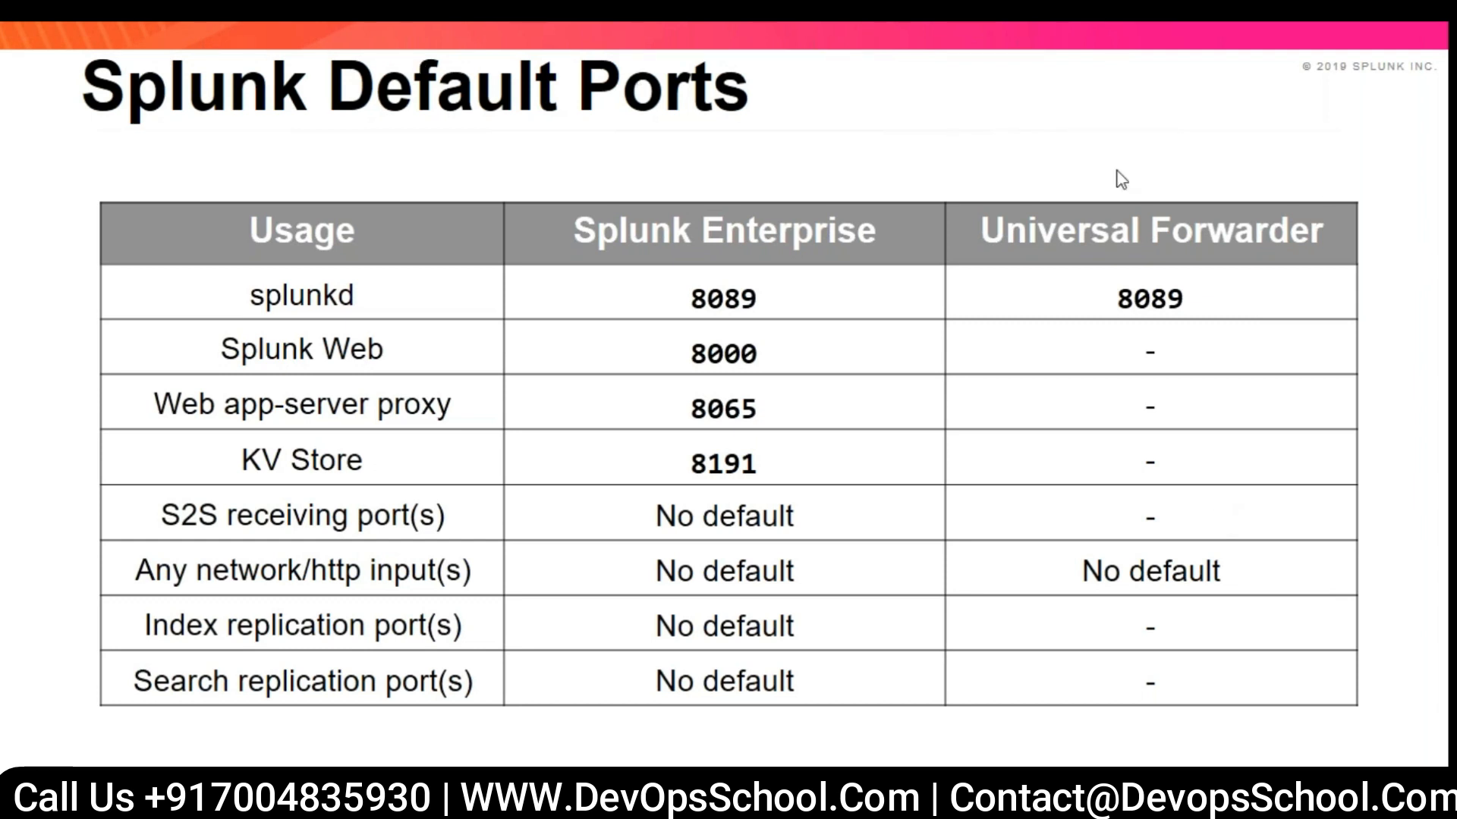
{"action": "key", "text": "Escape"}
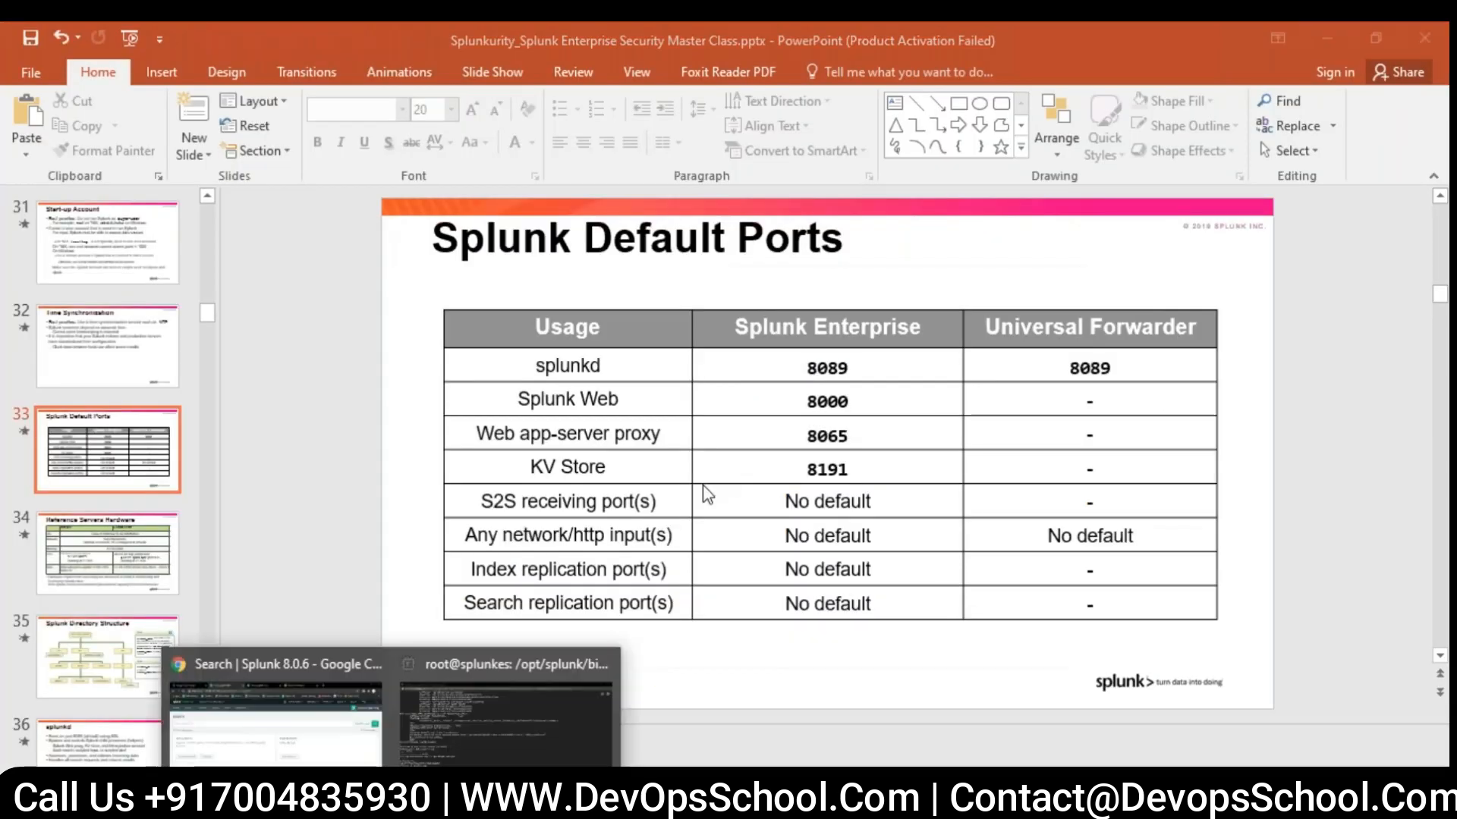
{"action": "left_click", "coordinate": [308, 723]}
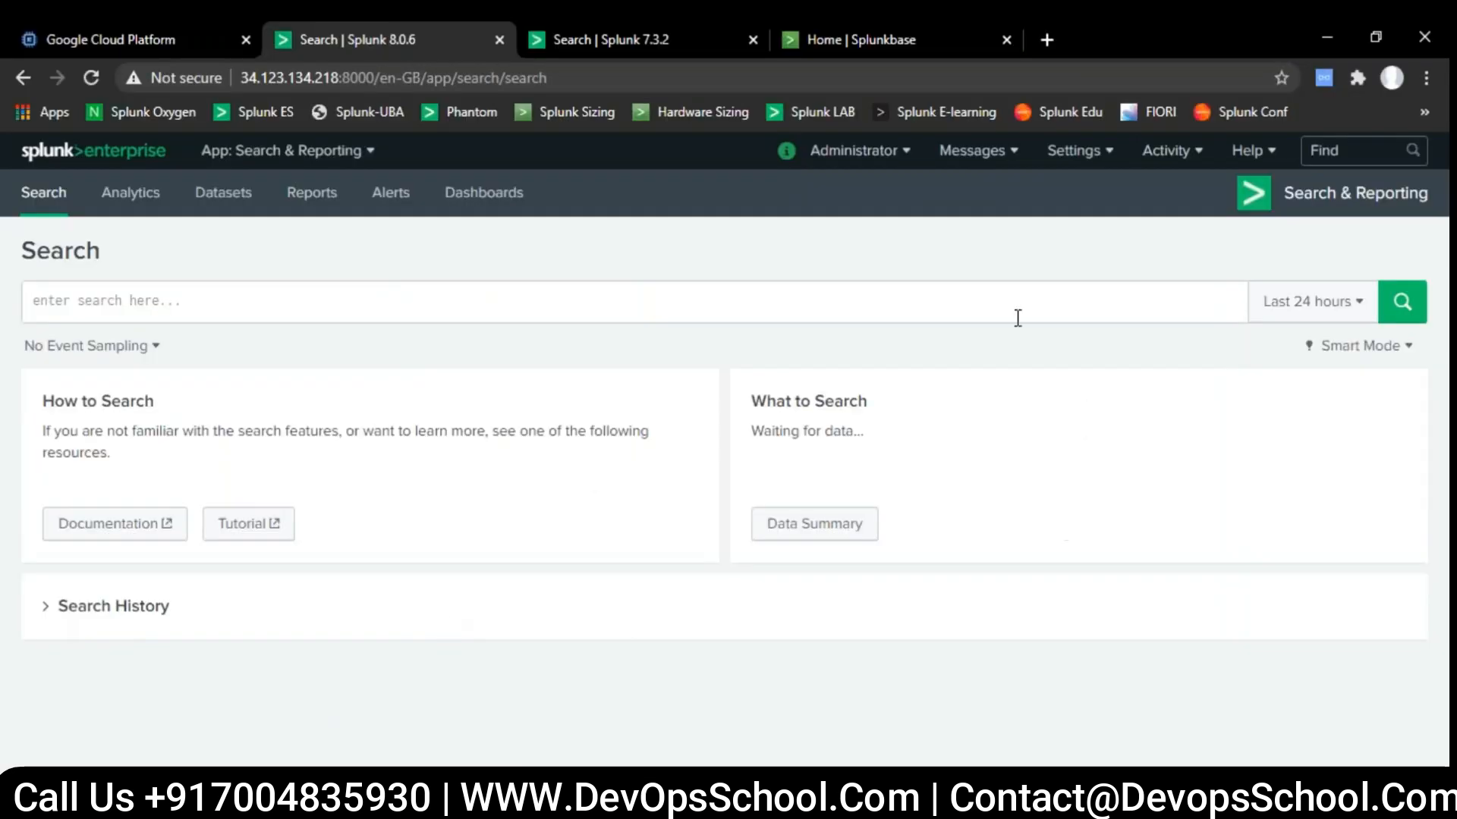
- Start adding another data set with the method for uploading files from the computer and open the file selection
{"action": "left_click", "coordinate": [1078, 156]}
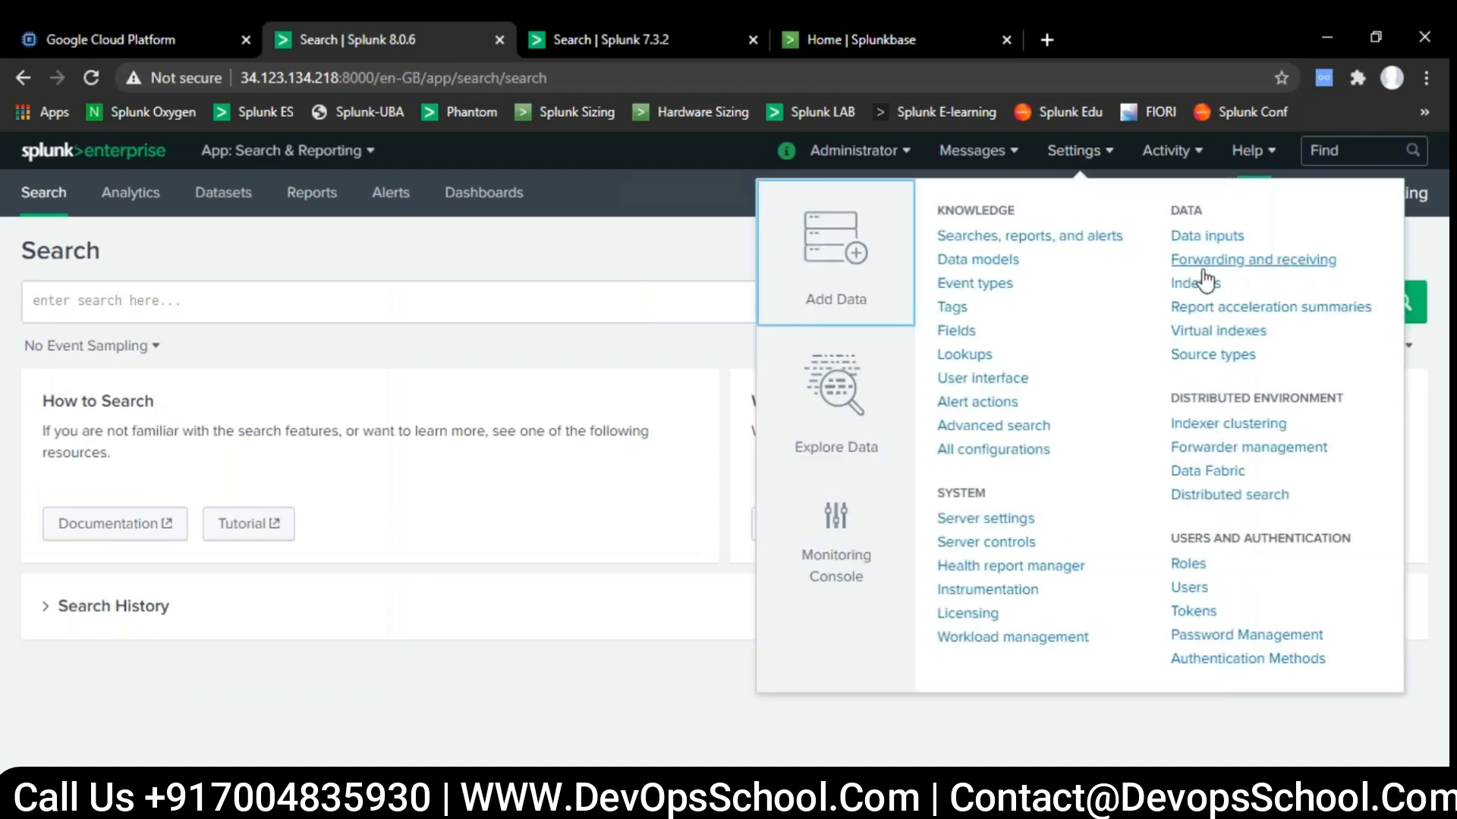
{"action": "left_click", "coordinate": [852, 293]}
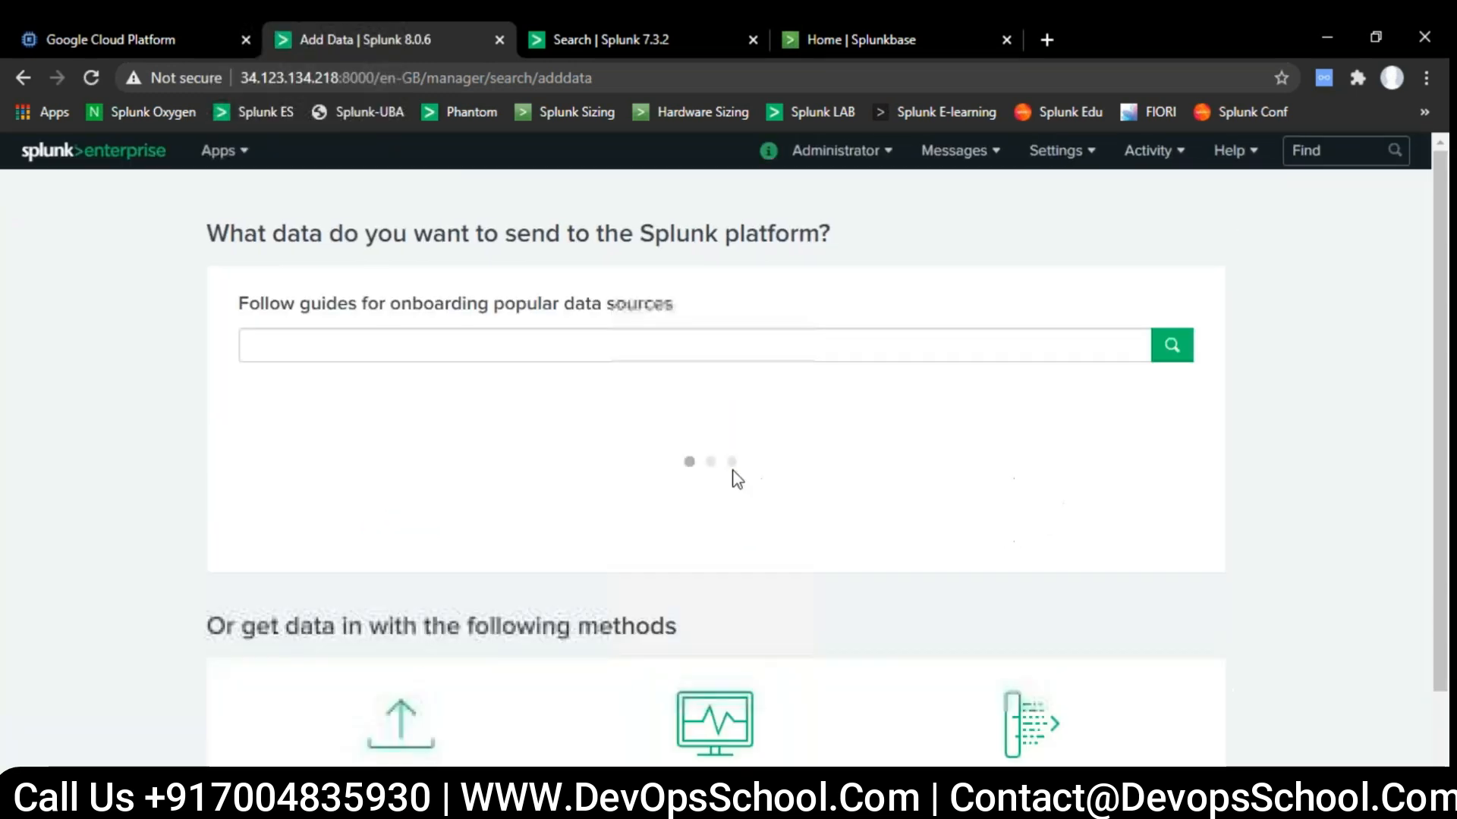
{"action": "scroll", "coordinate": [896, 617], "scroll_direction": "down", "scroll_amount": 3}
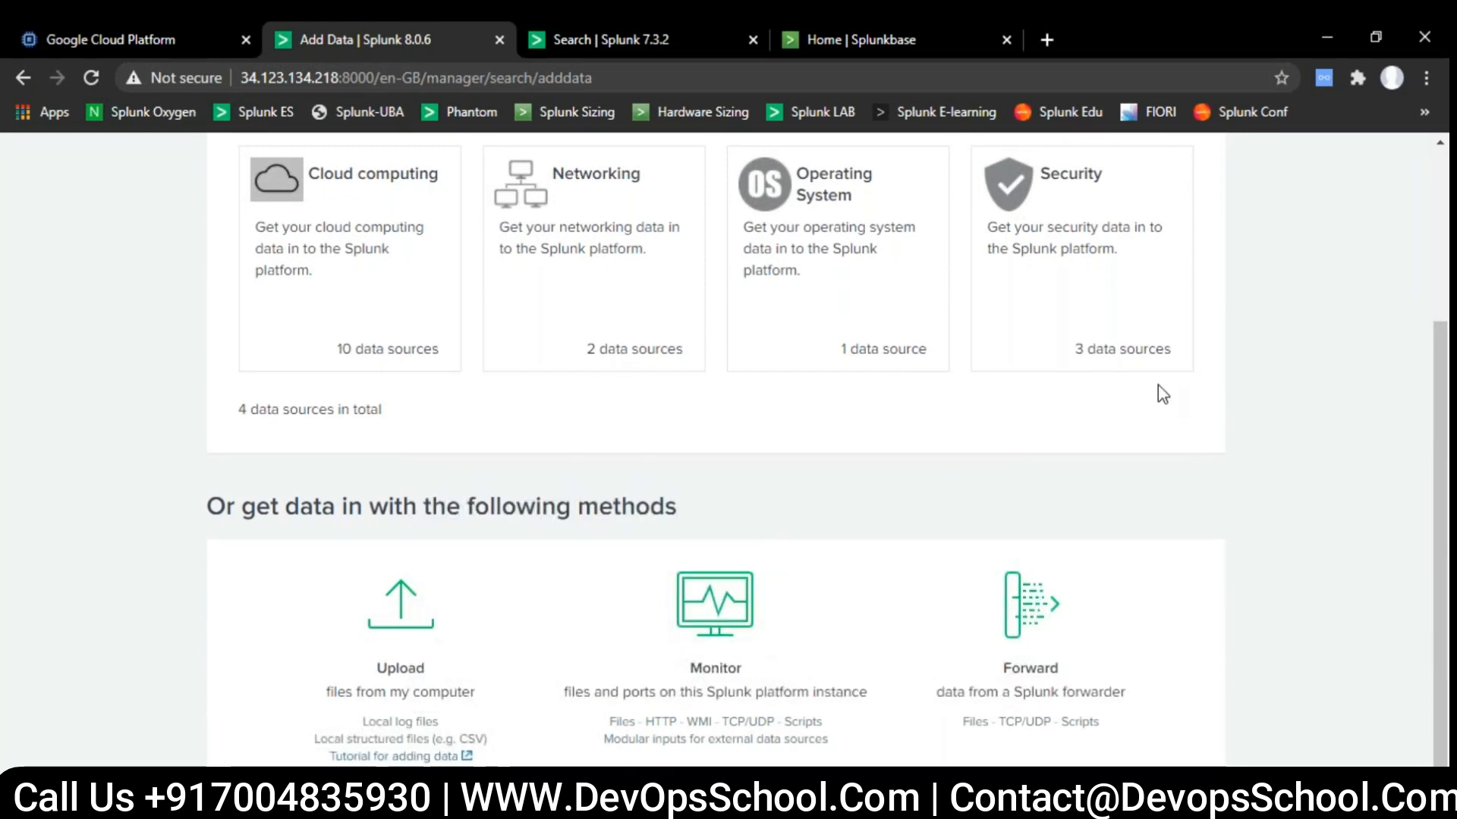
{"action": "left_click", "coordinate": [398, 634]}
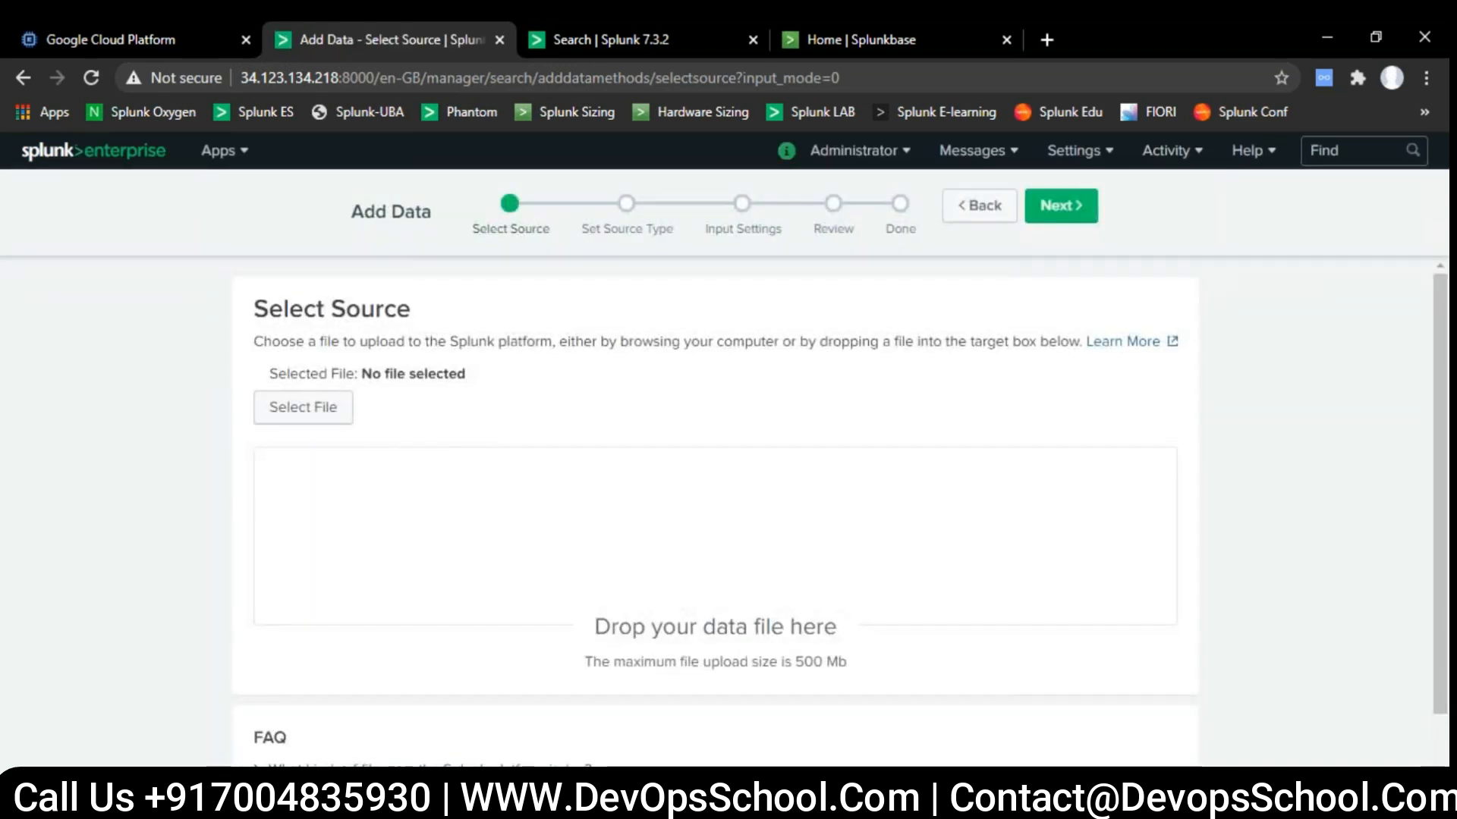
{"action": "left_click", "coordinate": [307, 407]}
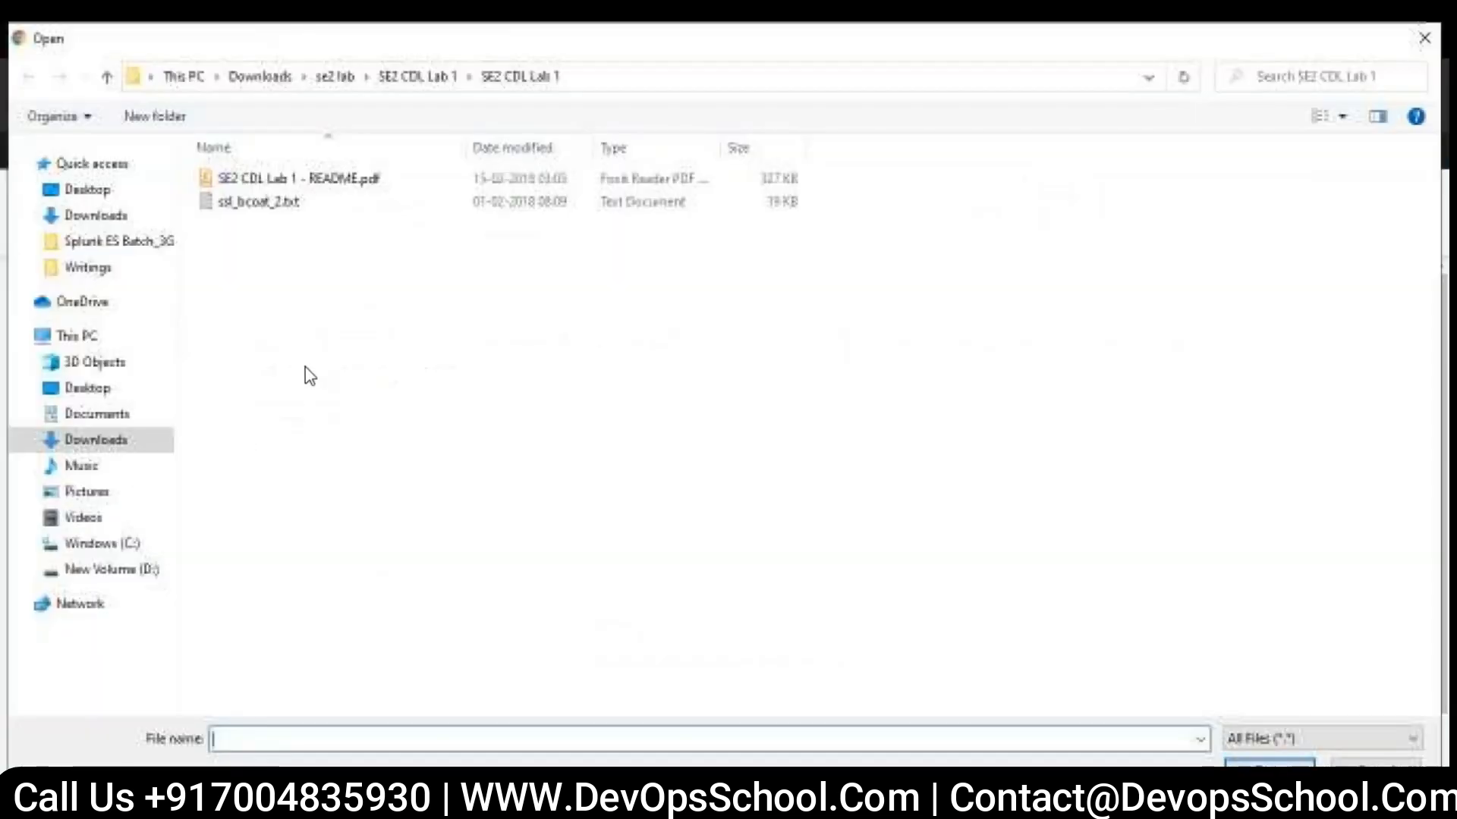
- Select greendot_f5asm.txt from the SE2 CDL Lab 2 folder as the upload source and continue to the source type settings
{"action": "left_click", "coordinate": [307, 296]}
{"action": "key", "text": "BackSpace"}
{"action": "key", "text": "BackSpace"}
{"action": "key", "text": "Down"}
{"action": "key", "text": "Return"}
{"action": "key", "text": "Down"}
{"action": "key", "text": "Return"}
{"action": "key", "text": "Down"}
{"action": "key", "text": "Up"}
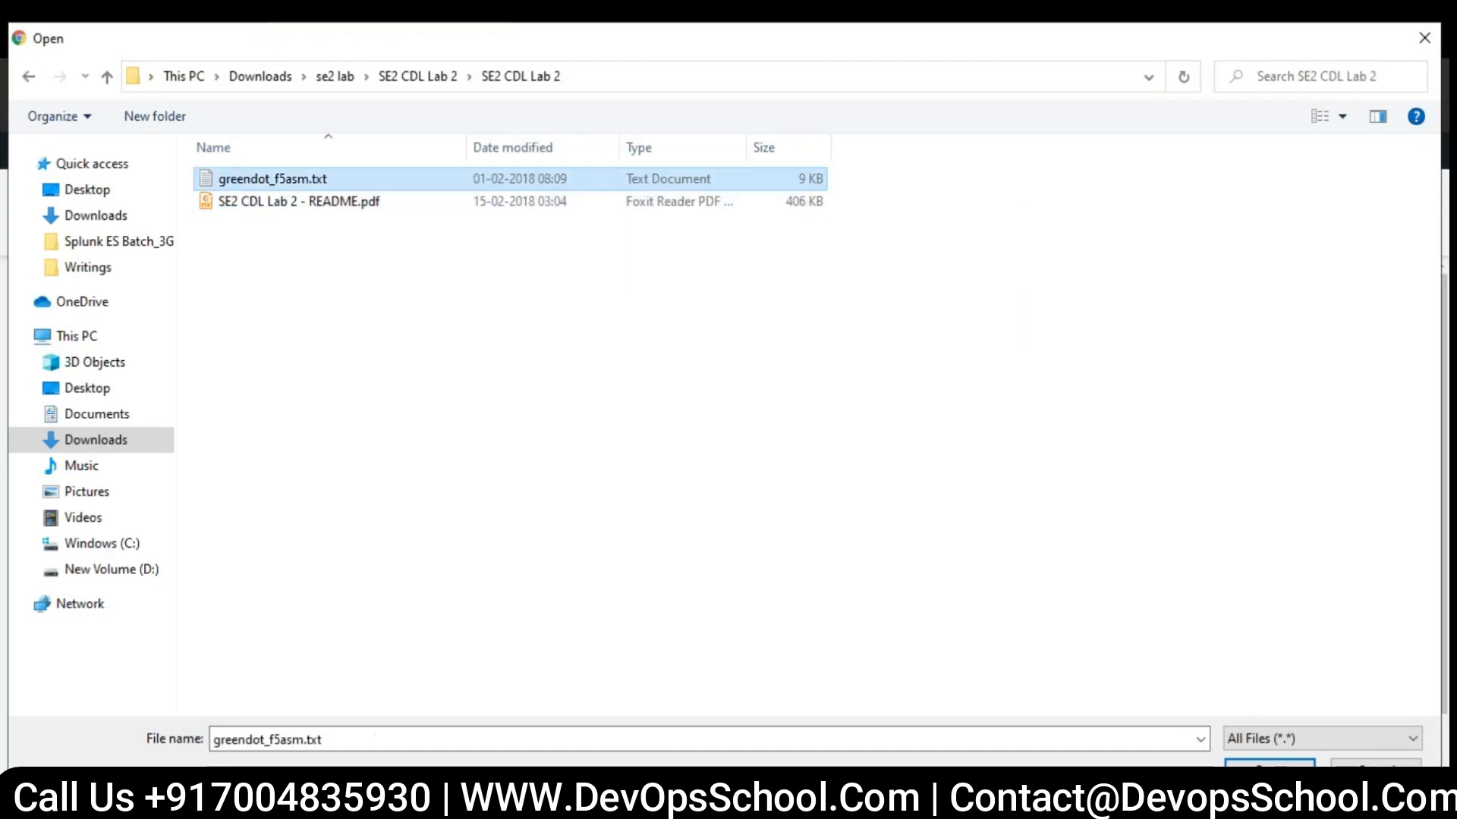
{"action": "key", "text": "Return"}
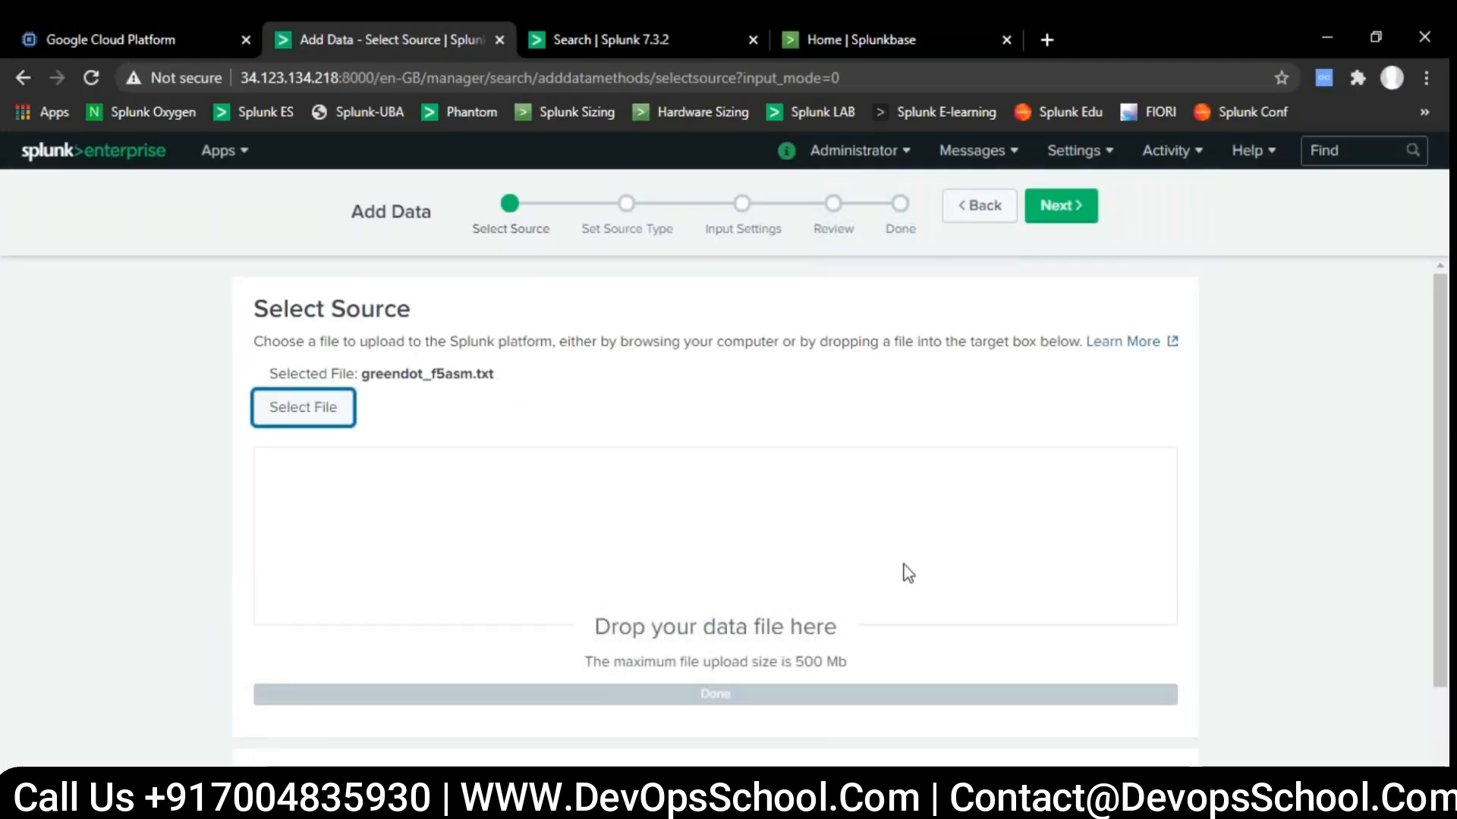
{"action": "left_click_drag", "start_coordinate": [610, 664], "coordinate": [859, 668]}
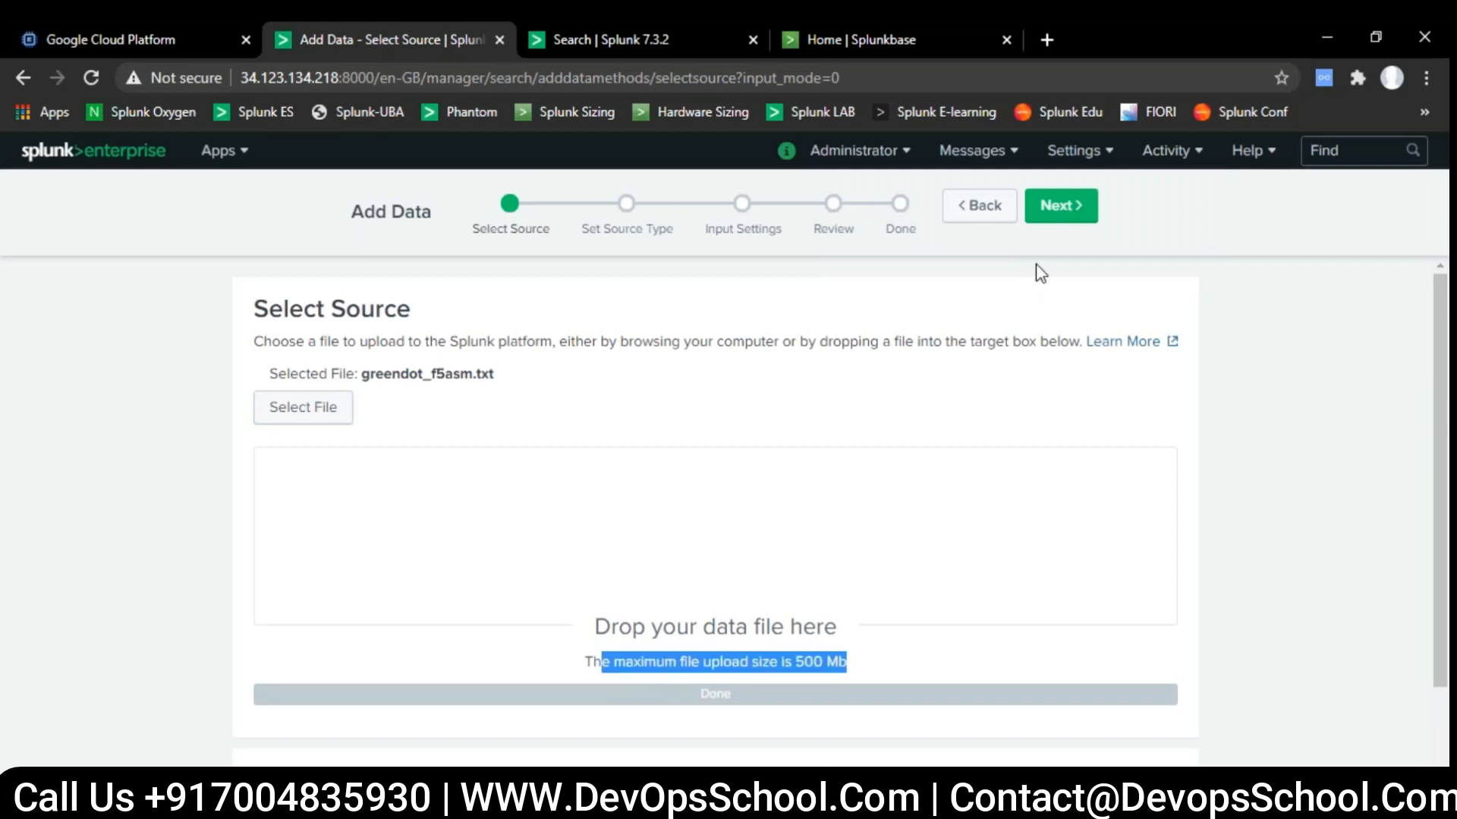
{"action": "left_click", "coordinate": [1080, 220]}
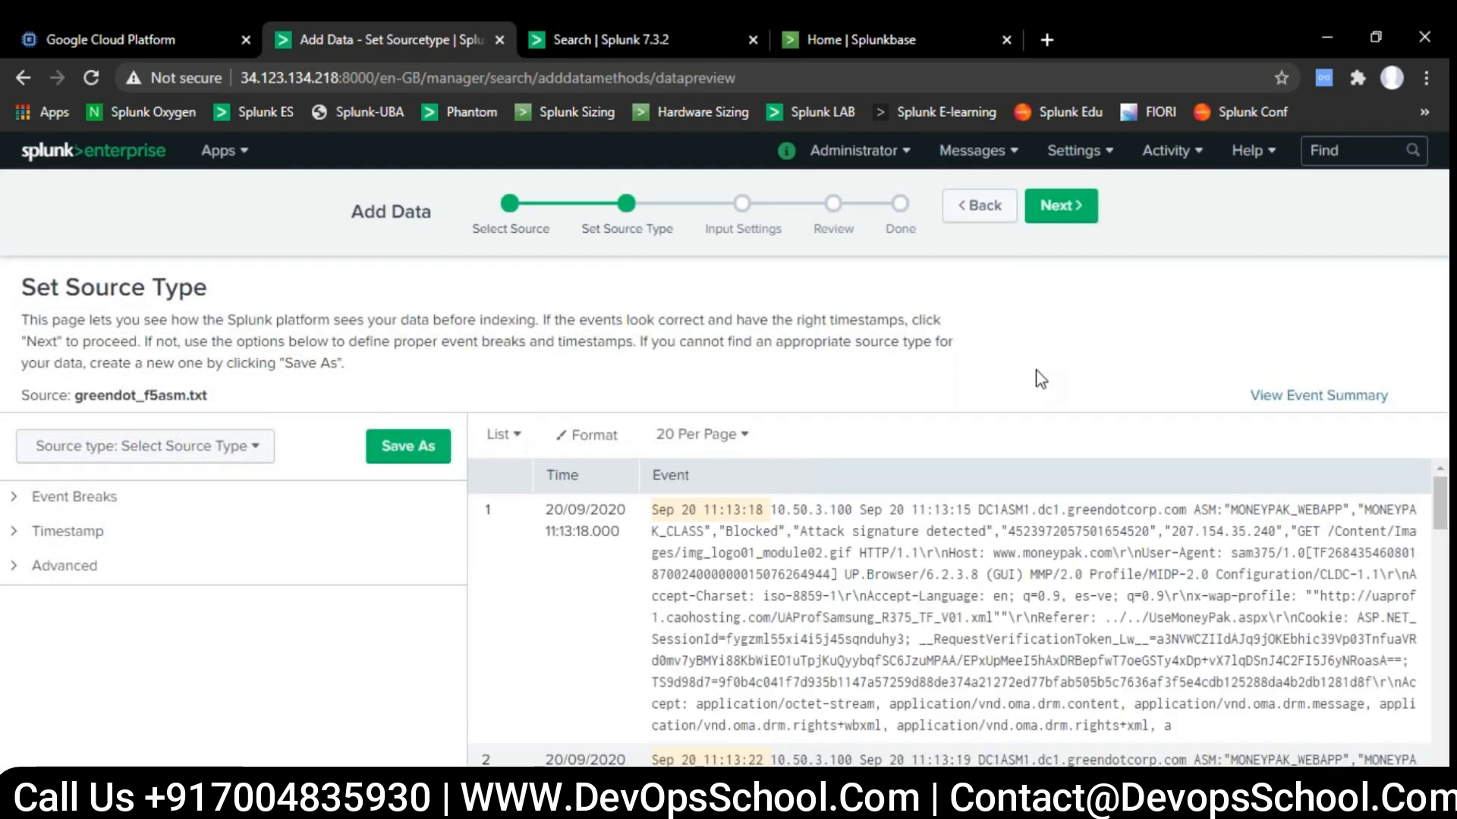
- Preview the greendot_f5asm.txt events and save a new source type named f5 in the Custom category for Search & Reporting
{"action": "scroll", "coordinate": [852, 549], "scroll_direction": "down", "scroll_amount": 4}
{"action": "scroll", "coordinate": [852, 548], "scroll_direction": "up", "scroll_amount": 4}
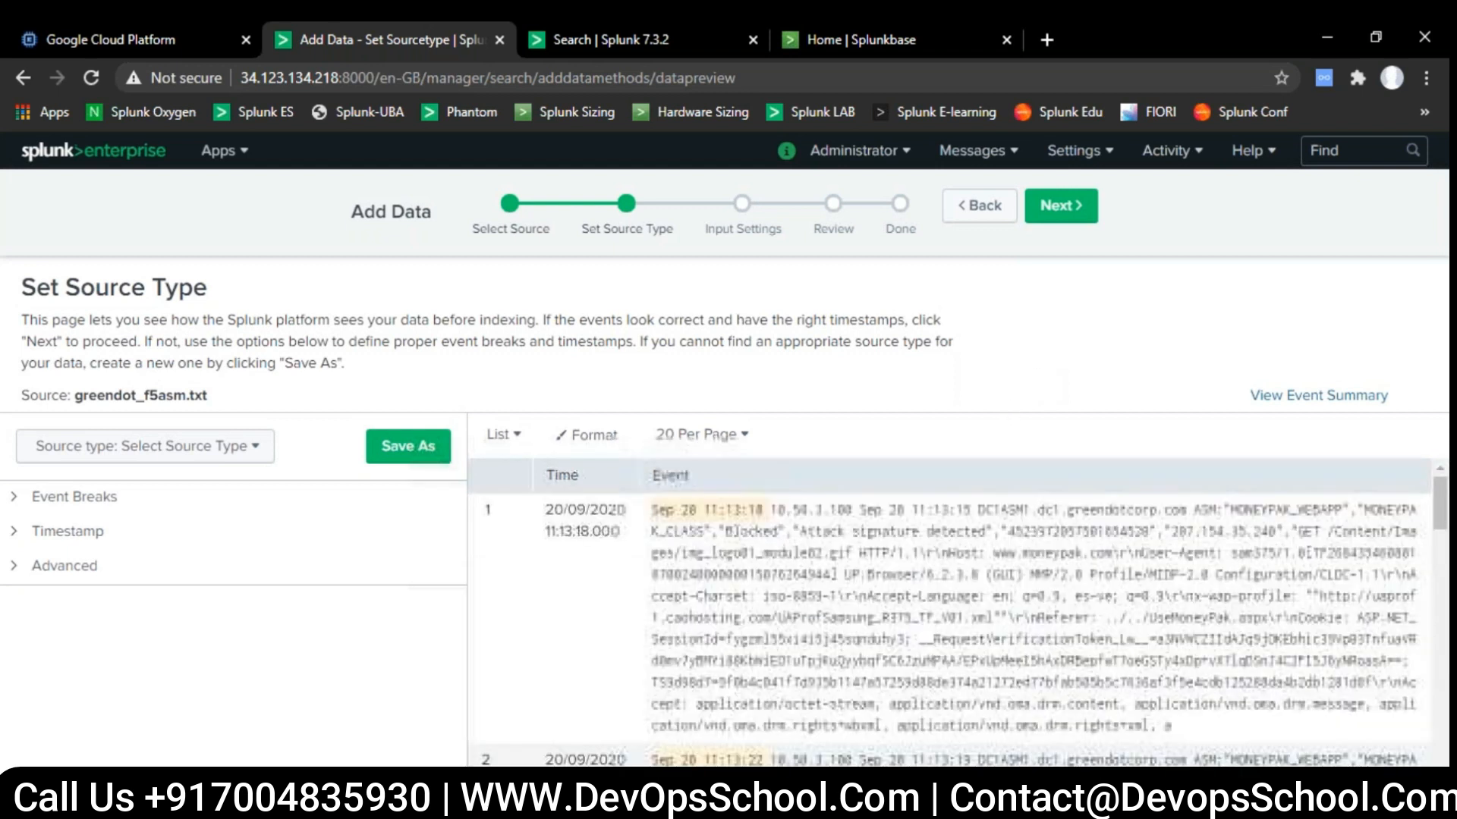
{"action": "left_click", "coordinate": [1076, 213]}
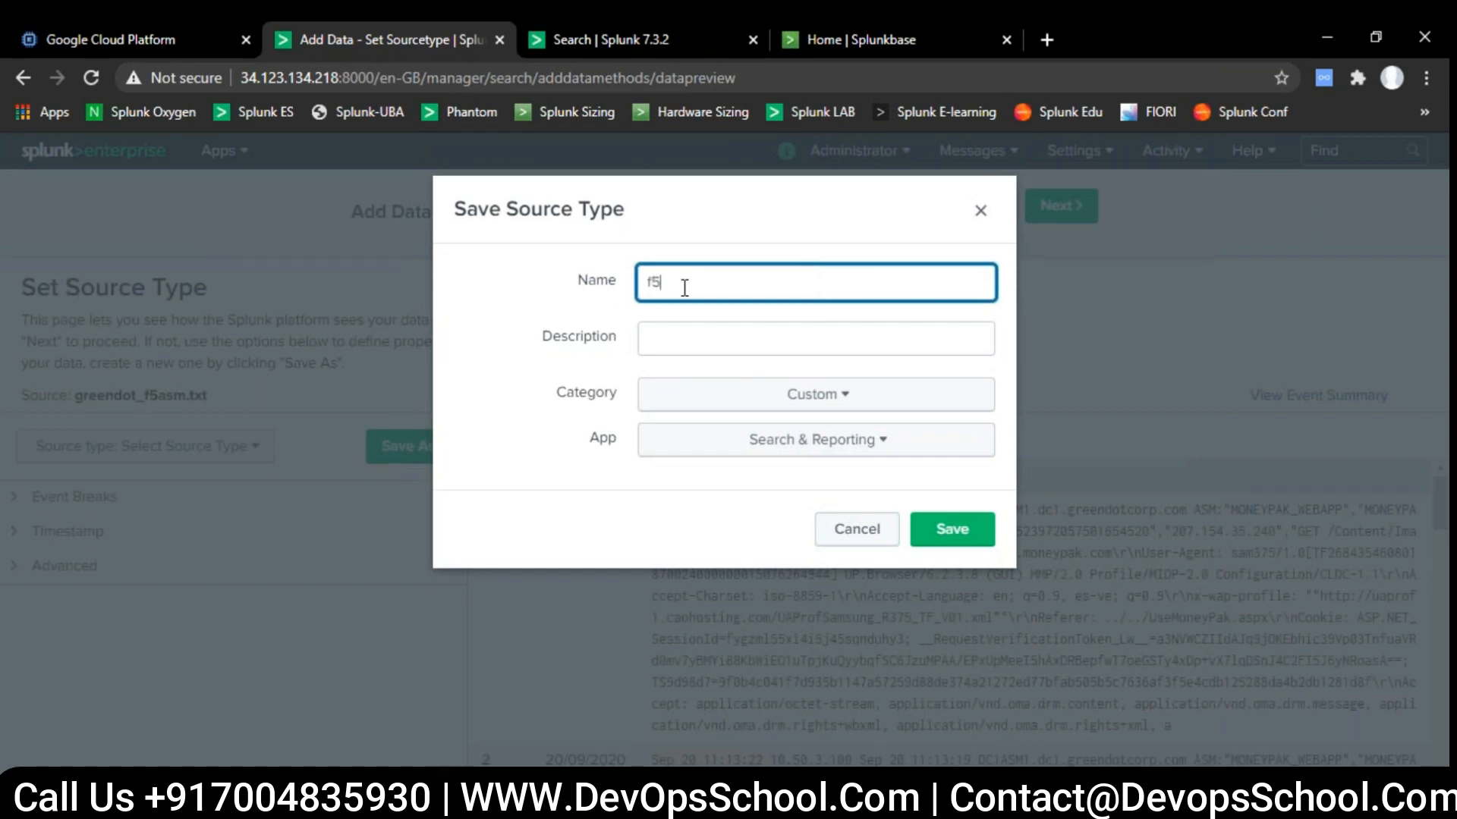
{"action": "left_click", "coordinate": [936, 533]}
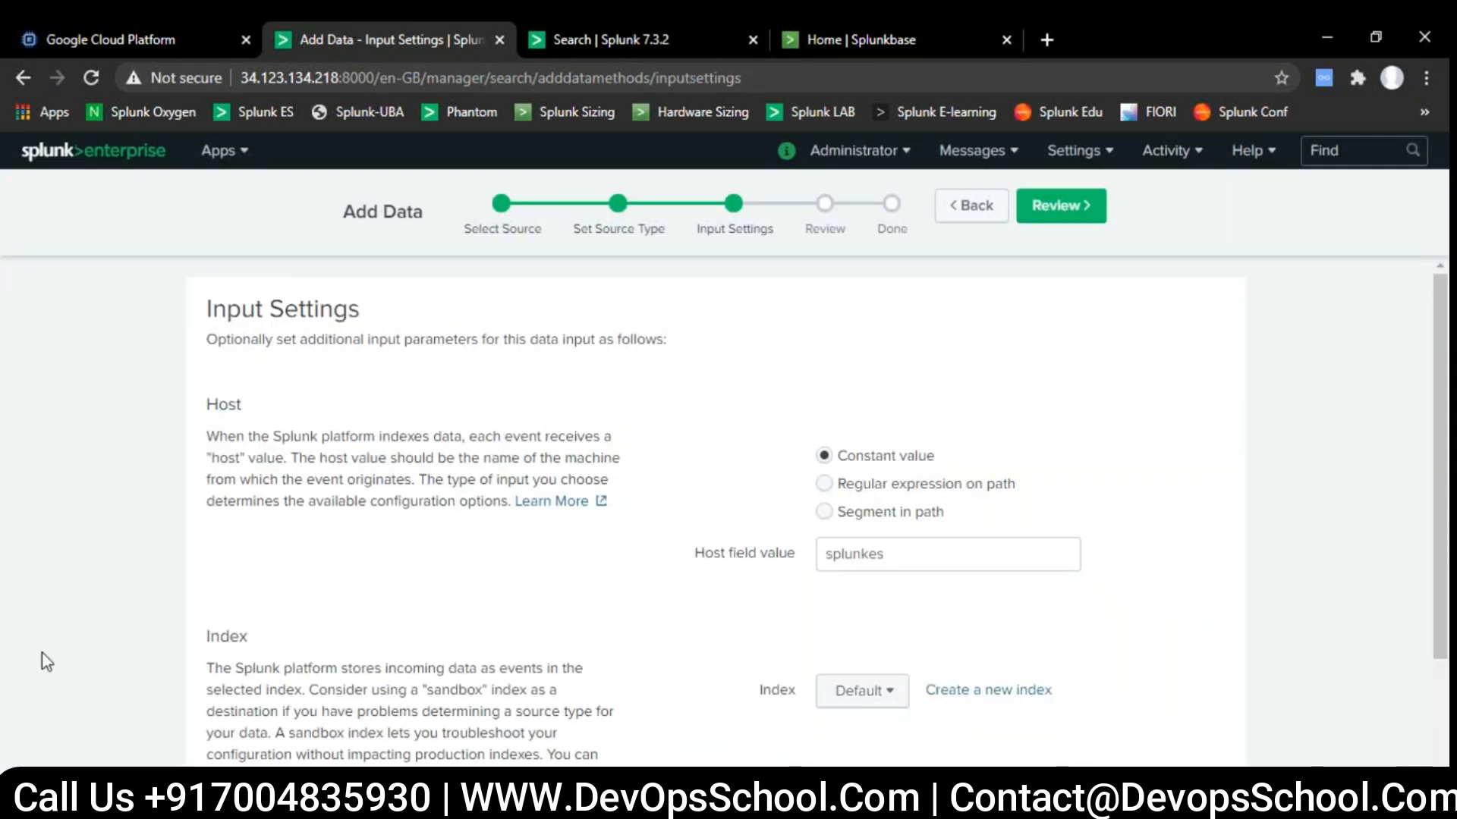
- Check the host field value in the input settings and set the index for the uploaded file to main
{"action": "scroll", "coordinate": [275, 455], "scroll_direction": "down", "scroll_amount": 2}
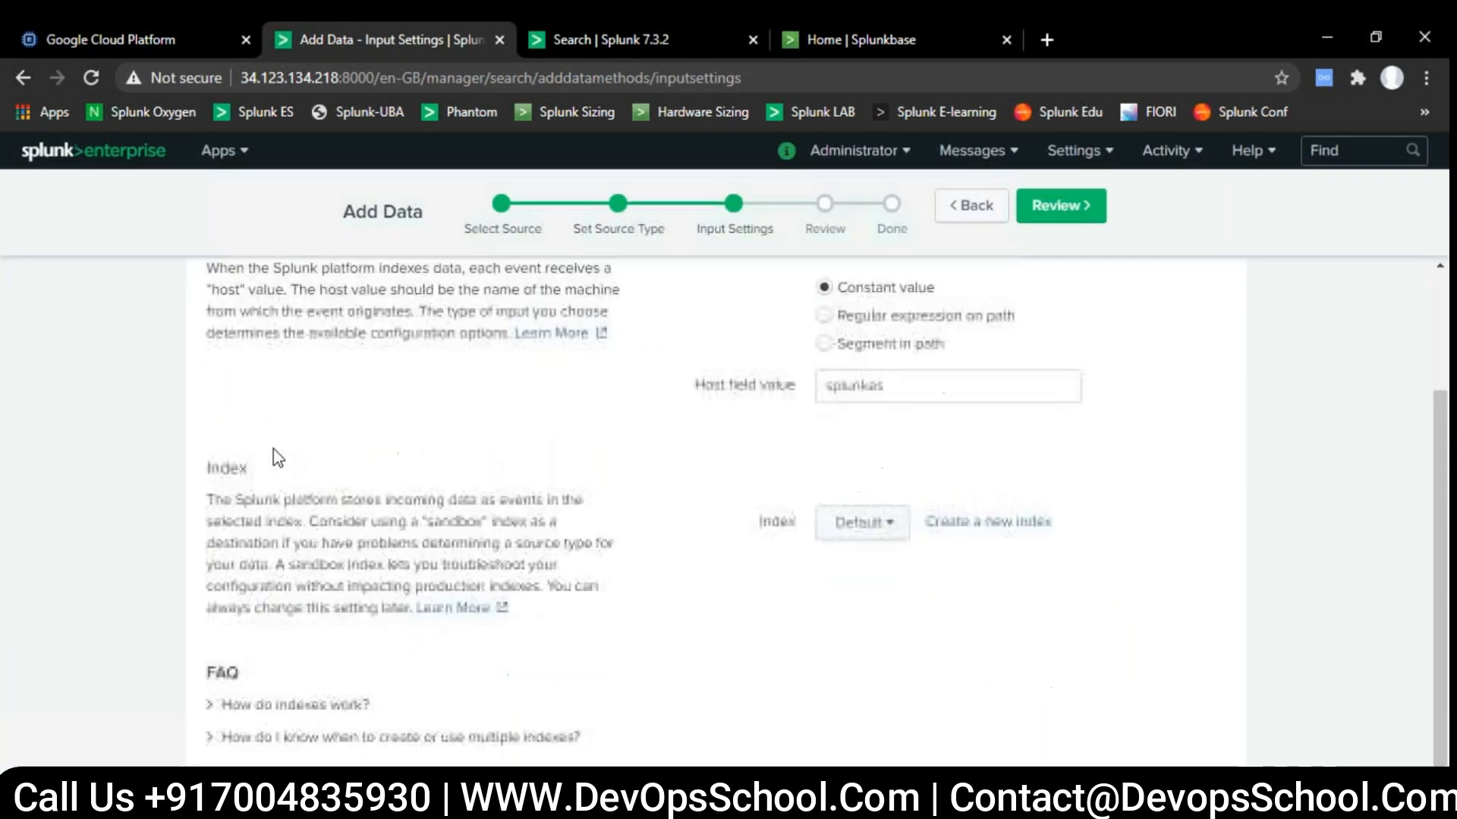
{"action": "left_click_drag", "start_coordinate": [929, 392], "coordinate": [789, 386]}
{"action": "left_click", "coordinate": [789, 385]}
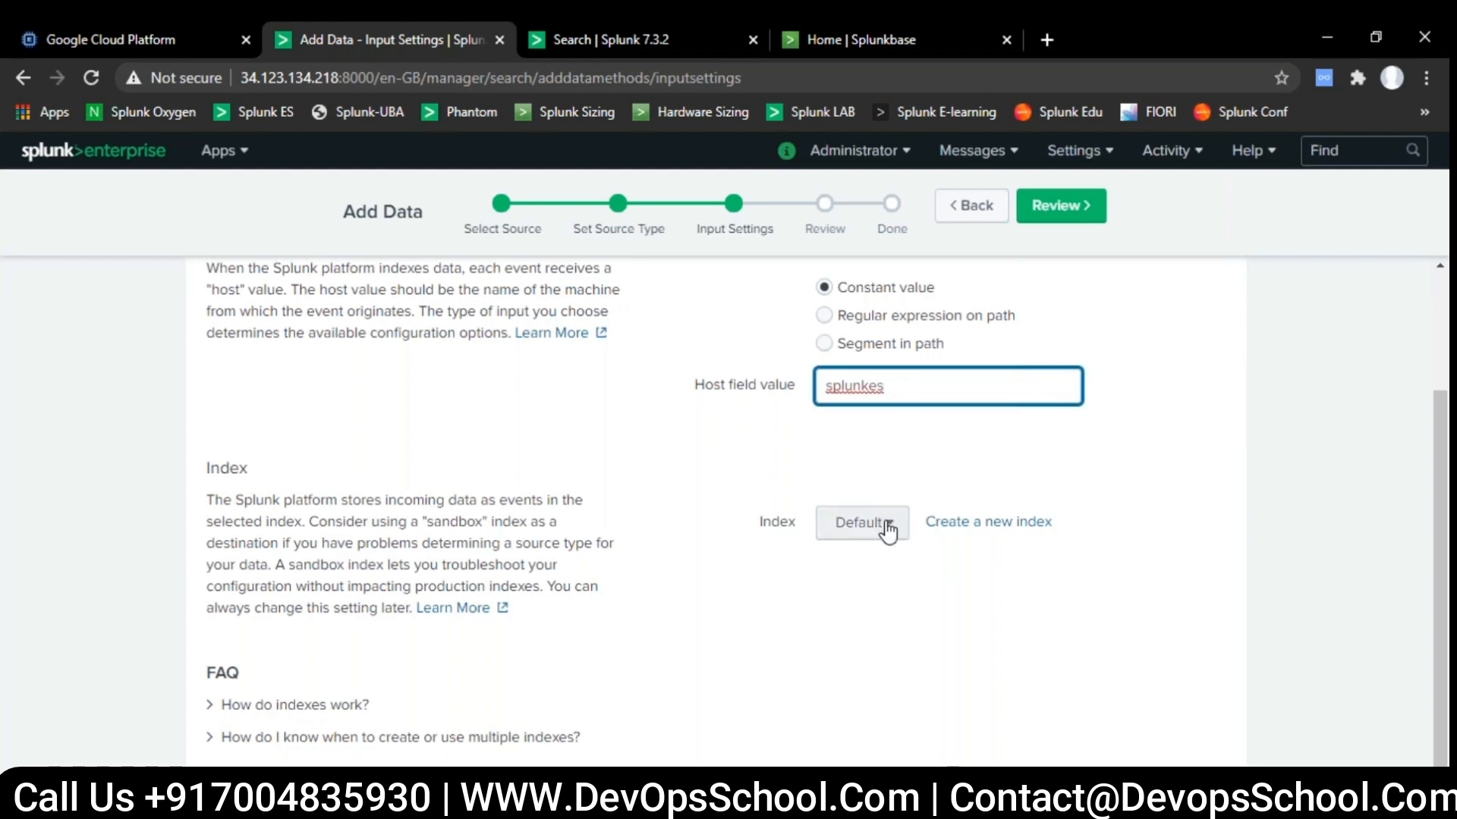
{"action": "left_click", "coordinate": [773, 528]}
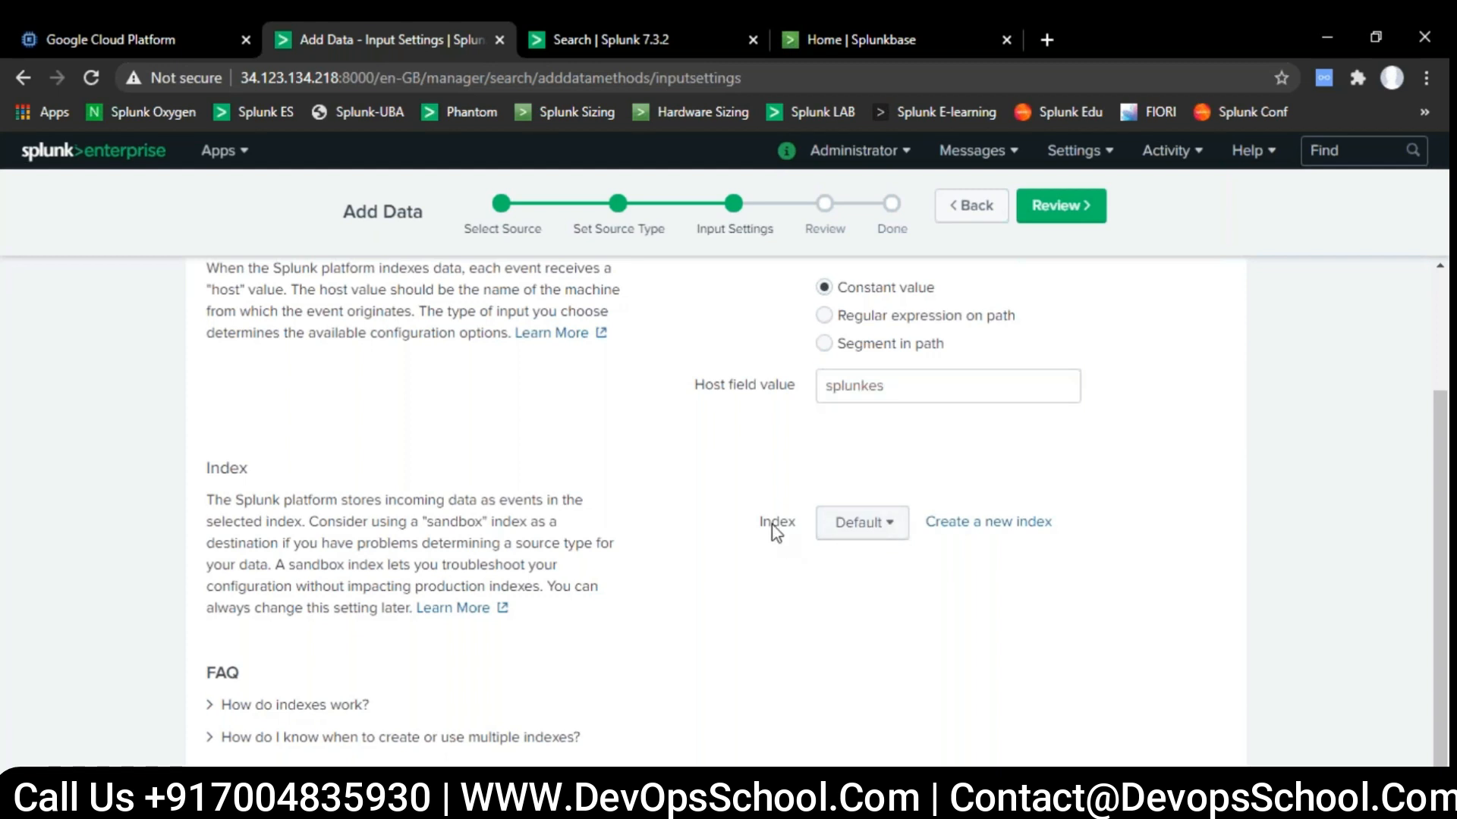
{"action": "left_click", "coordinate": [874, 533]}
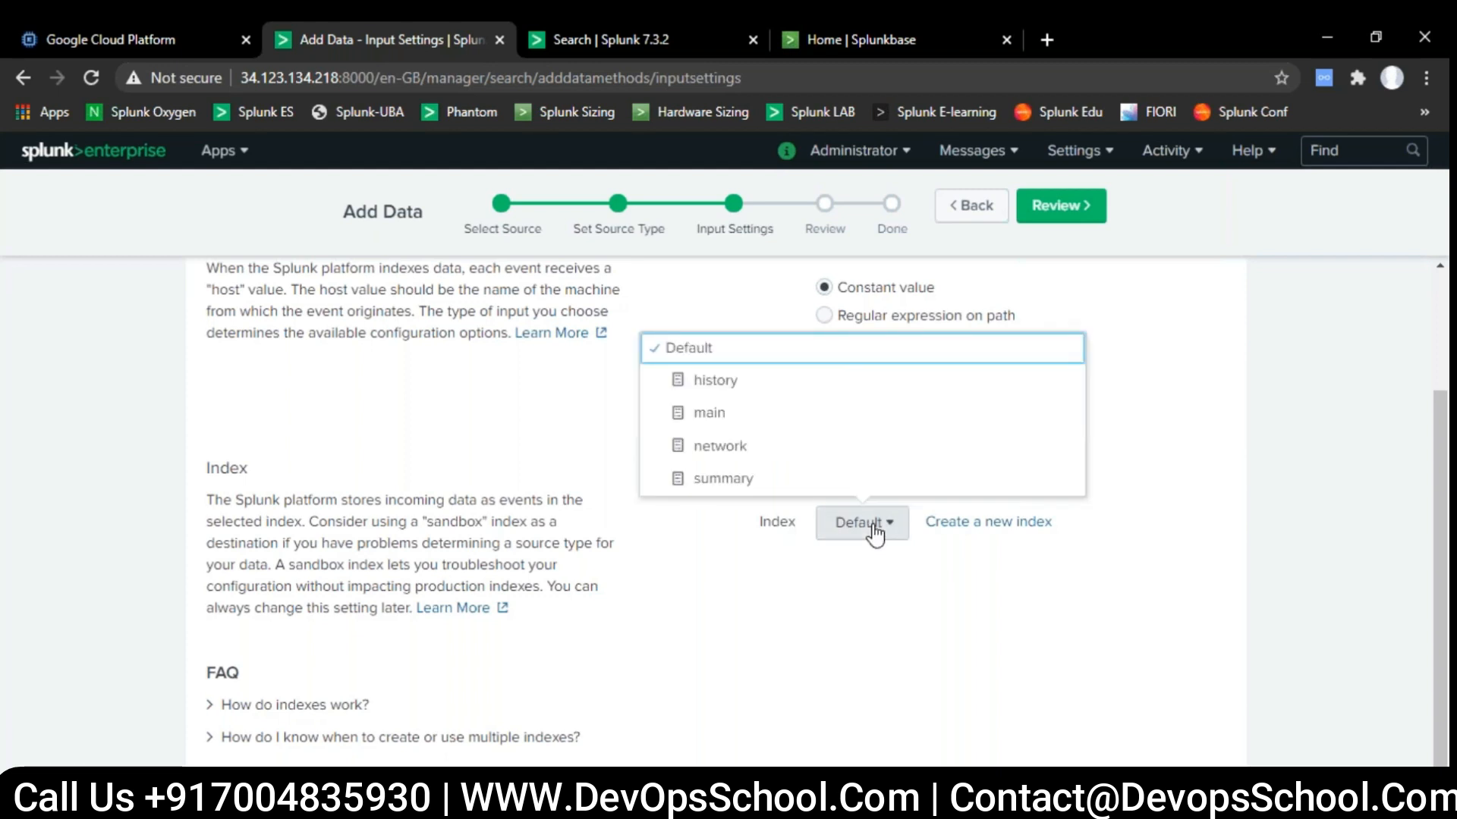
{"action": "left_click", "coordinate": [731, 414]}
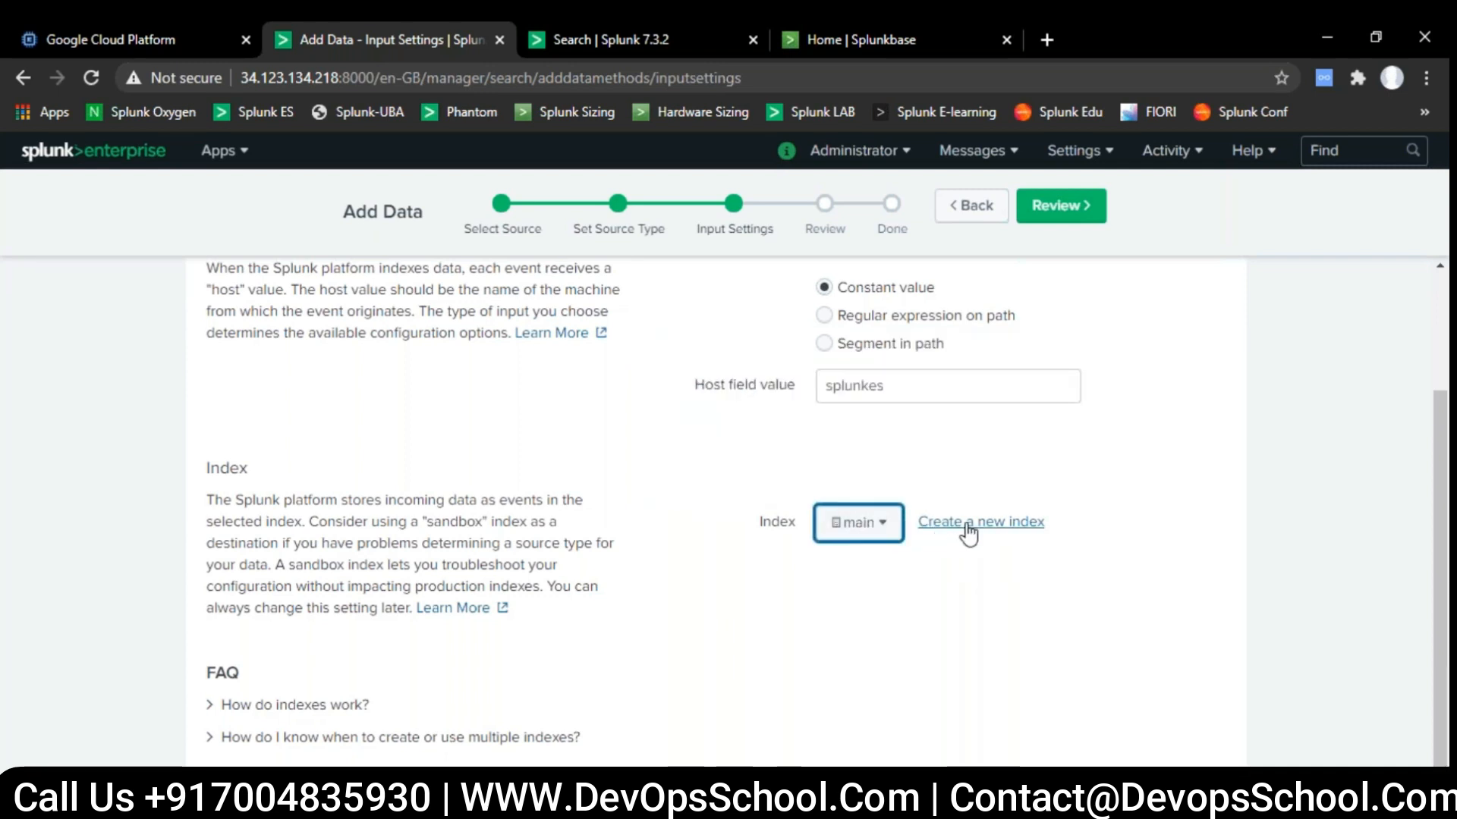
- Create a new events index named security and use it for the uploaded file
{"action": "left_click", "coordinate": [1020, 531]}
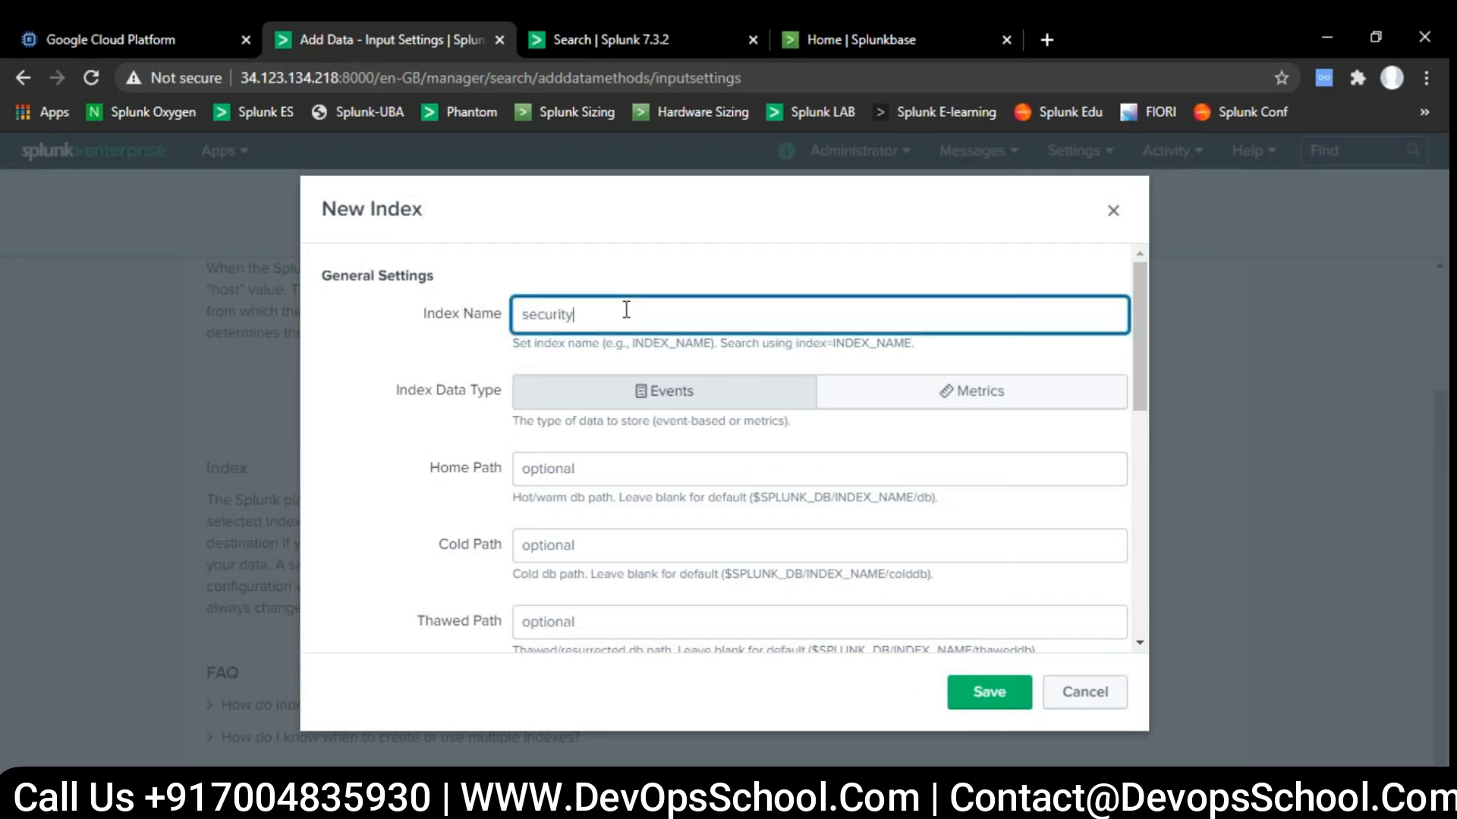
{"action": "left_click", "coordinate": [992, 699]}
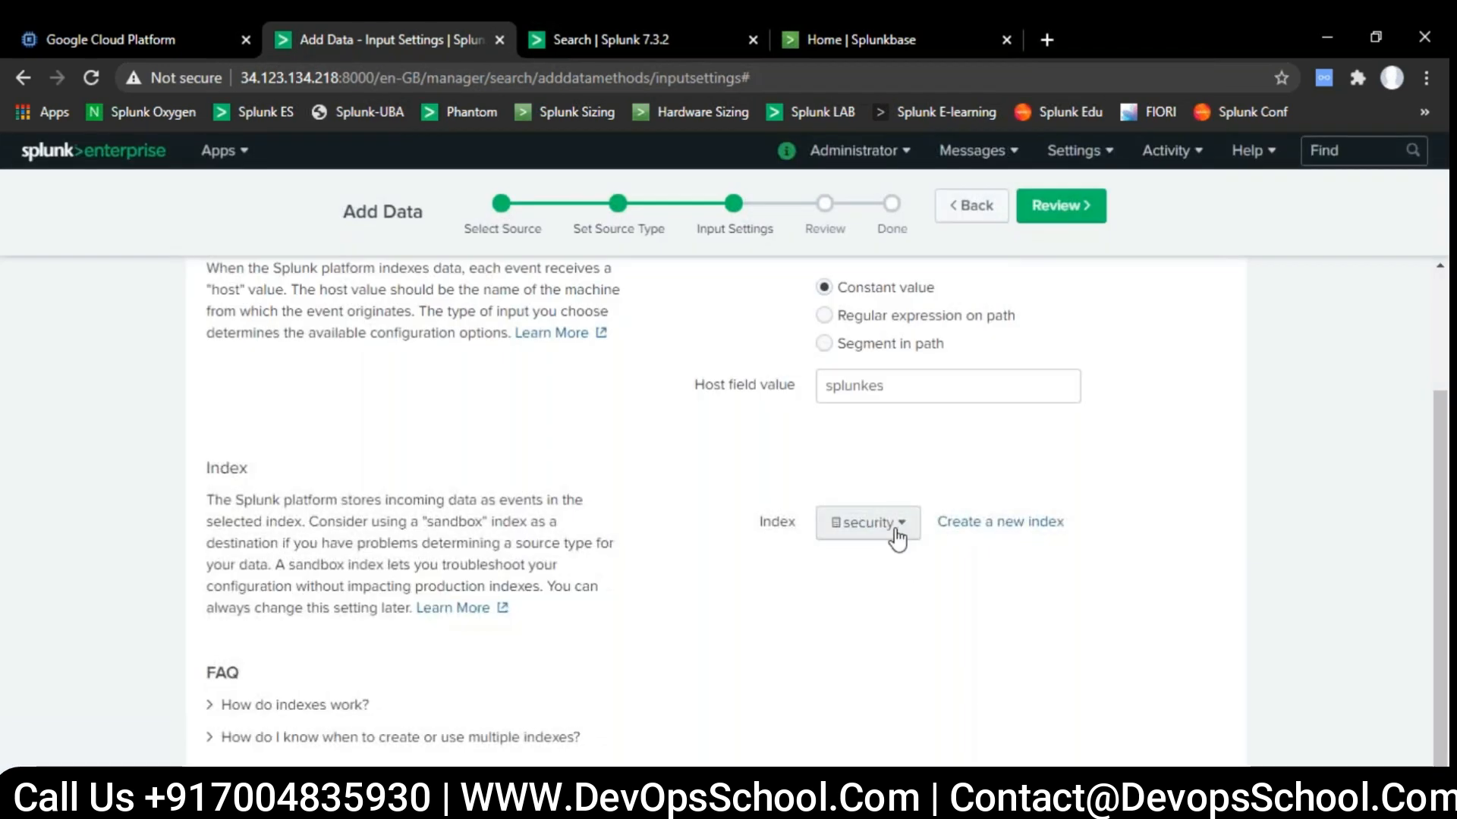
{"action": "left_click", "coordinate": [898, 535]}
{"action": "left_click", "coordinate": [897, 535]}
- Review and submit the greendot_f5asm.txt upload, and start searching the uploaded events
{"action": "left_click", "coordinate": [1063, 218]}
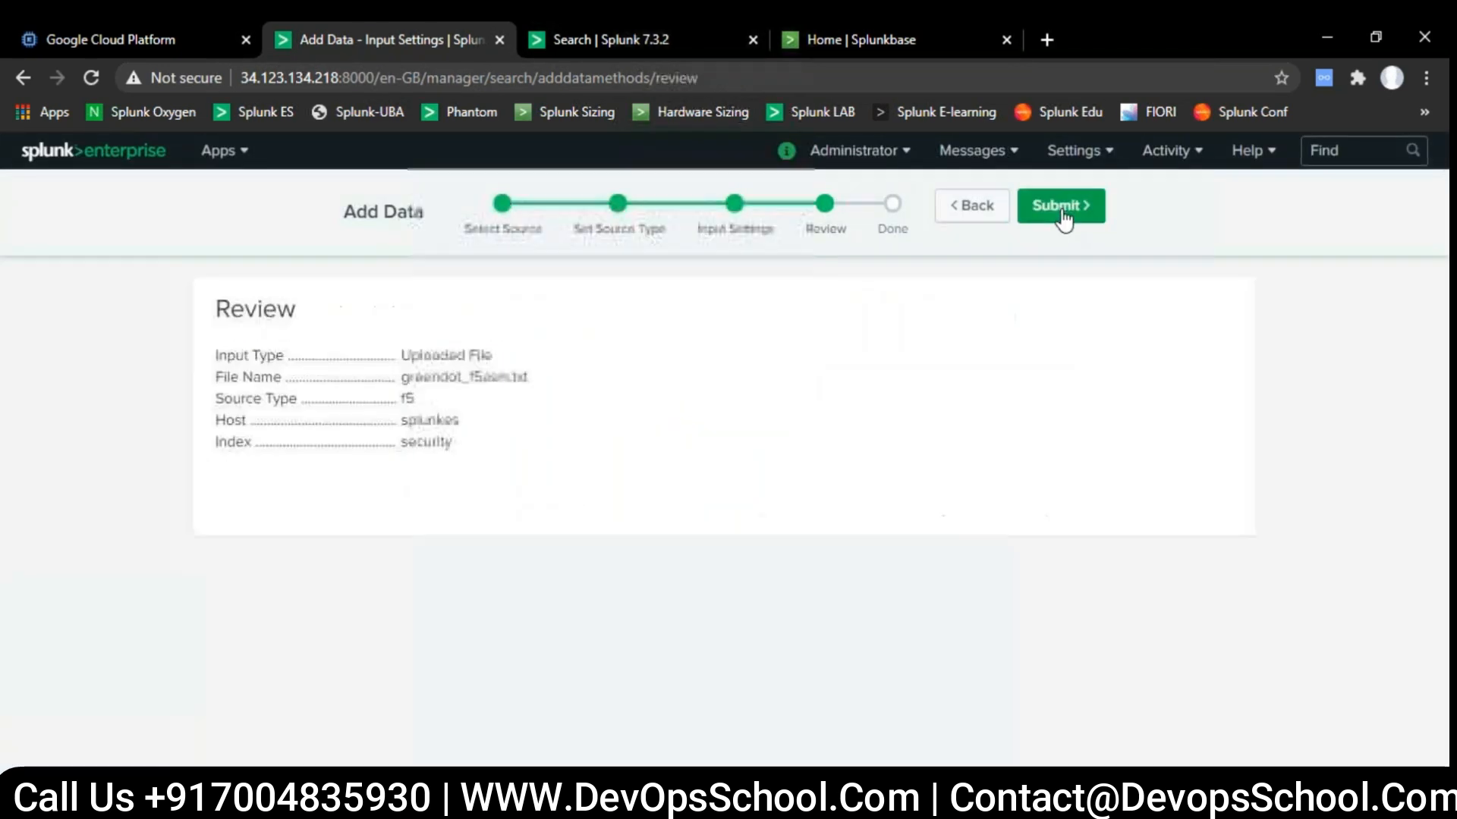
{"action": "left_click", "coordinate": [1063, 215]}
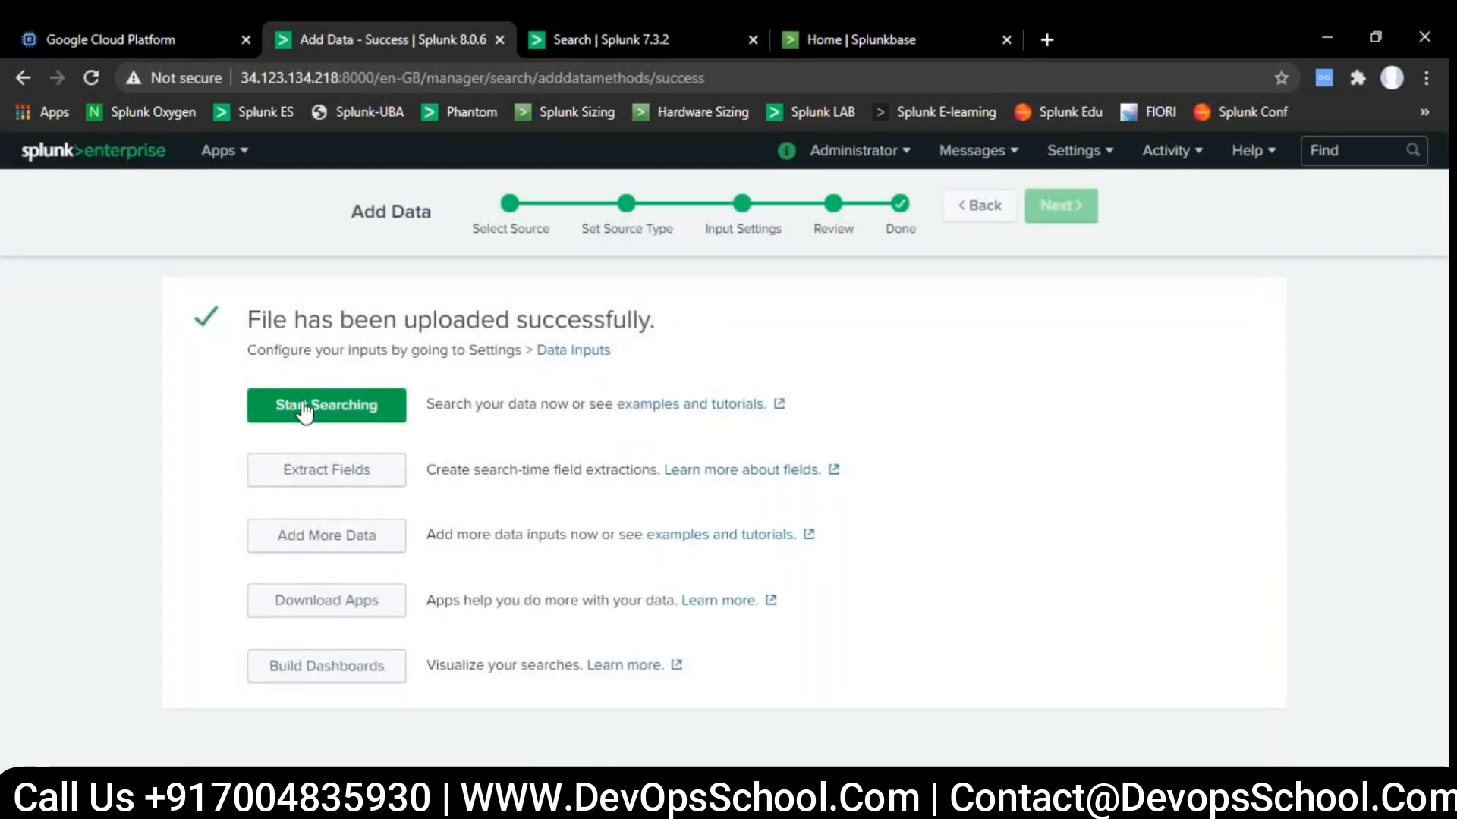
{"action": "left_click", "coordinate": [369, 415]}
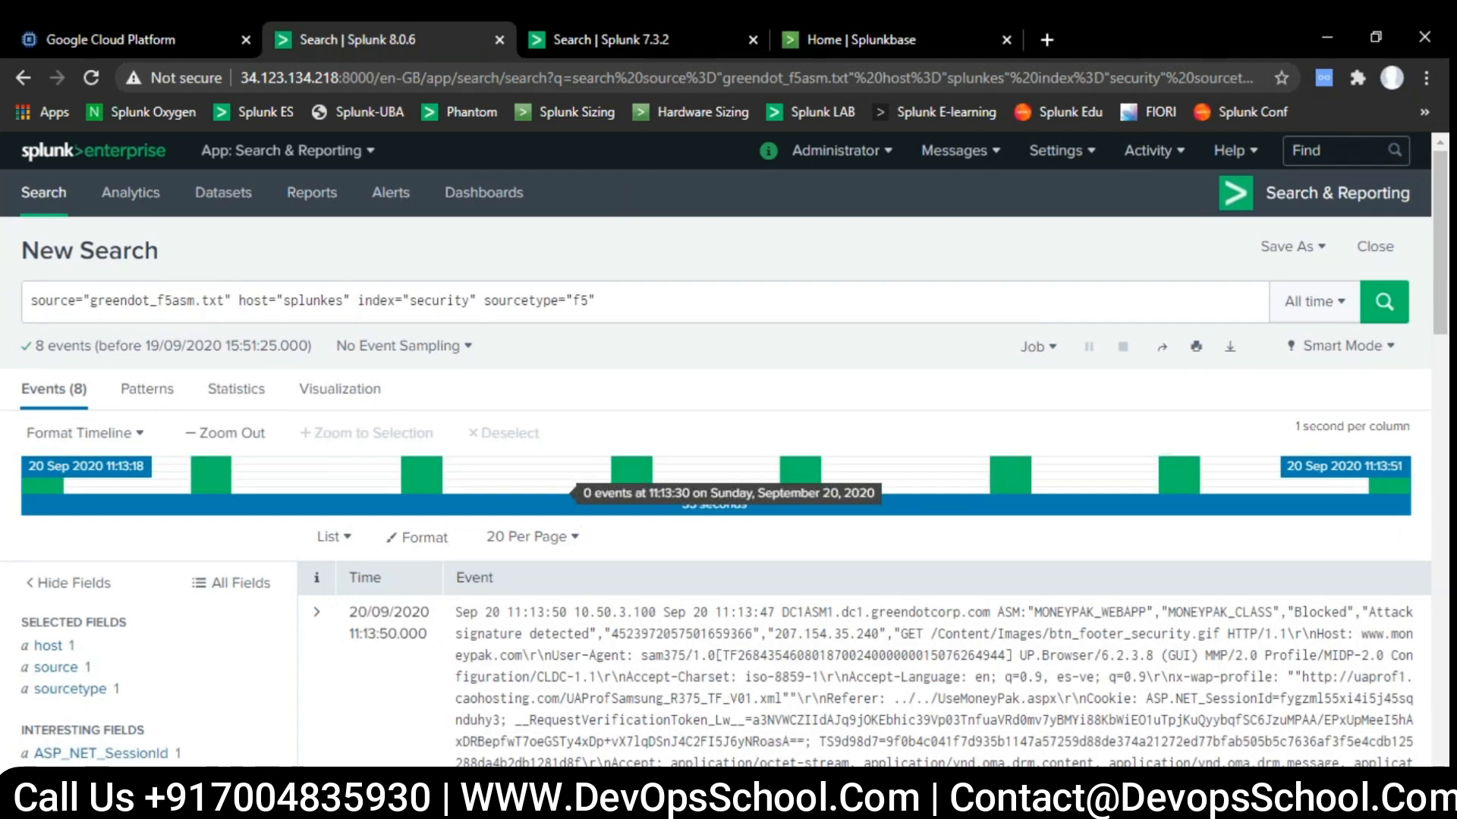
{"action": "scroll", "coordinate": [544, 469], "scroll_direction": "down", "scroll_amount": 3}
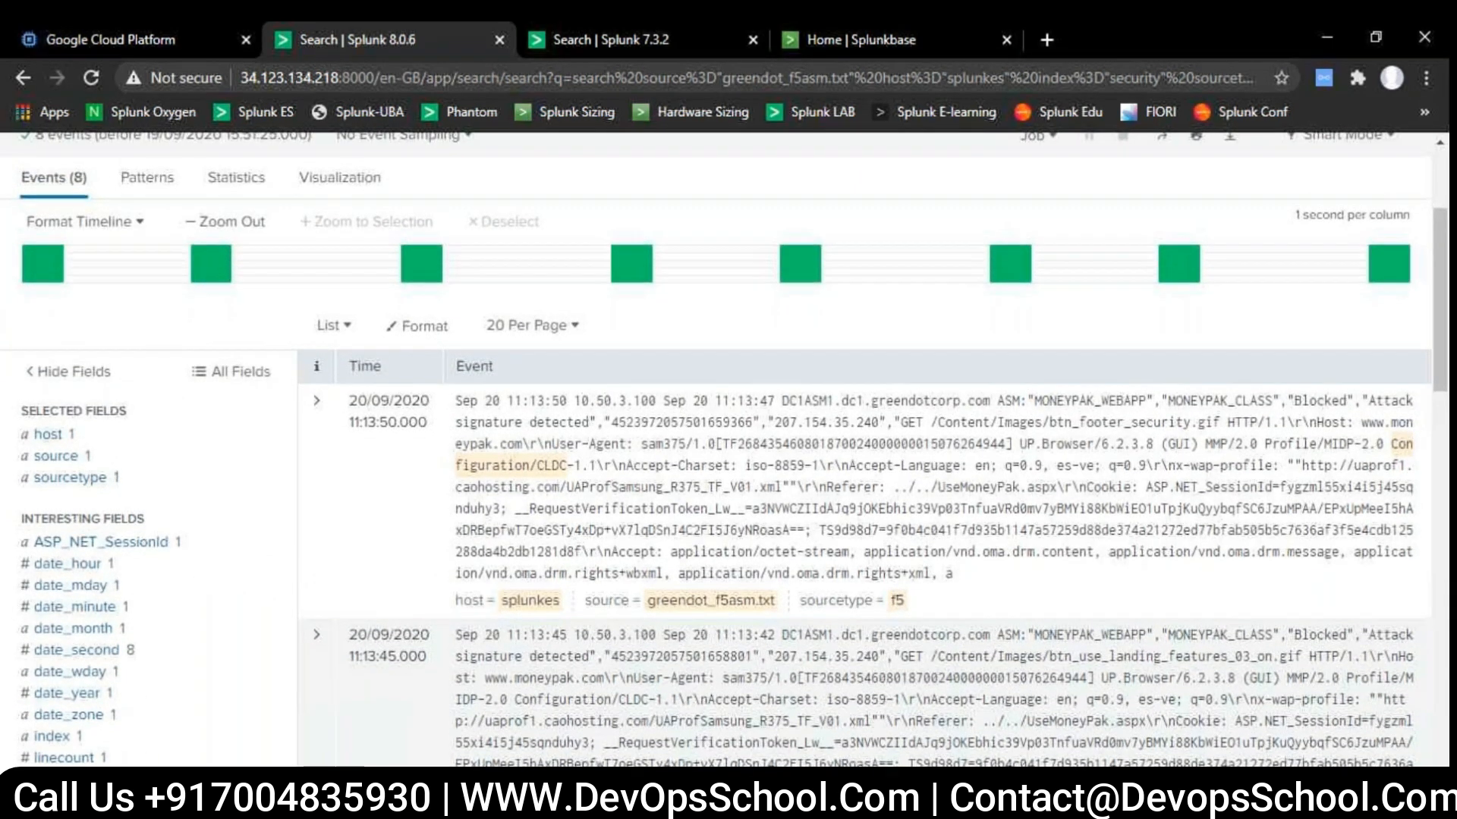
{"action": "scroll", "coordinate": [548, 465], "scroll_direction": "up", "scroll_amount": 2}
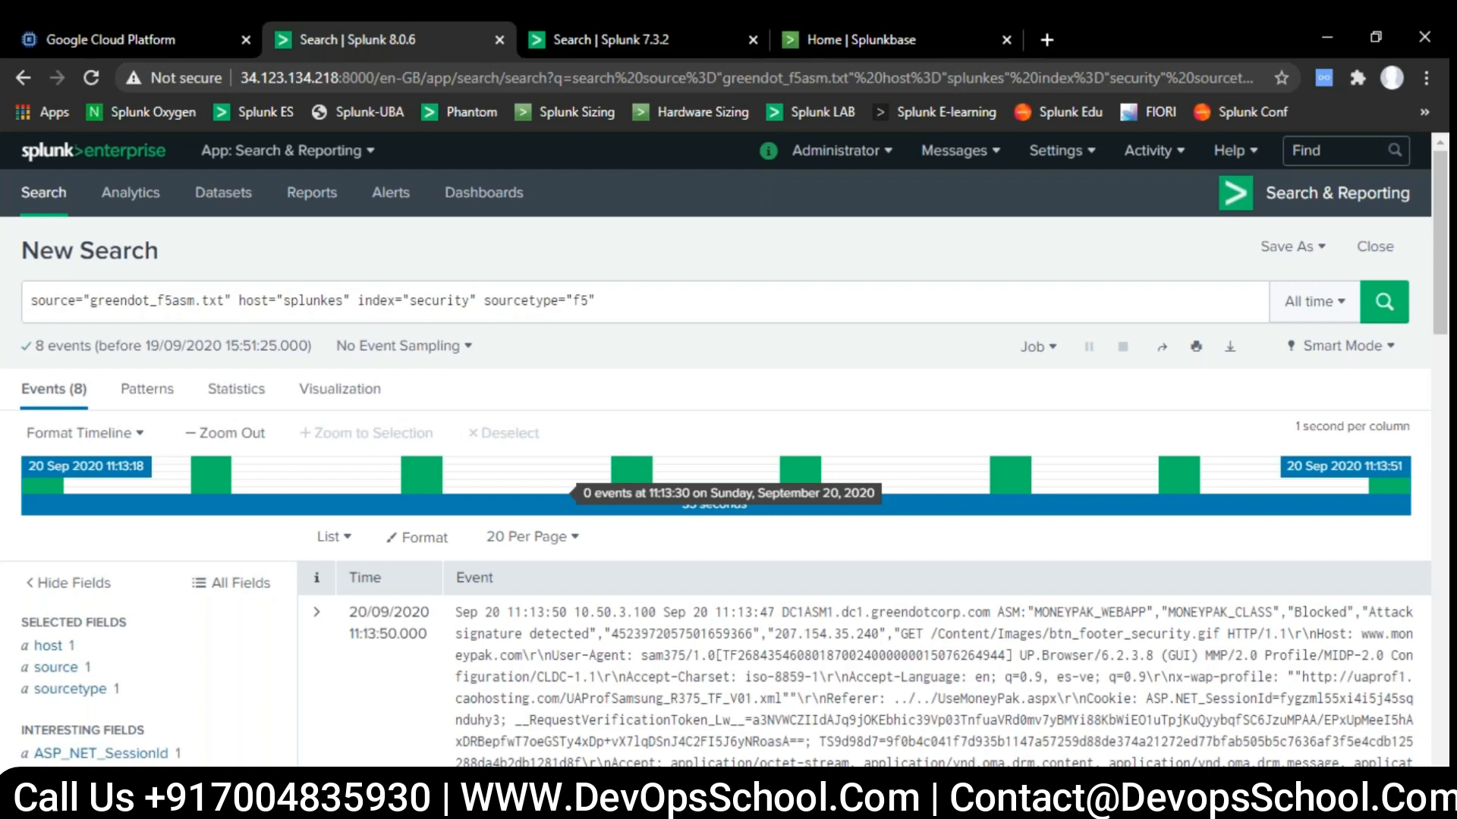
- Open the Add Data page to set up another data input
{"action": "left_click", "coordinate": [1056, 150]}
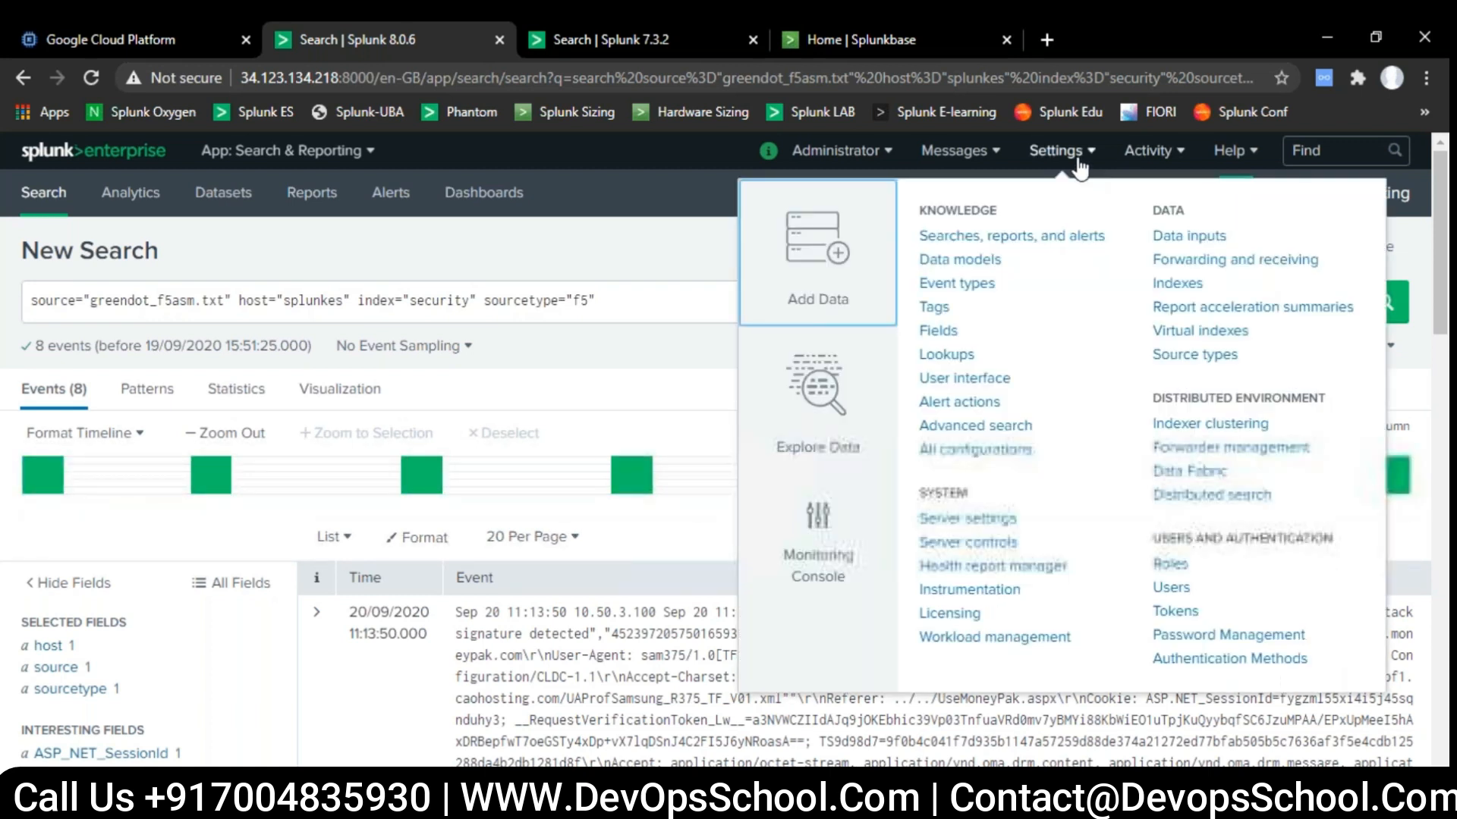
{"action": "left_click", "coordinate": [826, 265]}
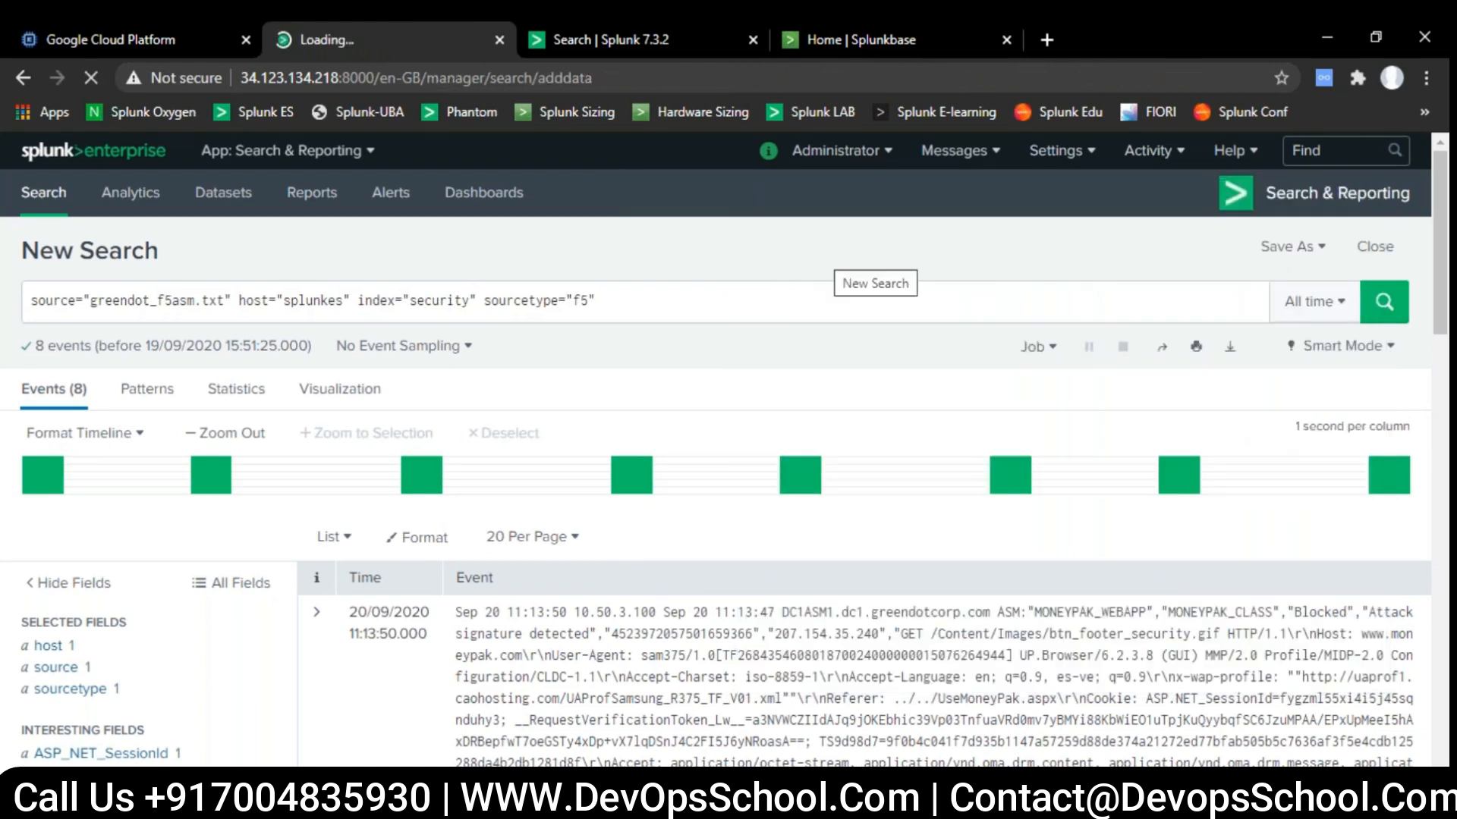
- Switch to Notepad and replace the existing notes with "firewall> syslog > ip splunk , 514 udp"
{"action": "key", "text": "alt+Tab"}
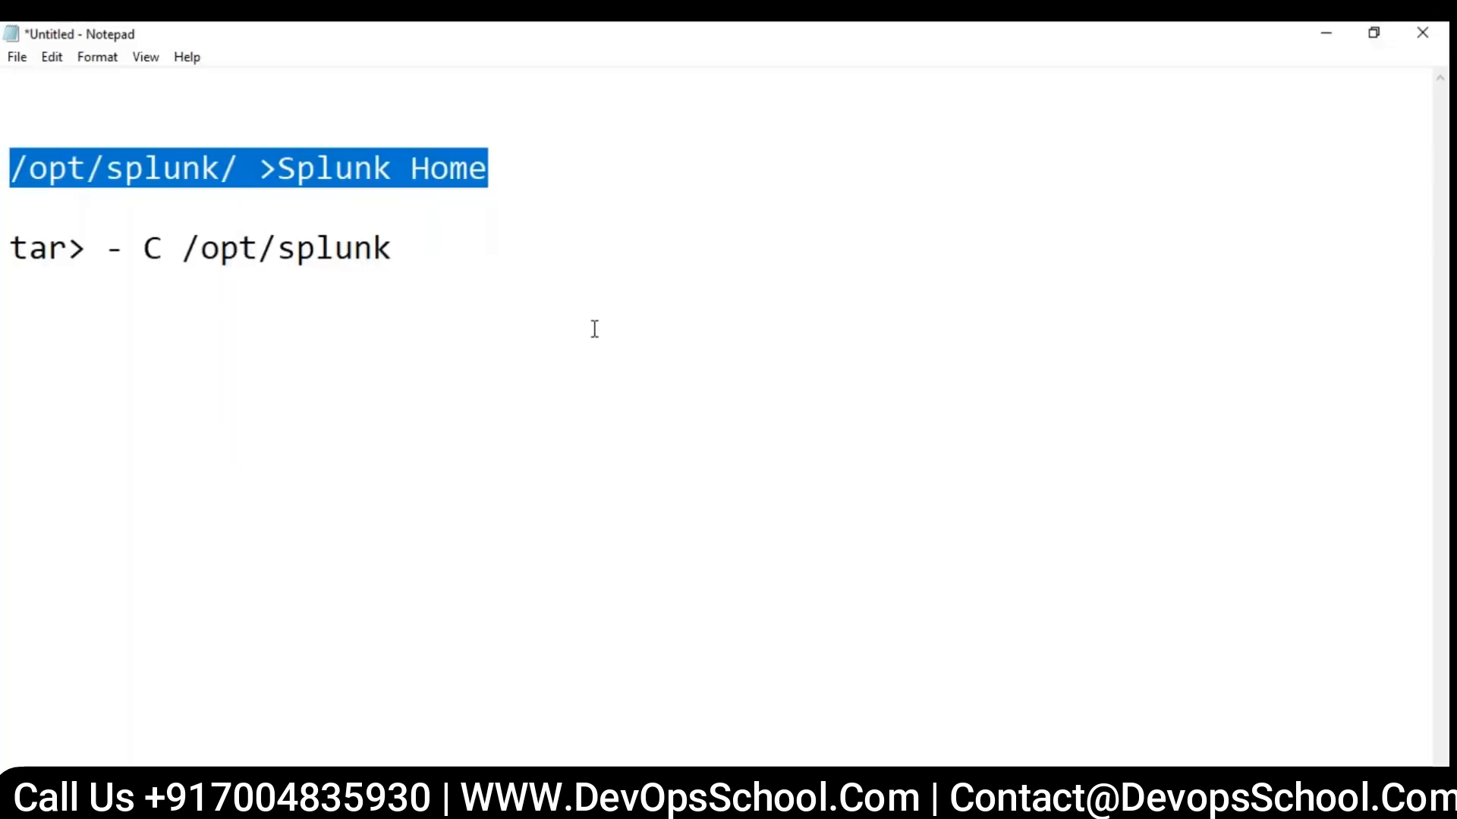
{"action": "left_click_drag", "start_coordinate": [396, 252], "coordinate": [10, 182]}
{"action": "type", "text": "fir"}
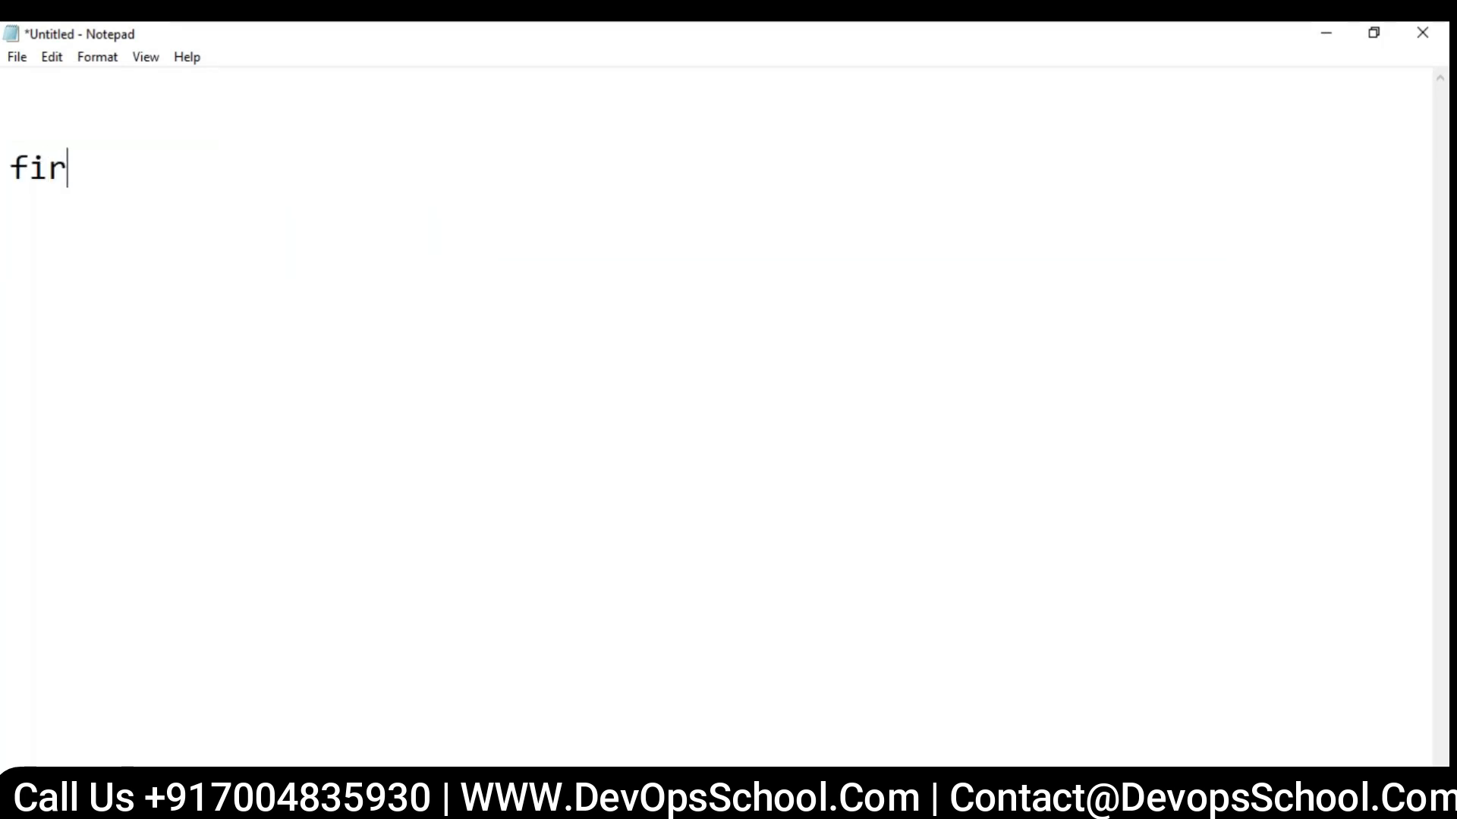
{"action": "type", "text": "ewall> sy"}
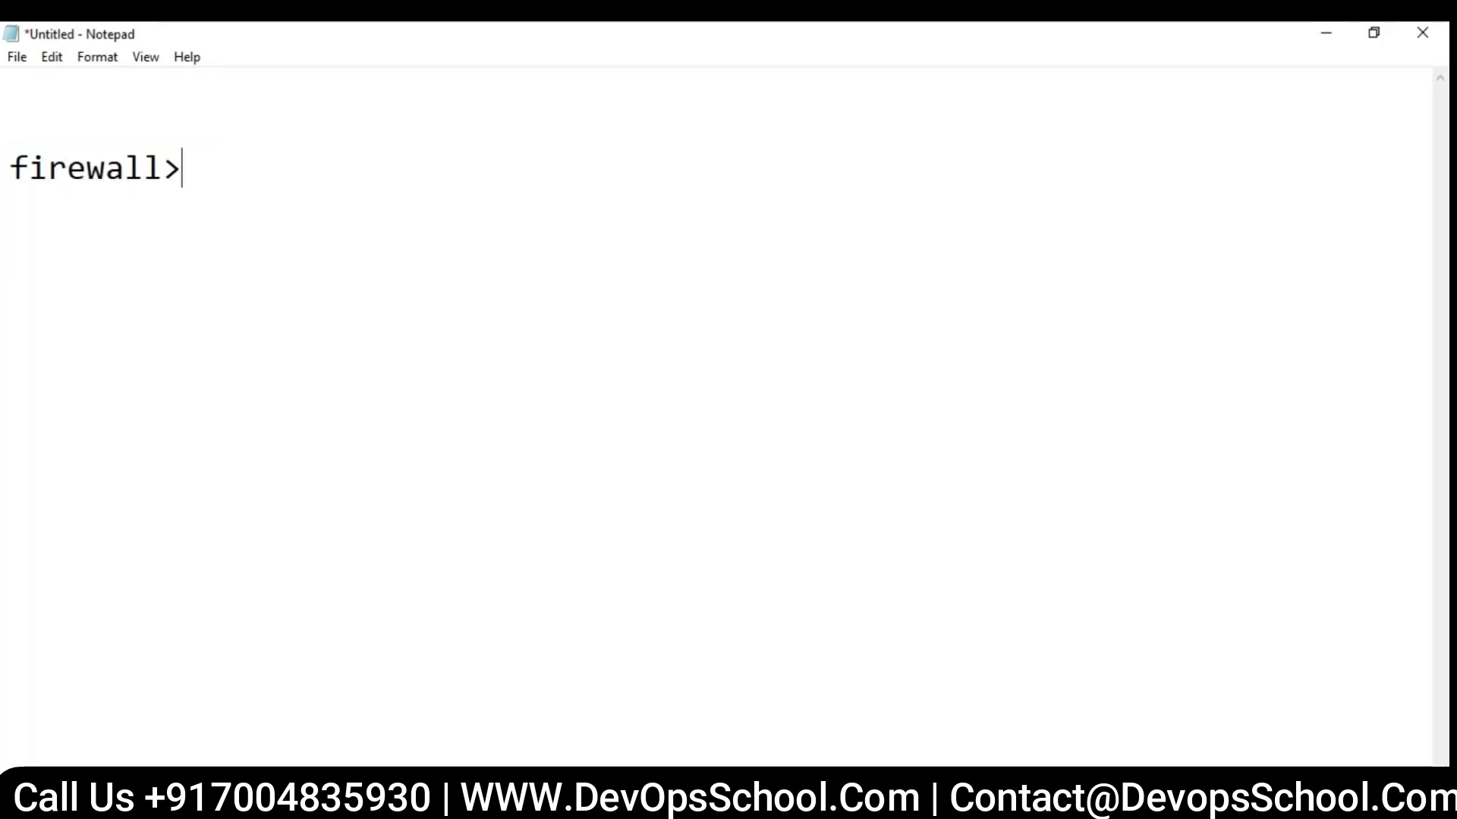
{"action": "type", "text": "slog"}
{"action": "type", "text": " > "}
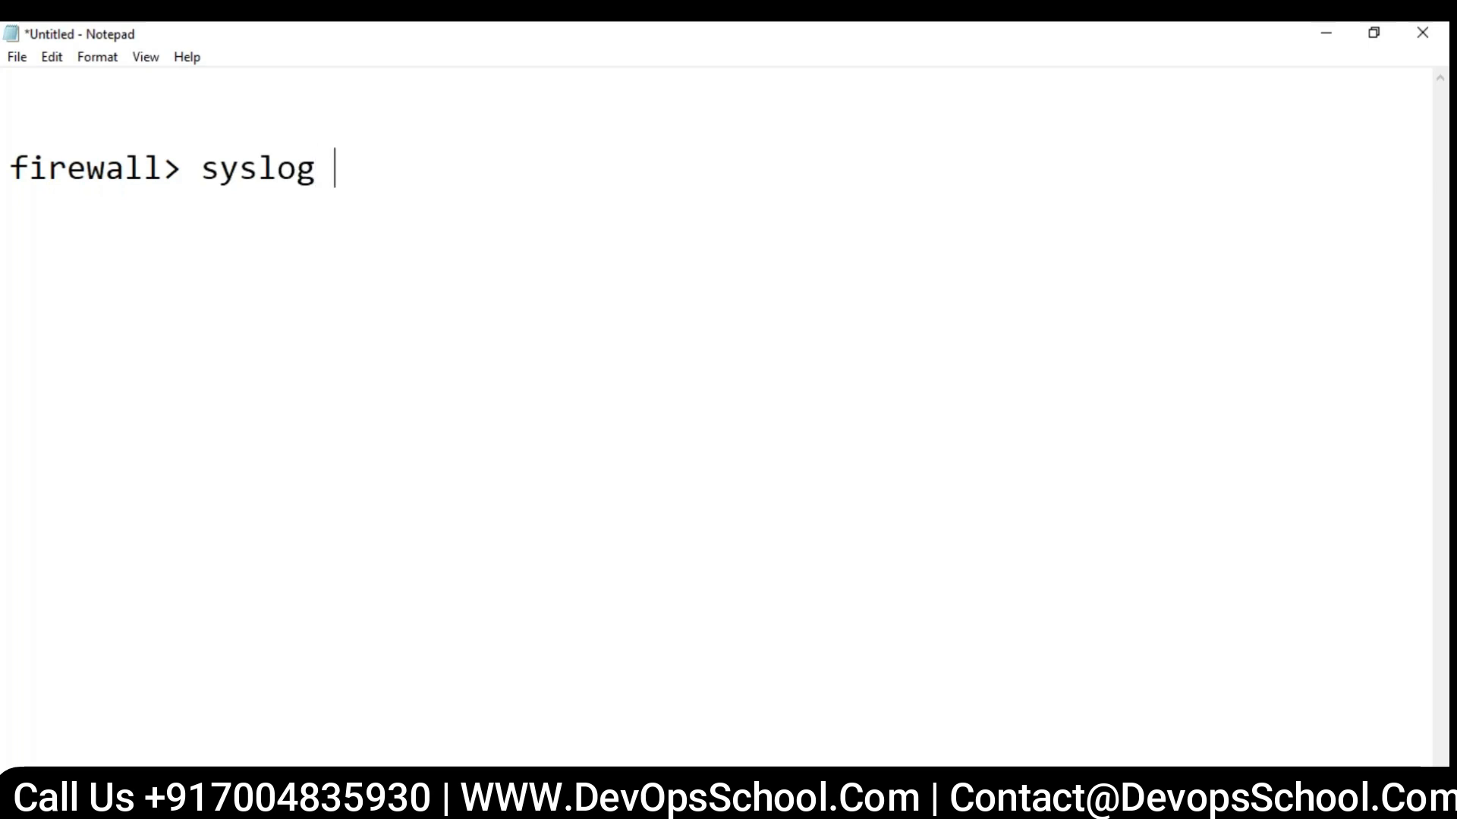
{"action": "type", "text": "ip spl"}
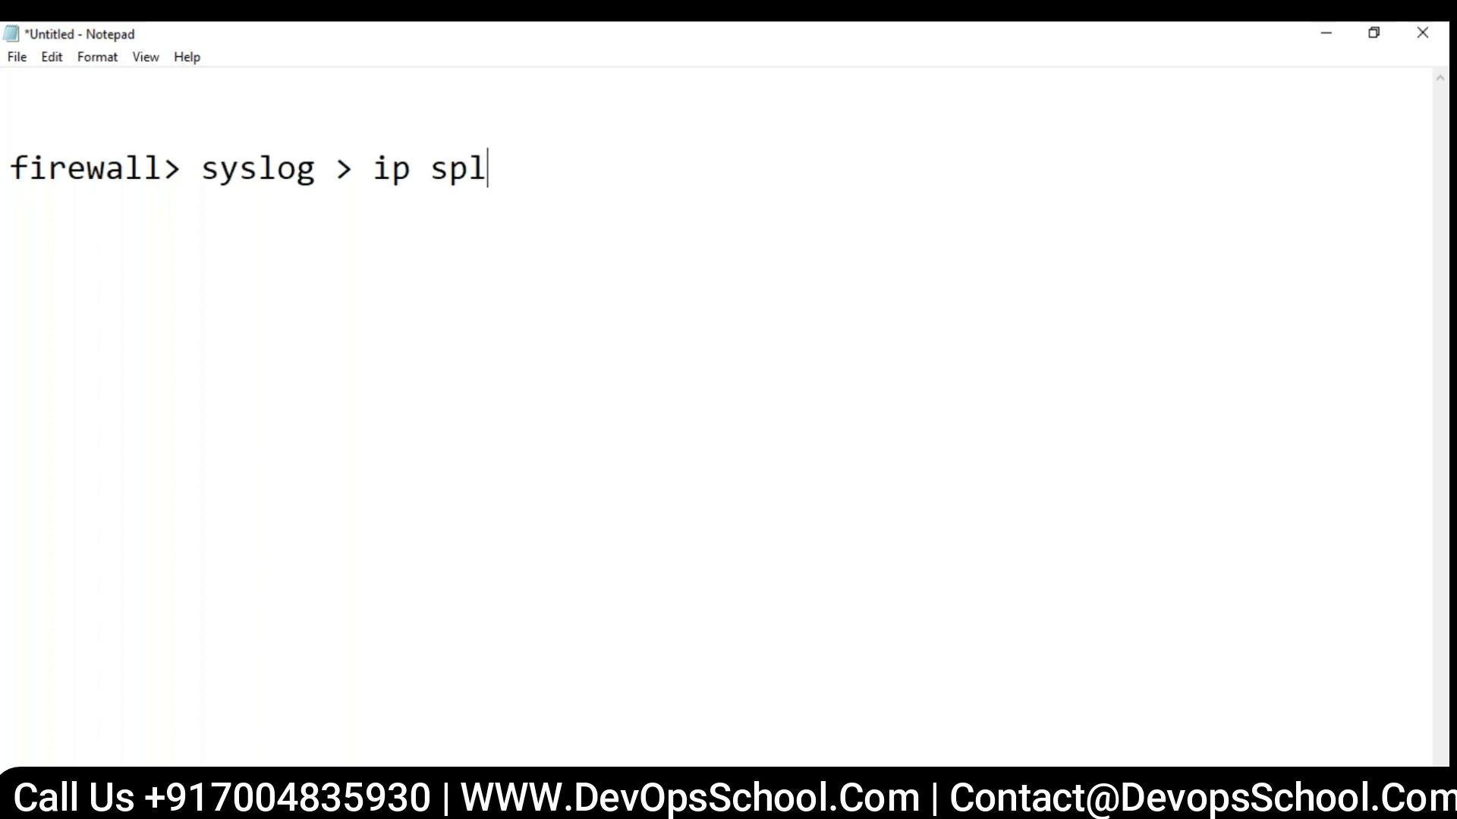
{"action": "type", "text": "unk , 51"}
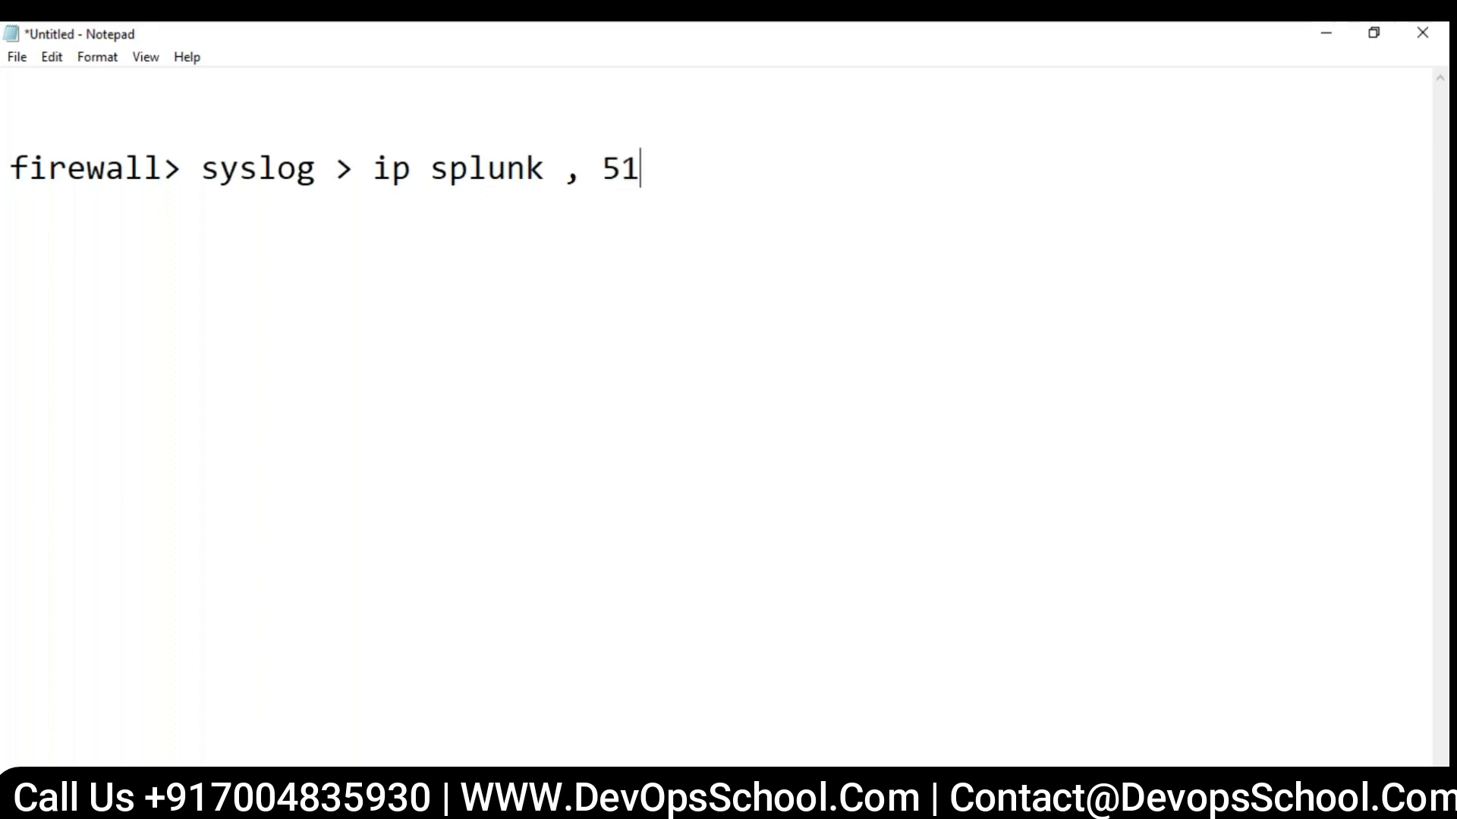
{"action": "type", "text": "4 udp"}
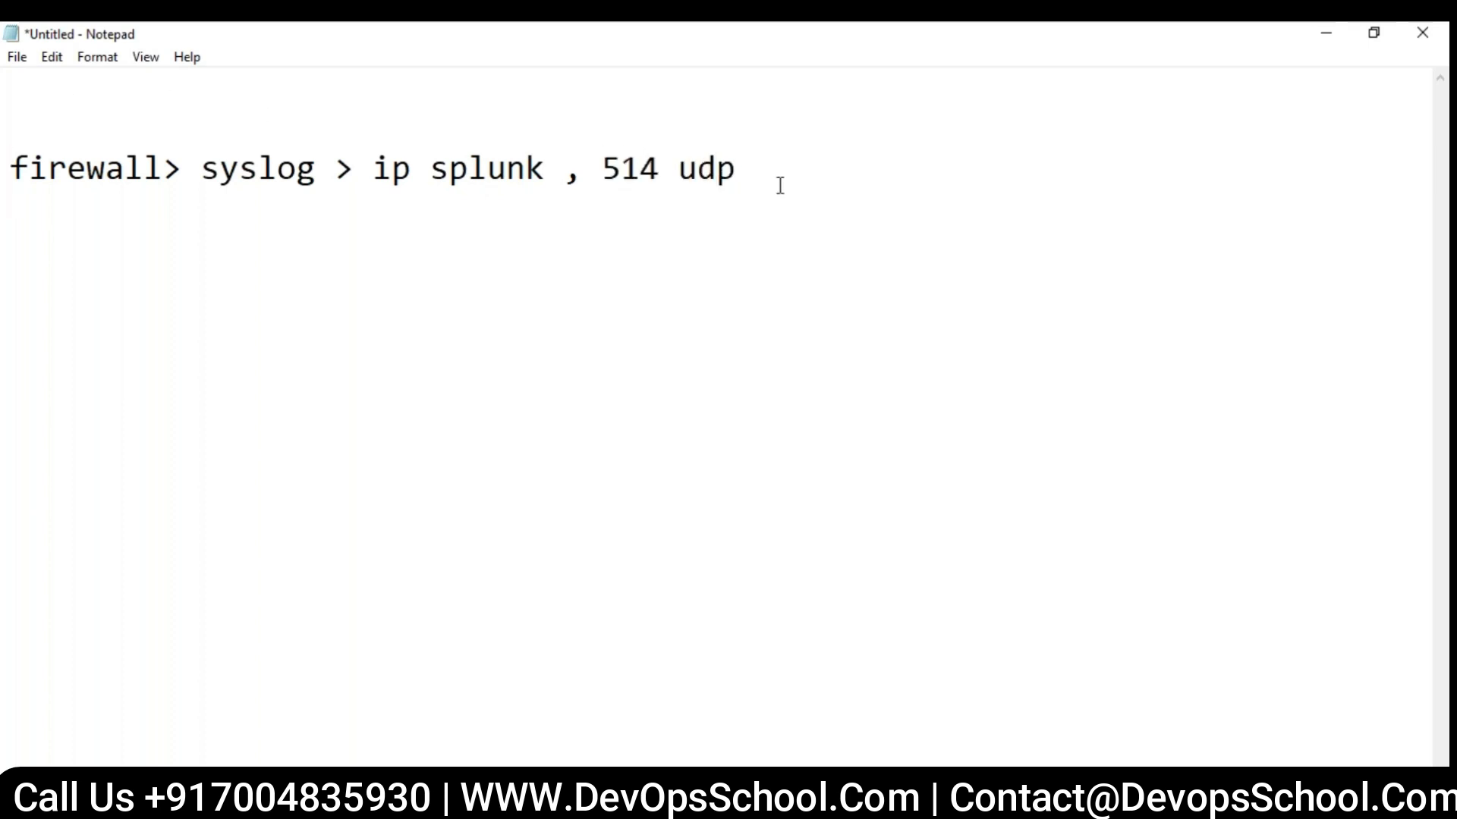
{"action": "left_click_drag", "start_coordinate": [780, 180], "coordinate": [9, 169]}
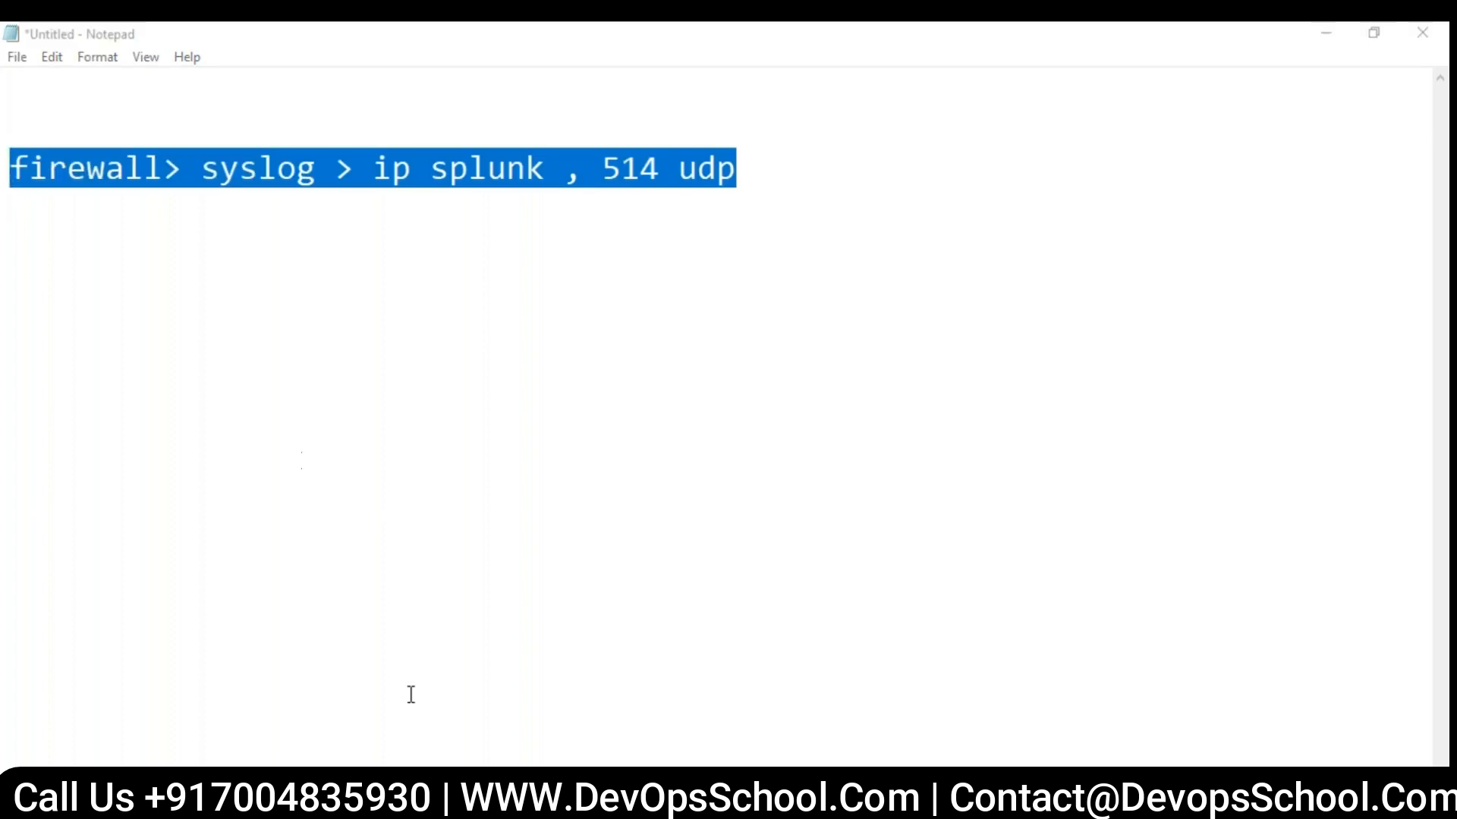
- Return to the Add Data page in Chrome and choose the method for monitoring files and ports on this Splunk instance
{"action": "mouse_move", "coordinate": [392, 805]}
{"action": "left_click", "coordinate": [276, 708]}
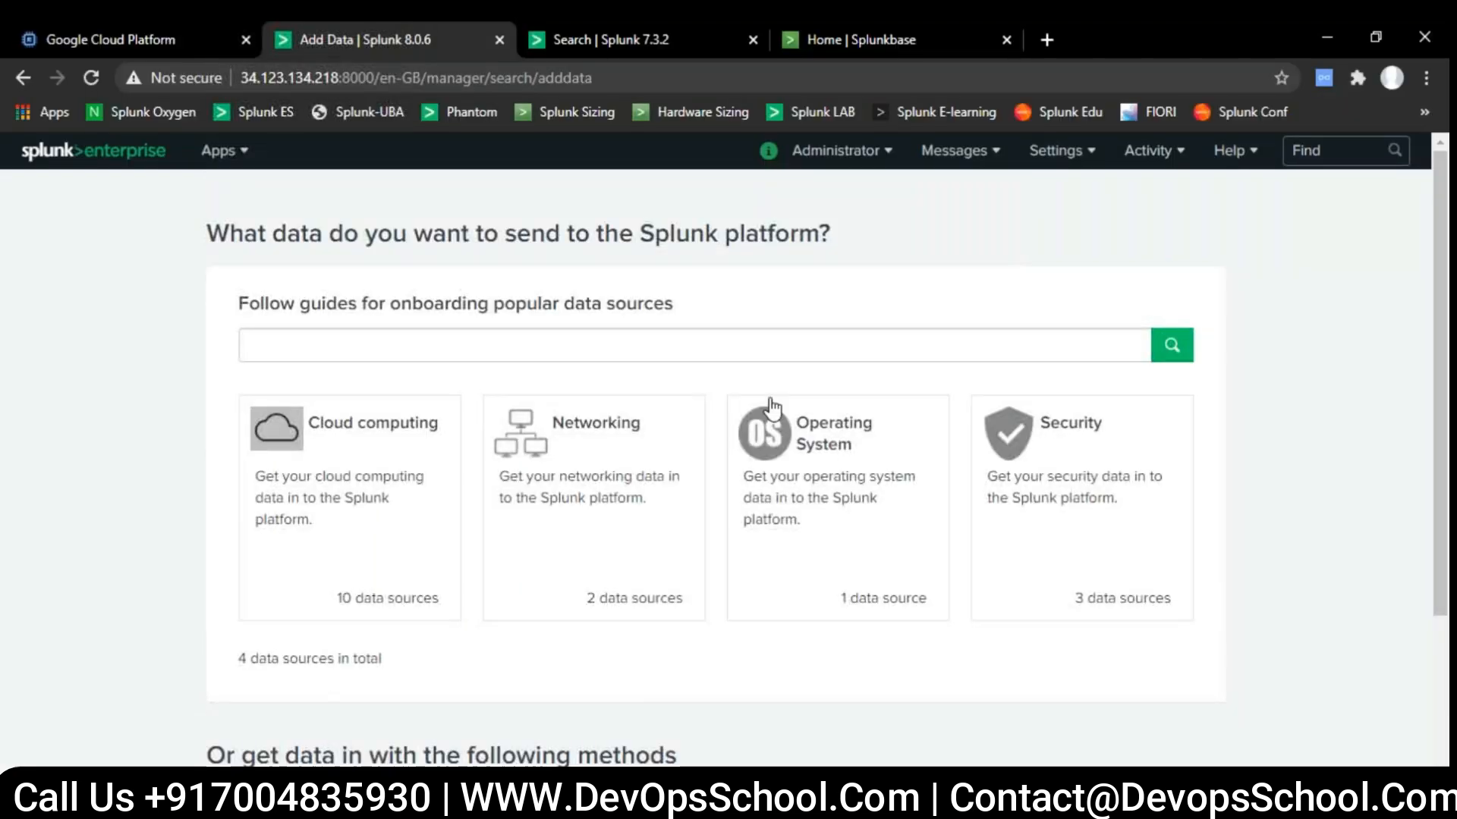
{"action": "left_click", "coordinate": [1059, 150]}
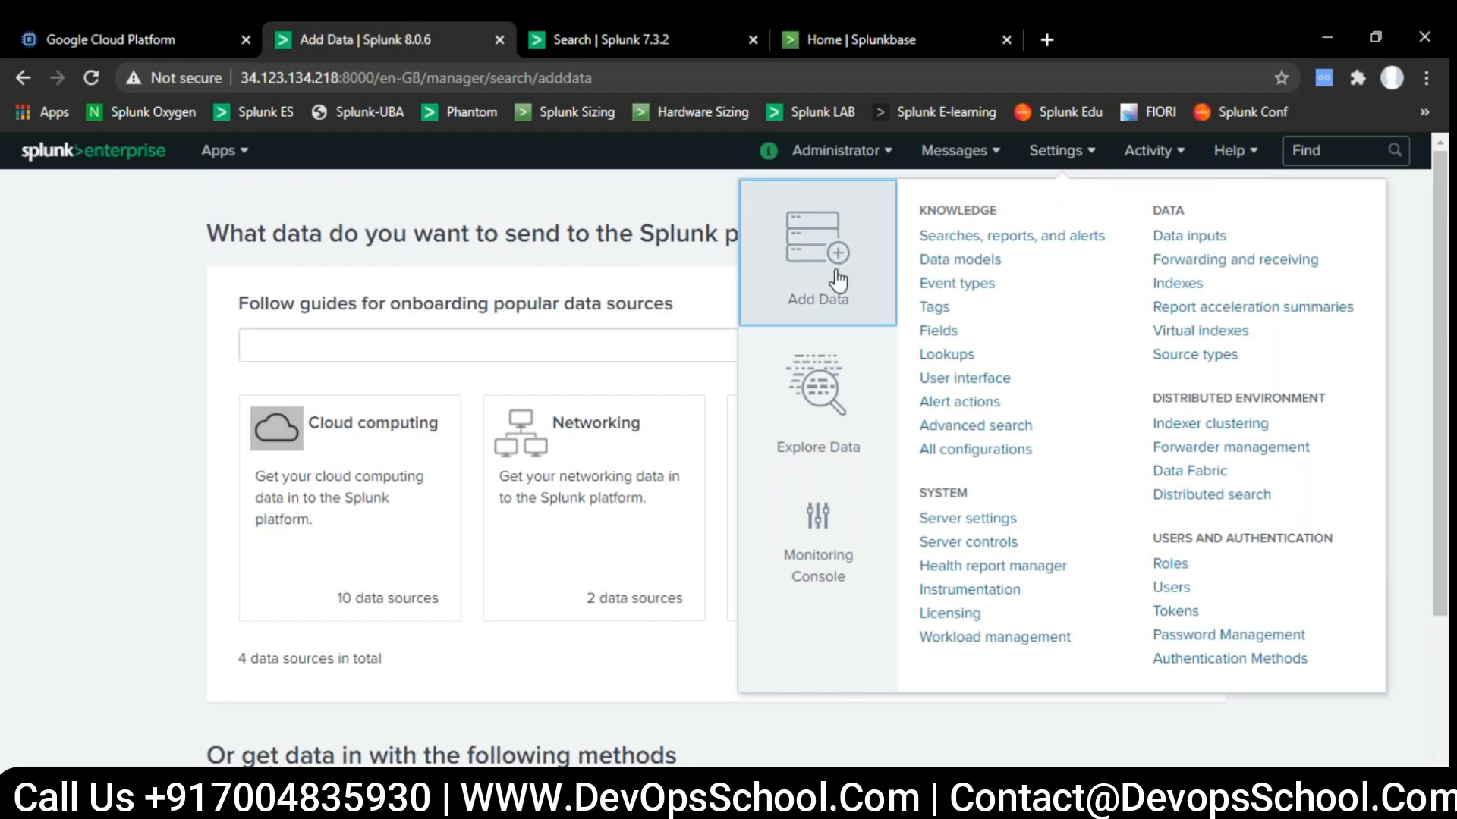
{"action": "left_click", "coordinate": [26, 396]}
{"action": "scroll", "coordinate": [26, 396], "scroll_direction": "down", "scroll_amount": 3}
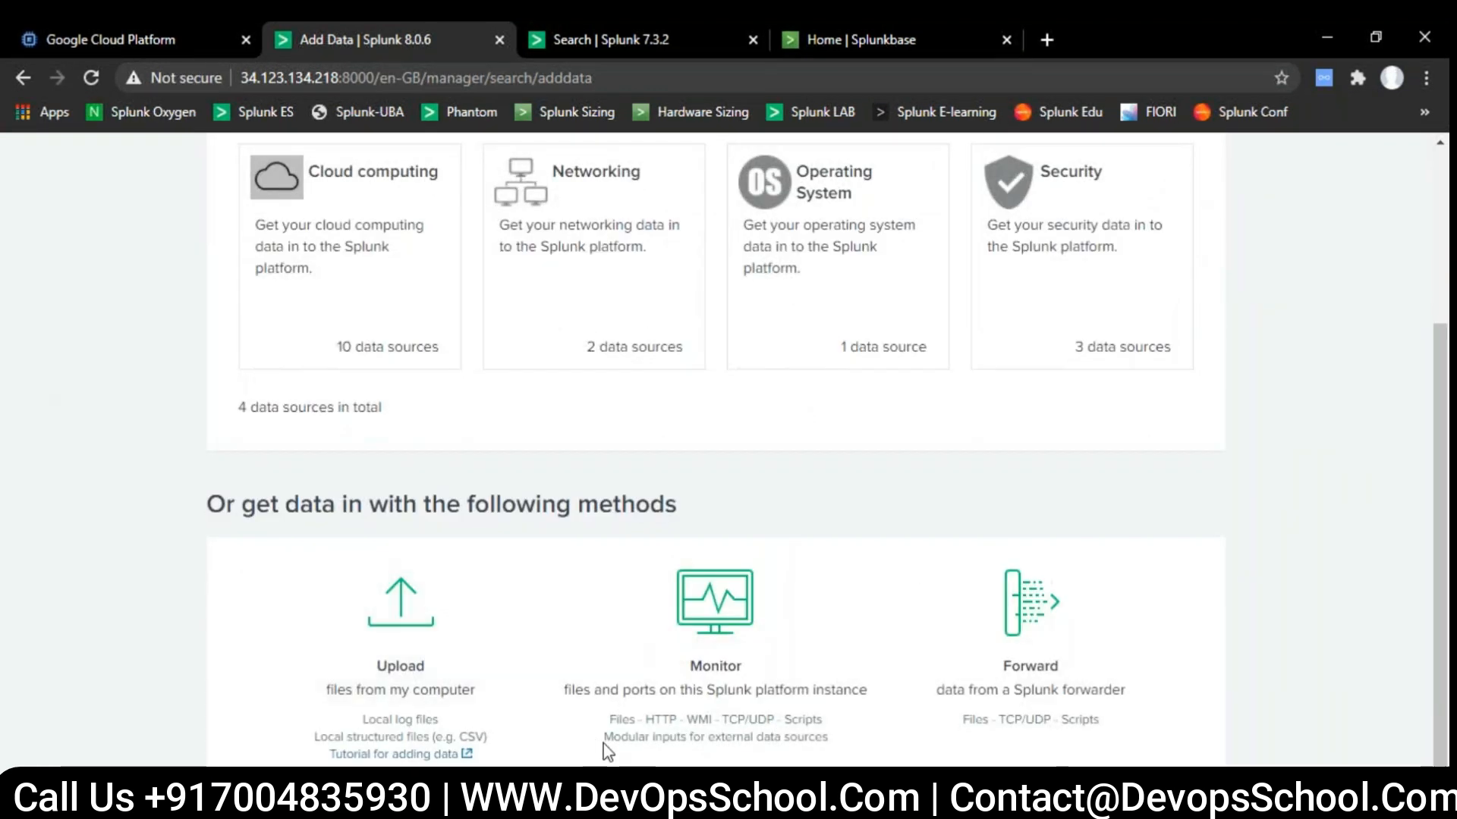
{"action": "left_click", "coordinate": [733, 619]}
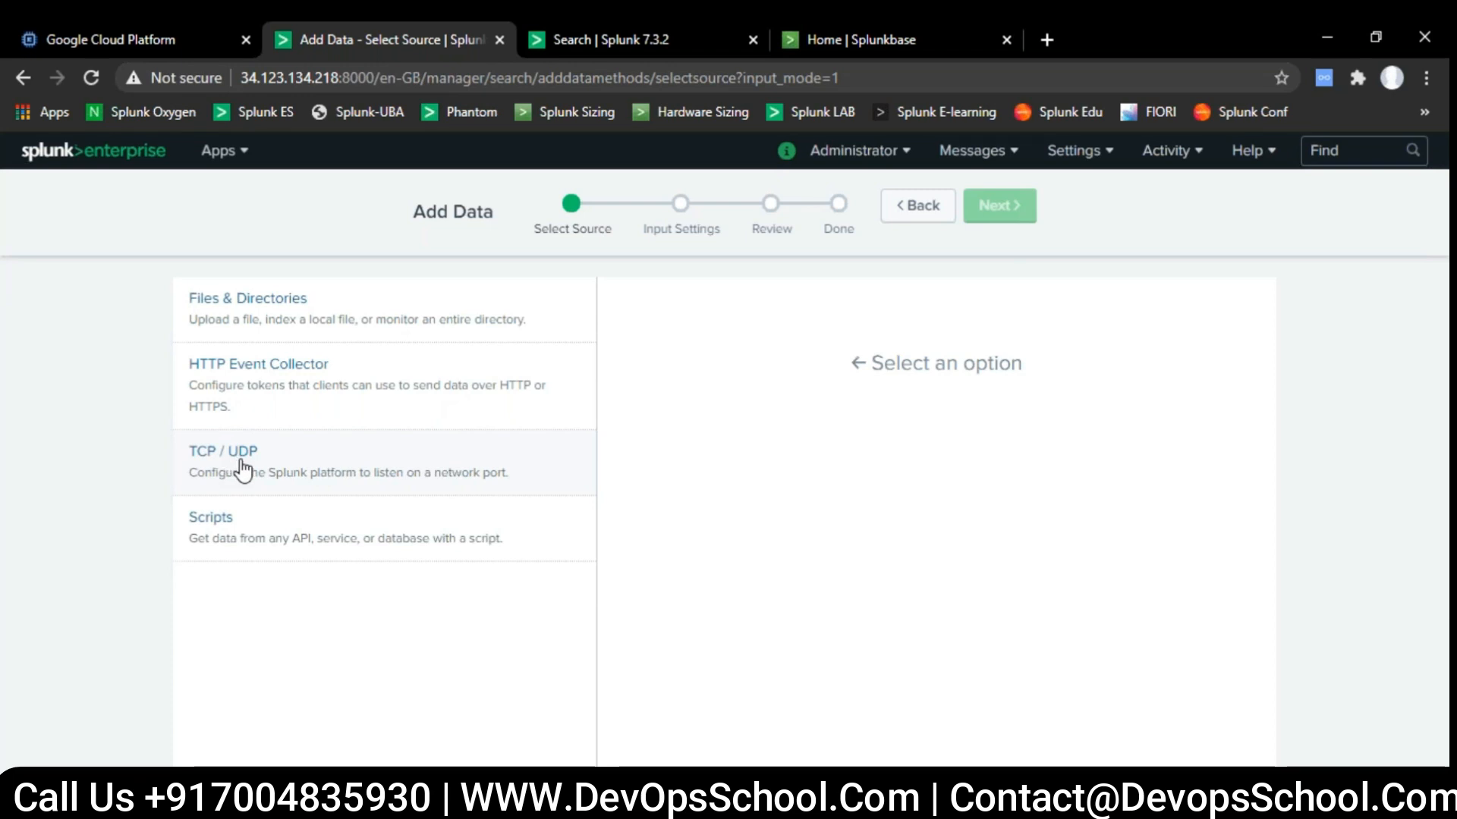
- Choose the TCP / UDP source and configure it to listen on UDP port 514
{"action": "left_click", "coordinate": [243, 470]}
{"action": "left_click", "coordinate": [1129, 405]}
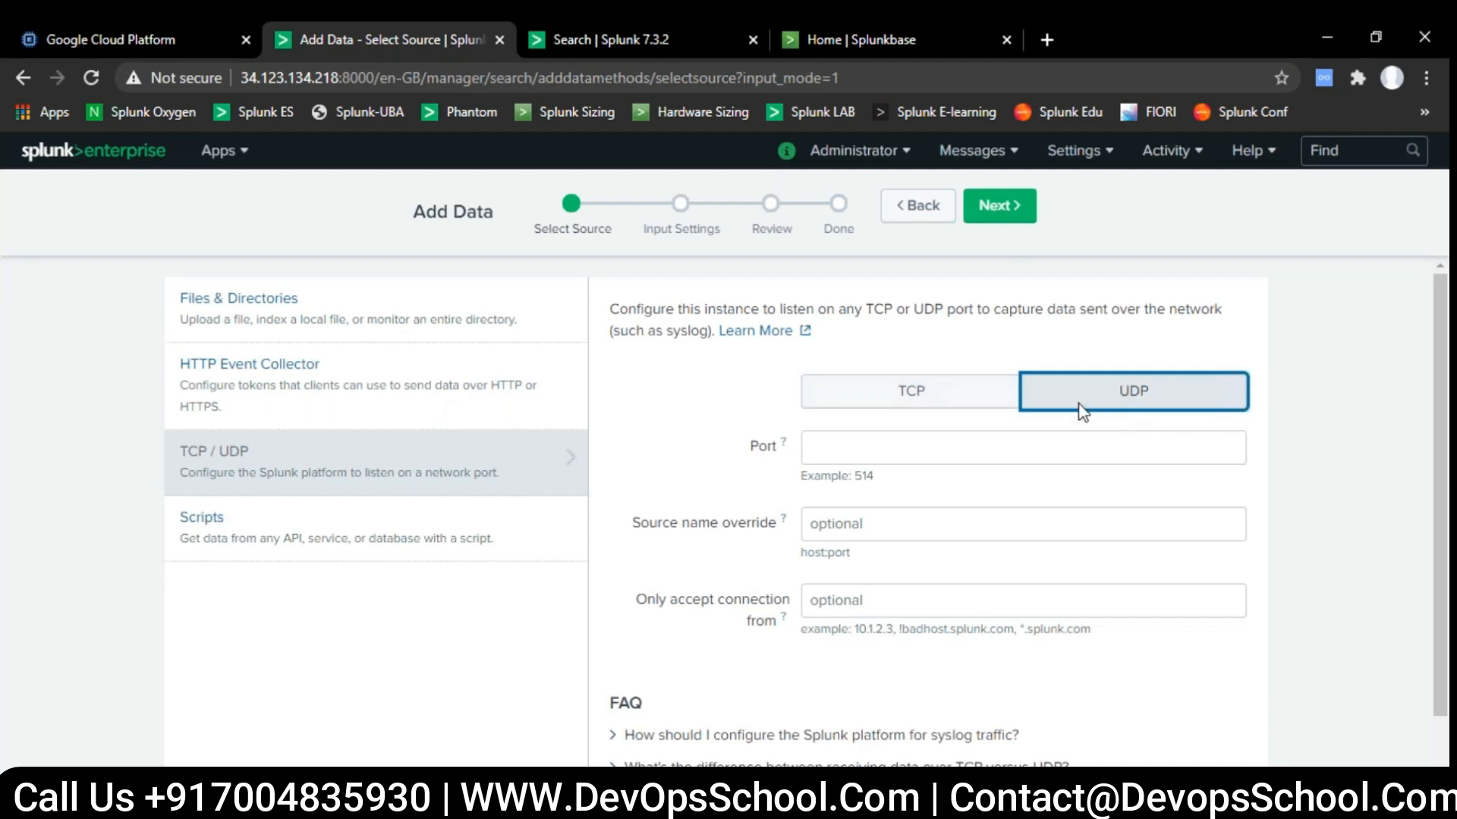
{"action": "left_click", "coordinate": [858, 455]}
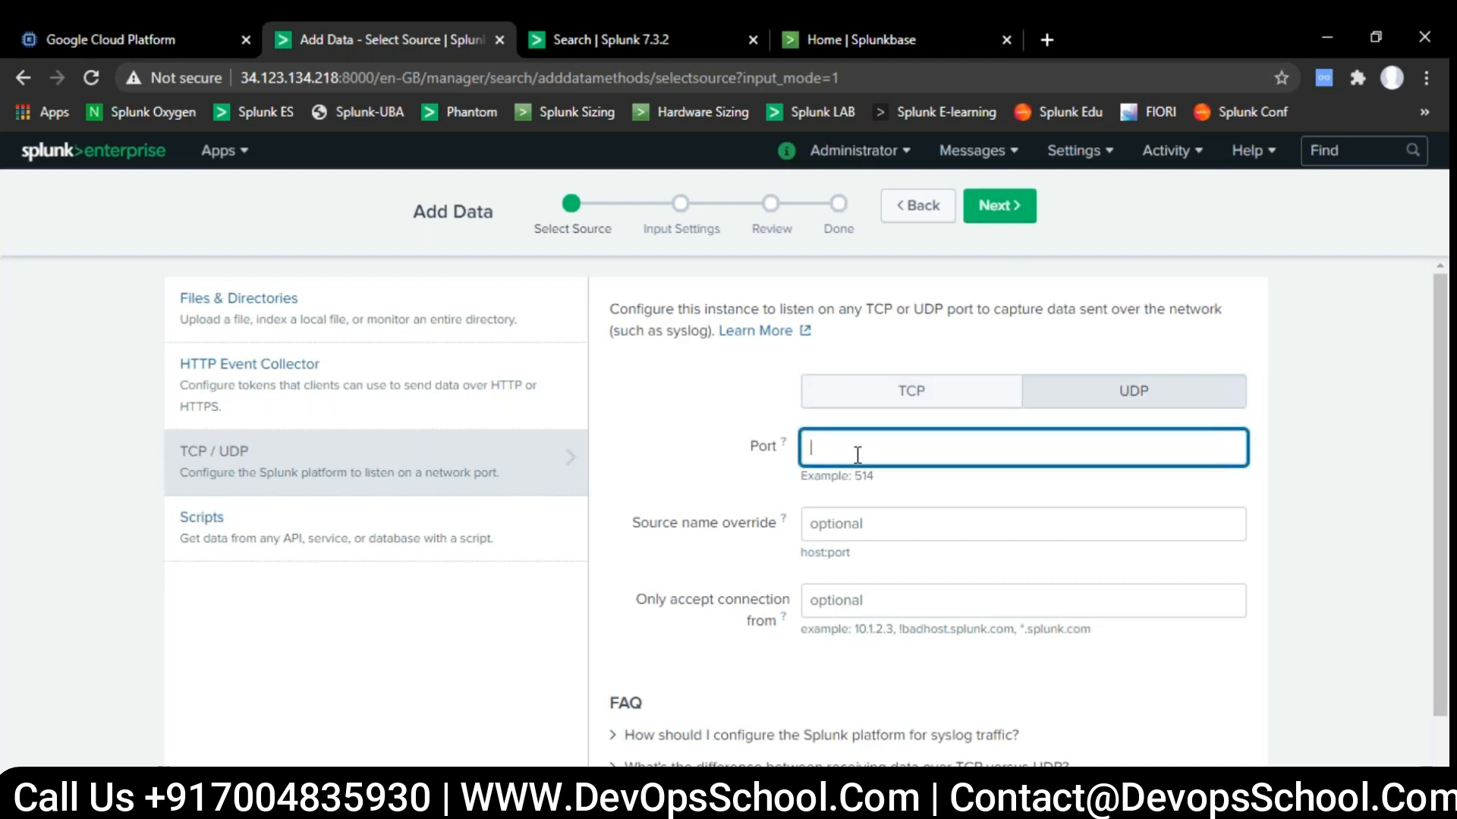
{"action": "type", "text": "514"}
- Set the source name override of the UDP input to "paloalto firewall"
{"action": "scroll", "coordinate": [857, 456], "scroll_direction": "down", "scroll_amount": 1}
{"action": "left_click_drag", "start_coordinate": [670, 437], "coordinate": [778, 440]}
{"action": "left_click", "coordinate": [831, 433]}
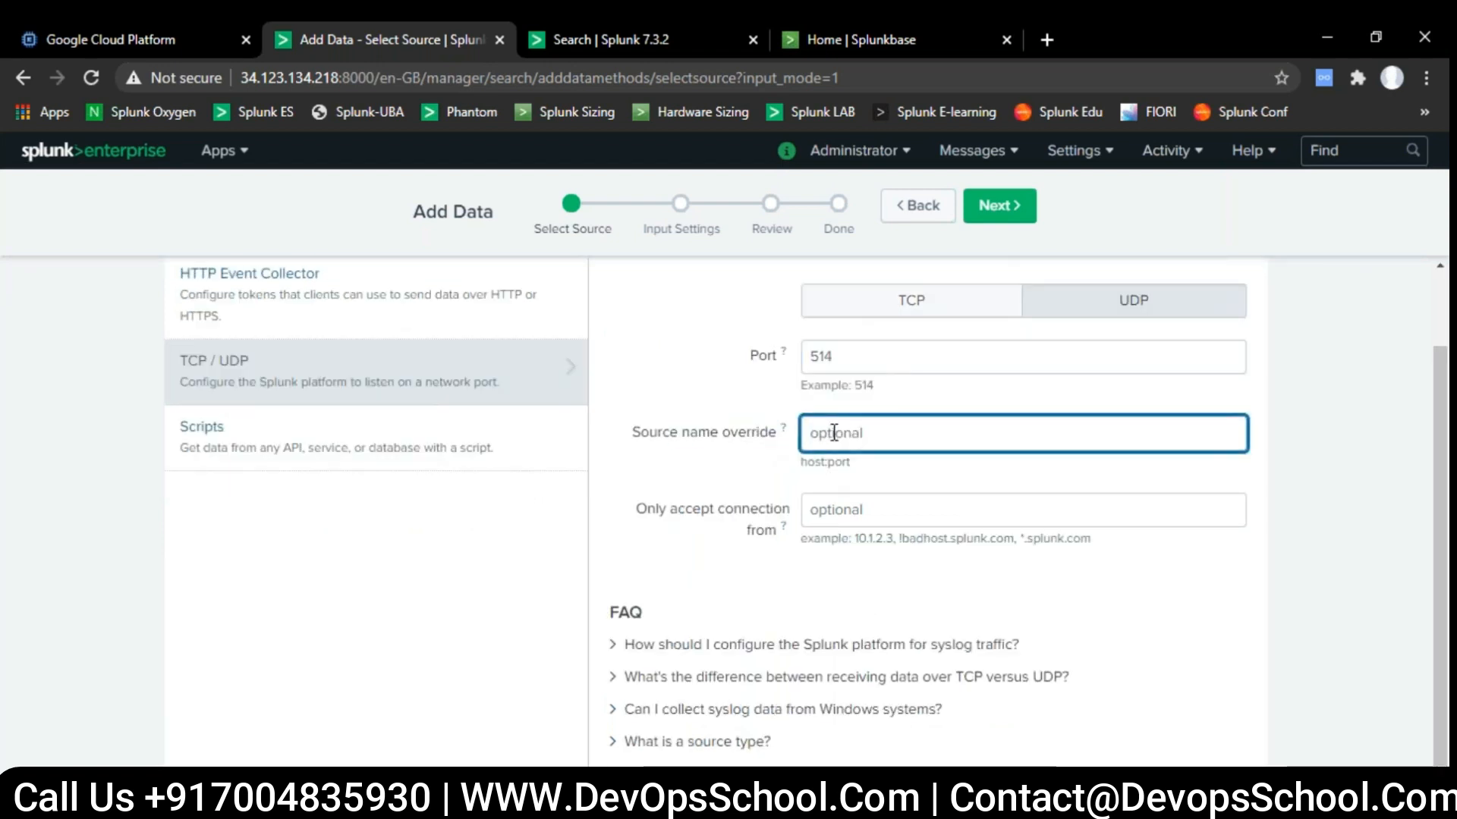
{"action": "type", "text": "pa"}
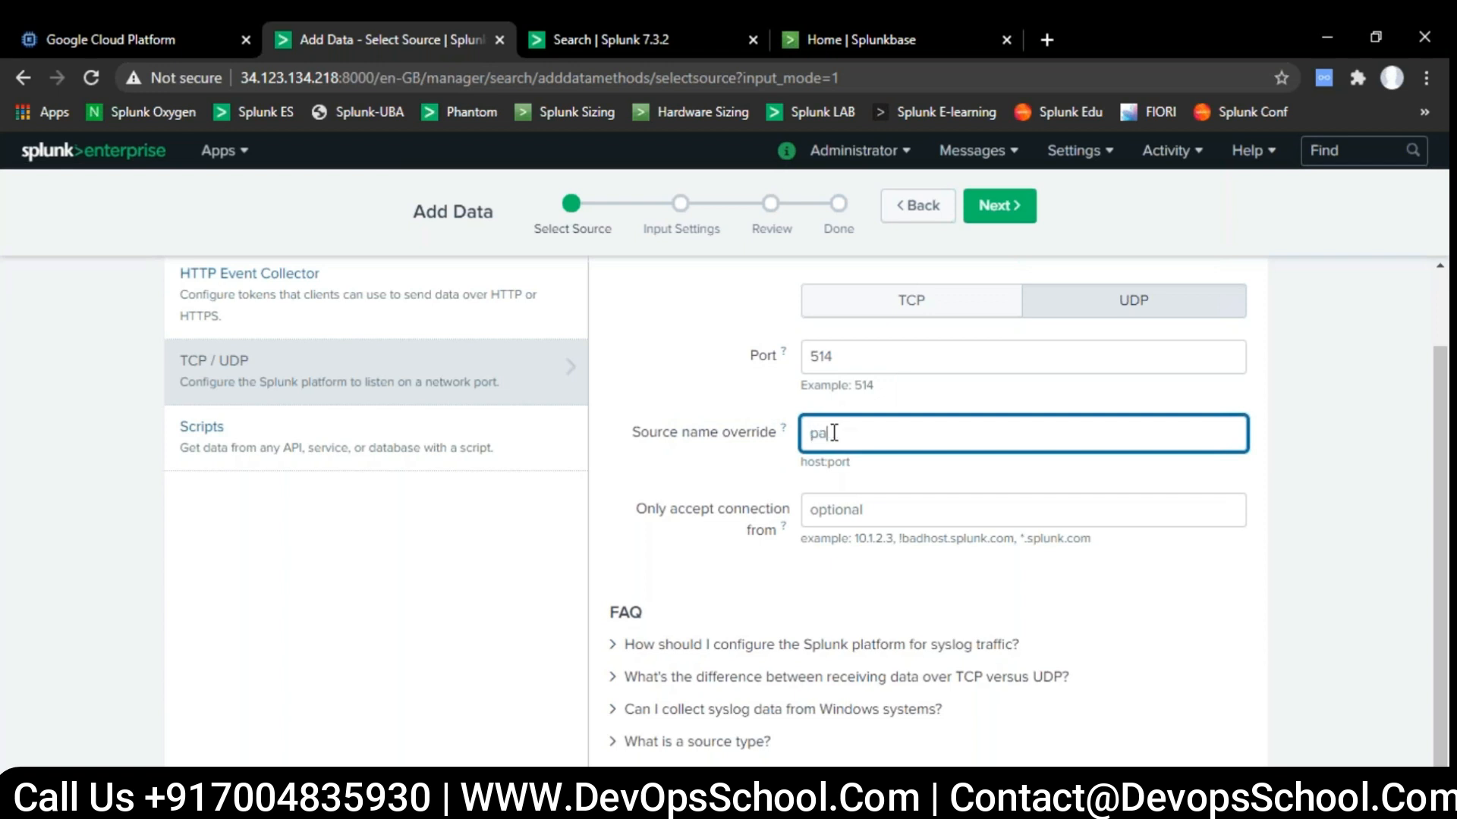
{"action": "type", "text": "loalto firewal"}
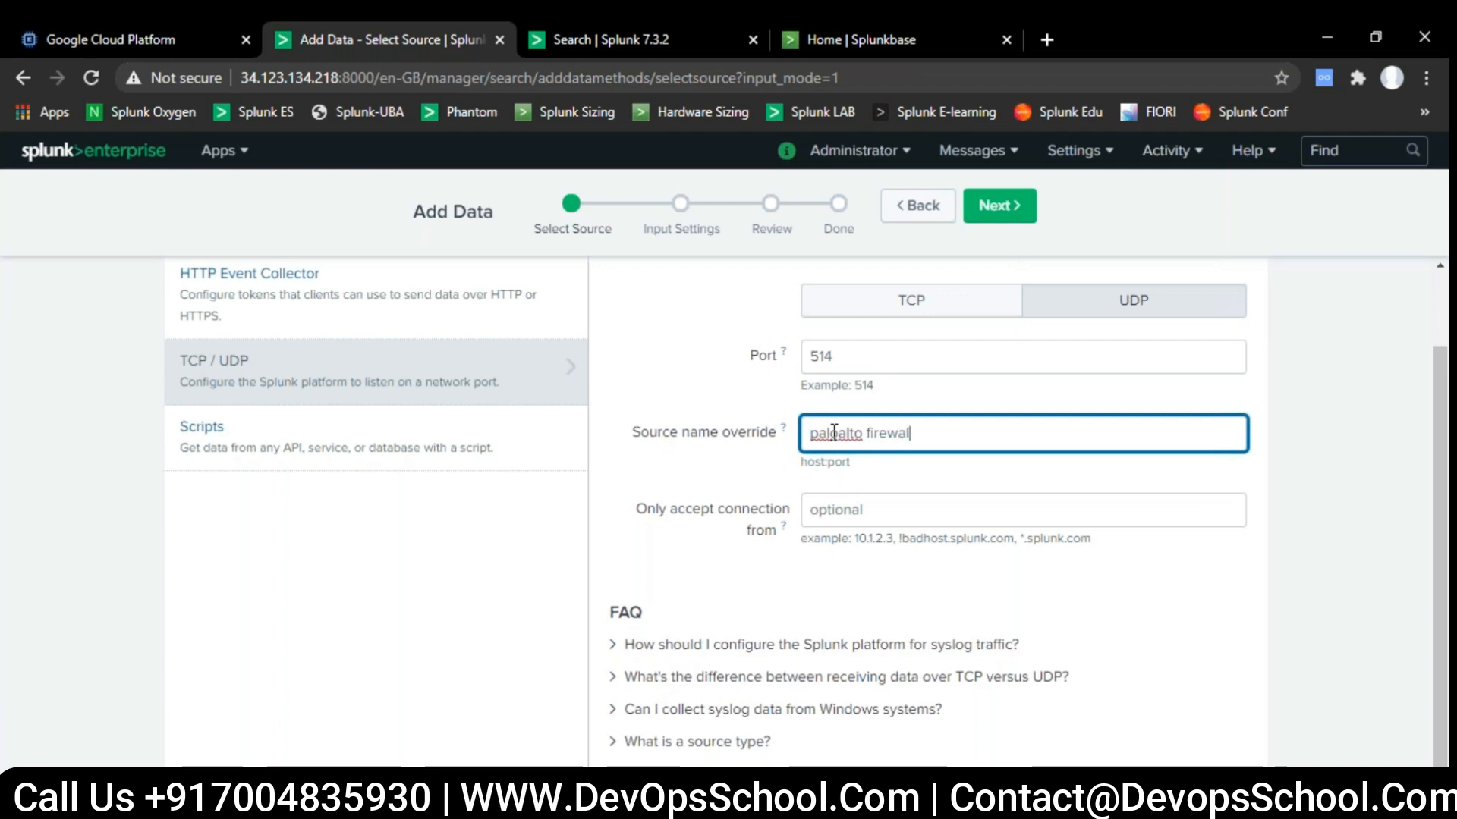
{"action": "type", "text": "l"}
- Restrict accepted connections to "10.1.1.1." and continue to the input settings
{"action": "left_click", "coordinate": [865, 517]}
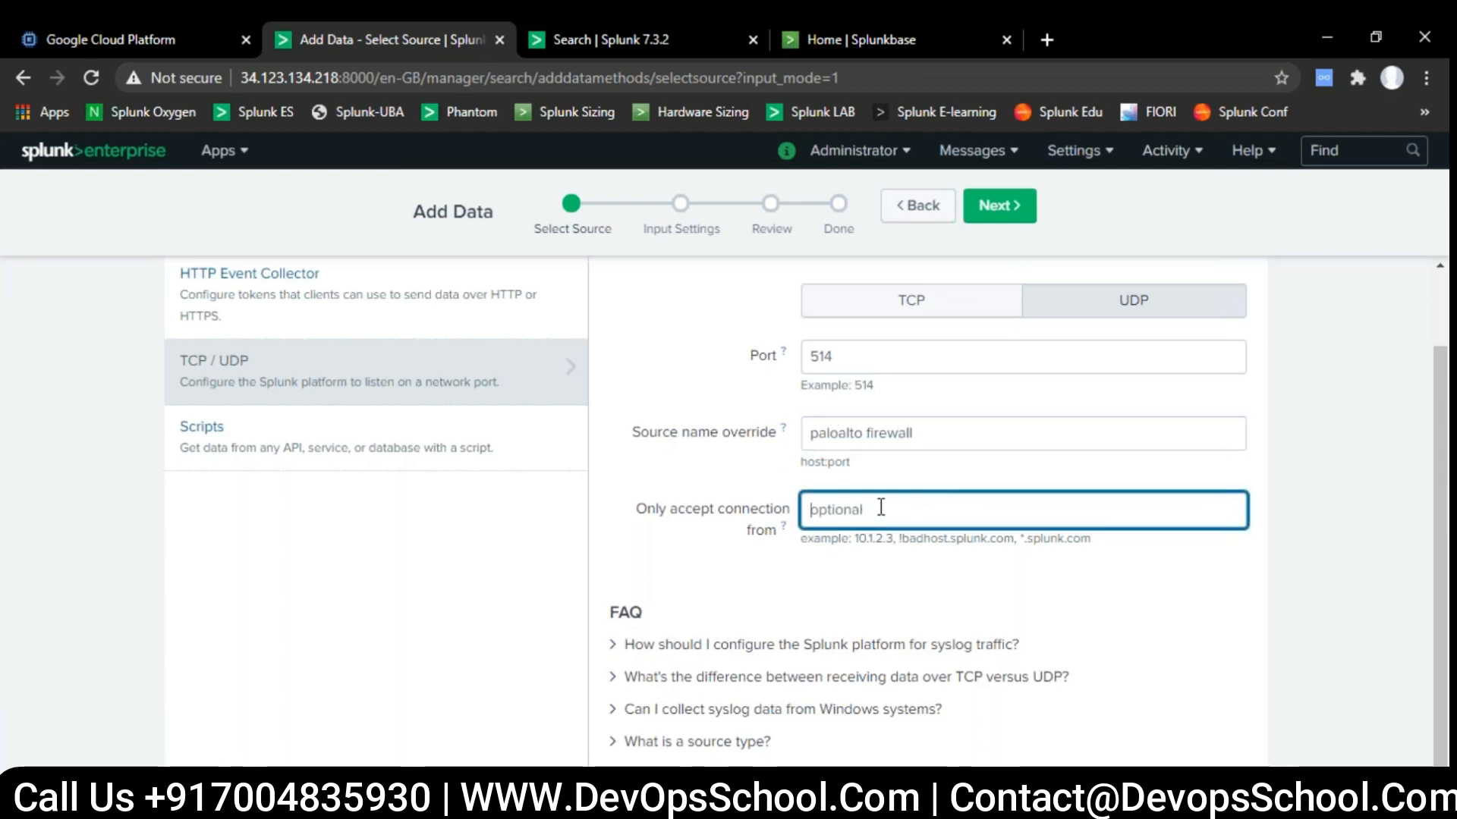
{"action": "type", "text": "10."}
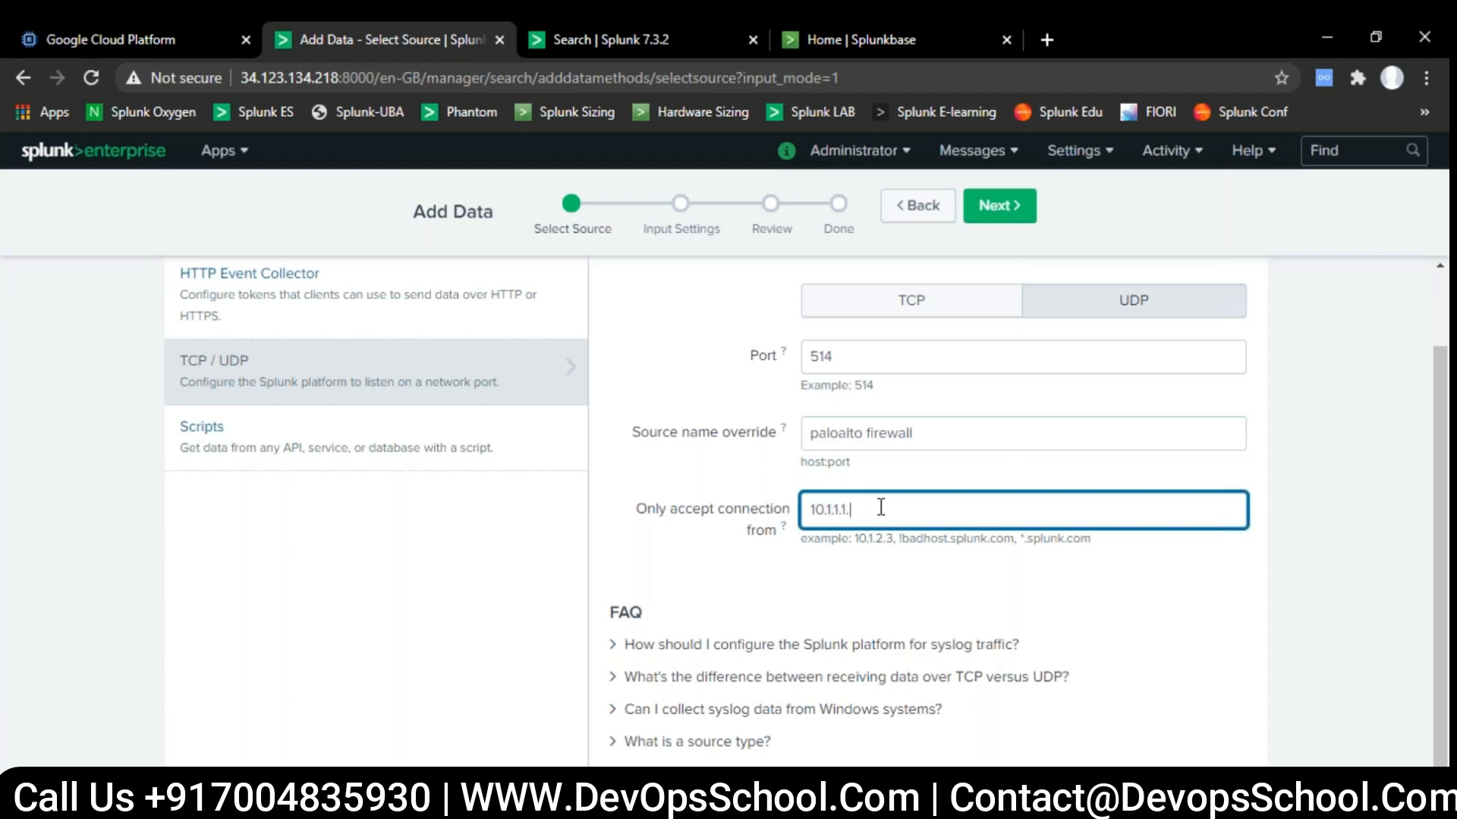
{"action": "type", "text": "1.1.1."}
{"action": "left_click", "coordinate": [996, 215]}
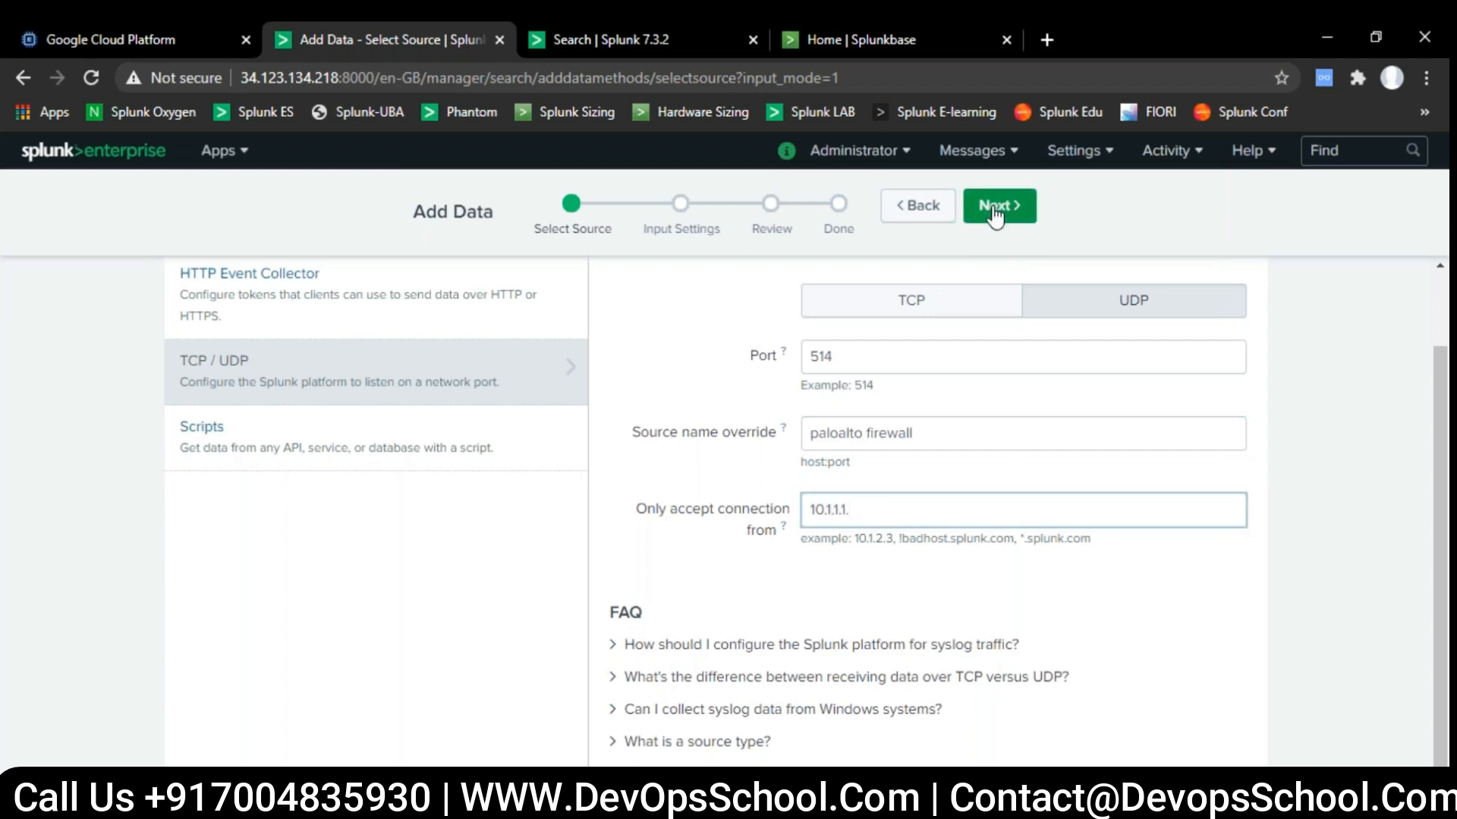
- Search the available source types for "firewall" and "palo"
{"action": "scroll", "coordinate": [1082, 441], "scroll_direction": "down", "scroll_amount": 2}
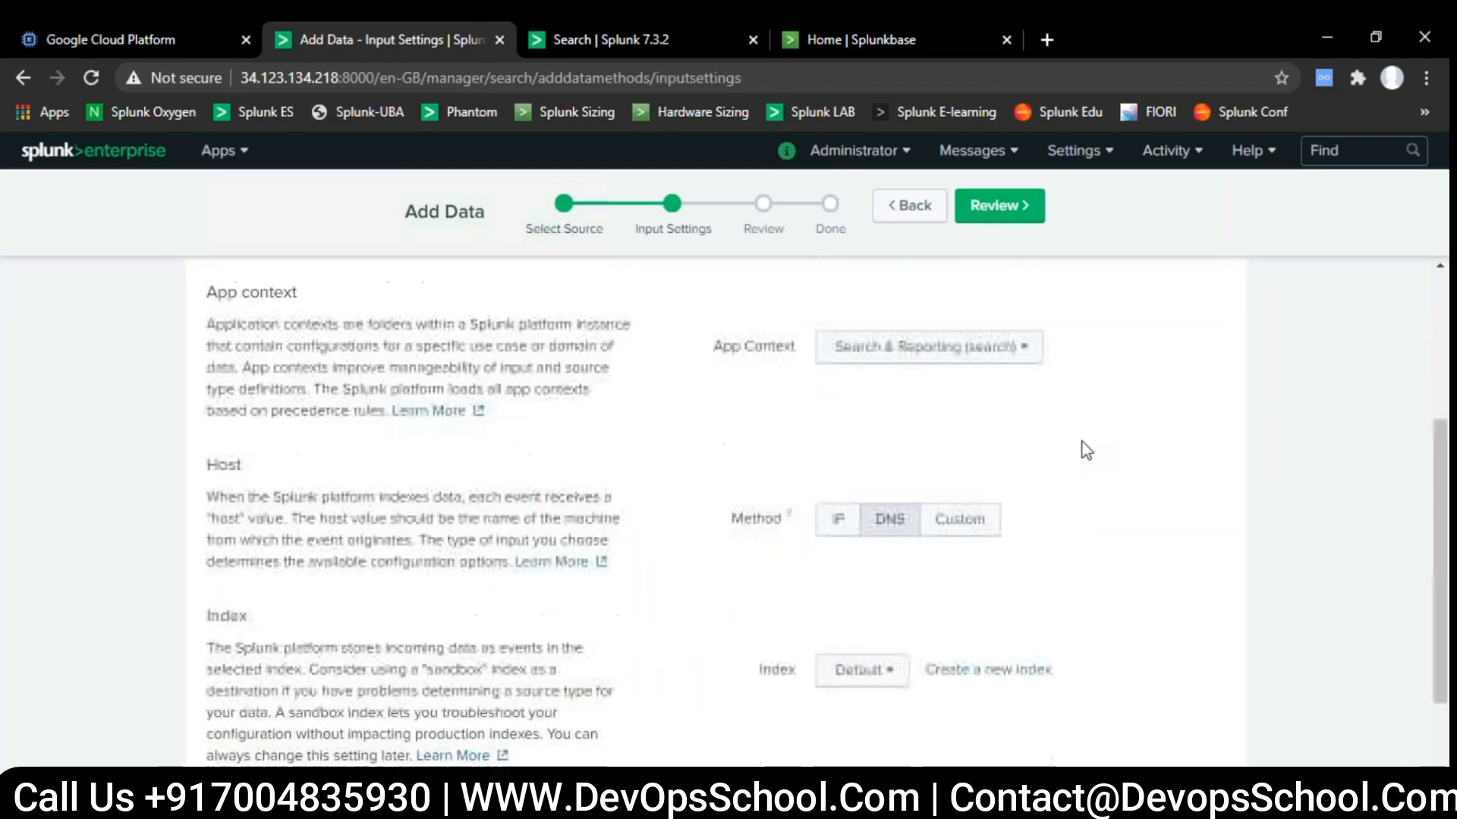
{"action": "scroll", "coordinate": [1082, 441], "scroll_direction": "up", "scroll_amount": 2}
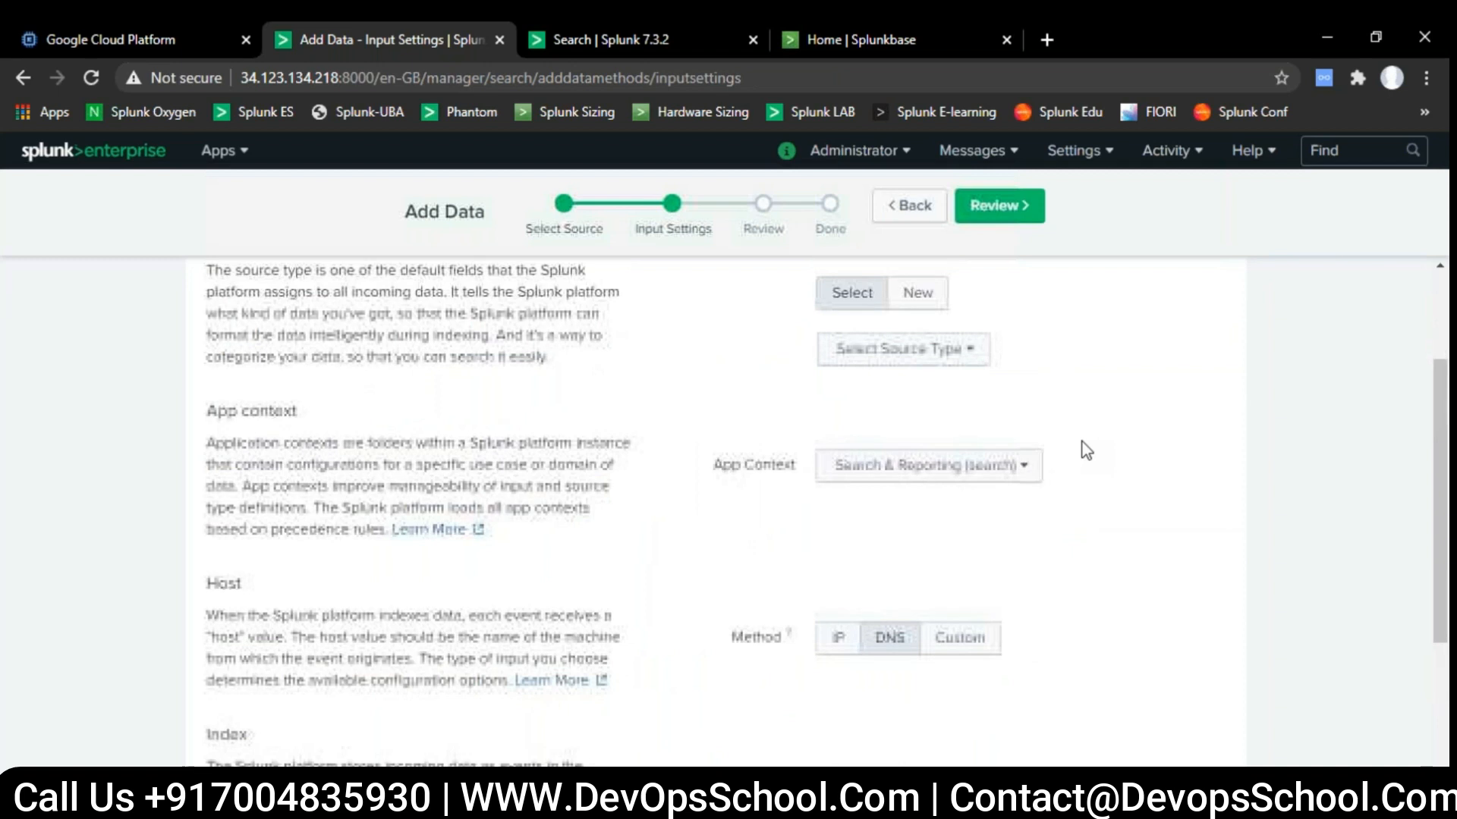
{"action": "left_click", "coordinate": [898, 357]}
{"action": "type", "text": "firewal"}
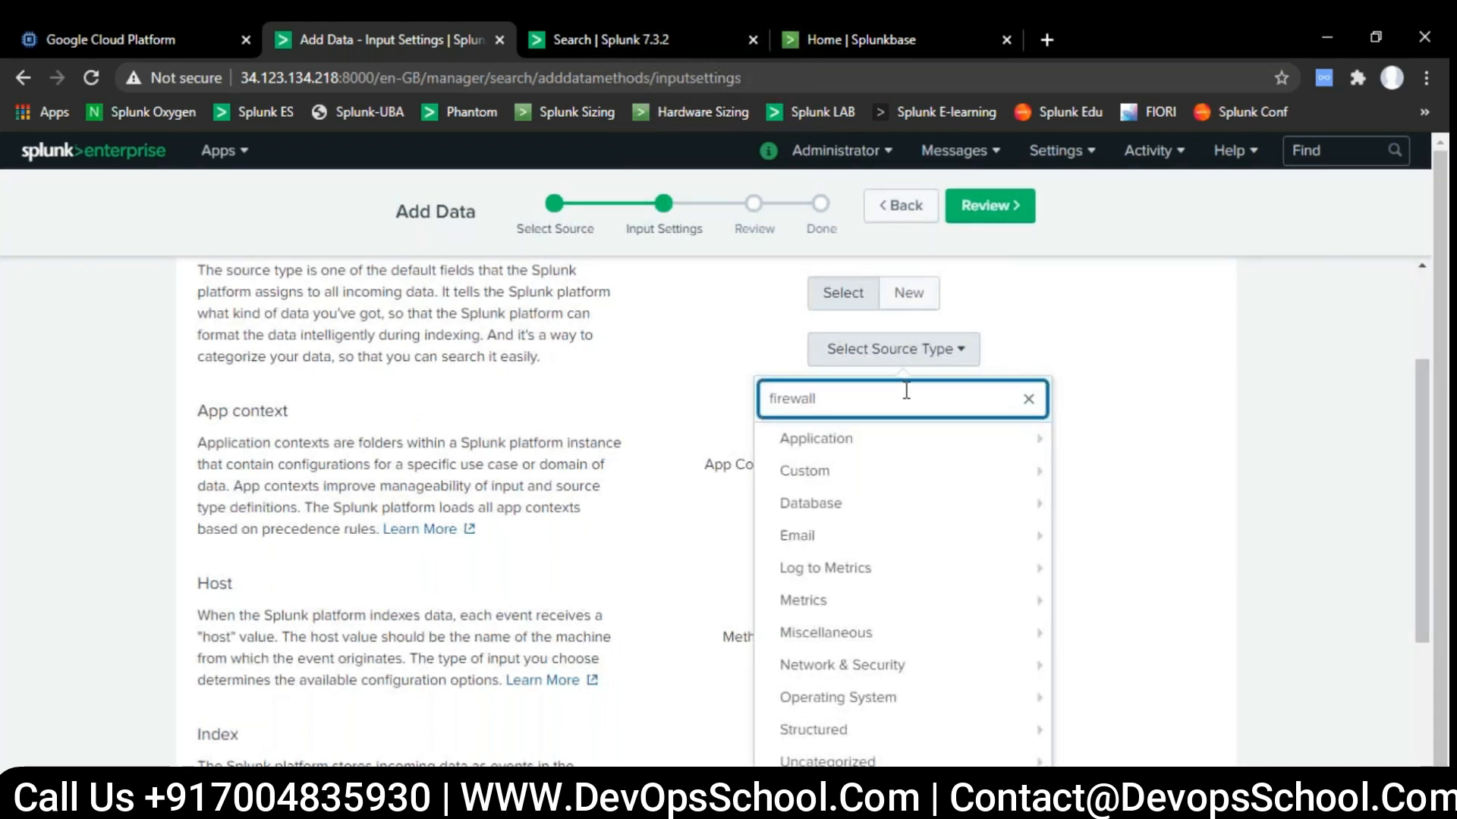
{"action": "type", "text": "l"}
{"action": "key", "text": "BackSpace"}
{"action": "key", "text": "BackSpace"}
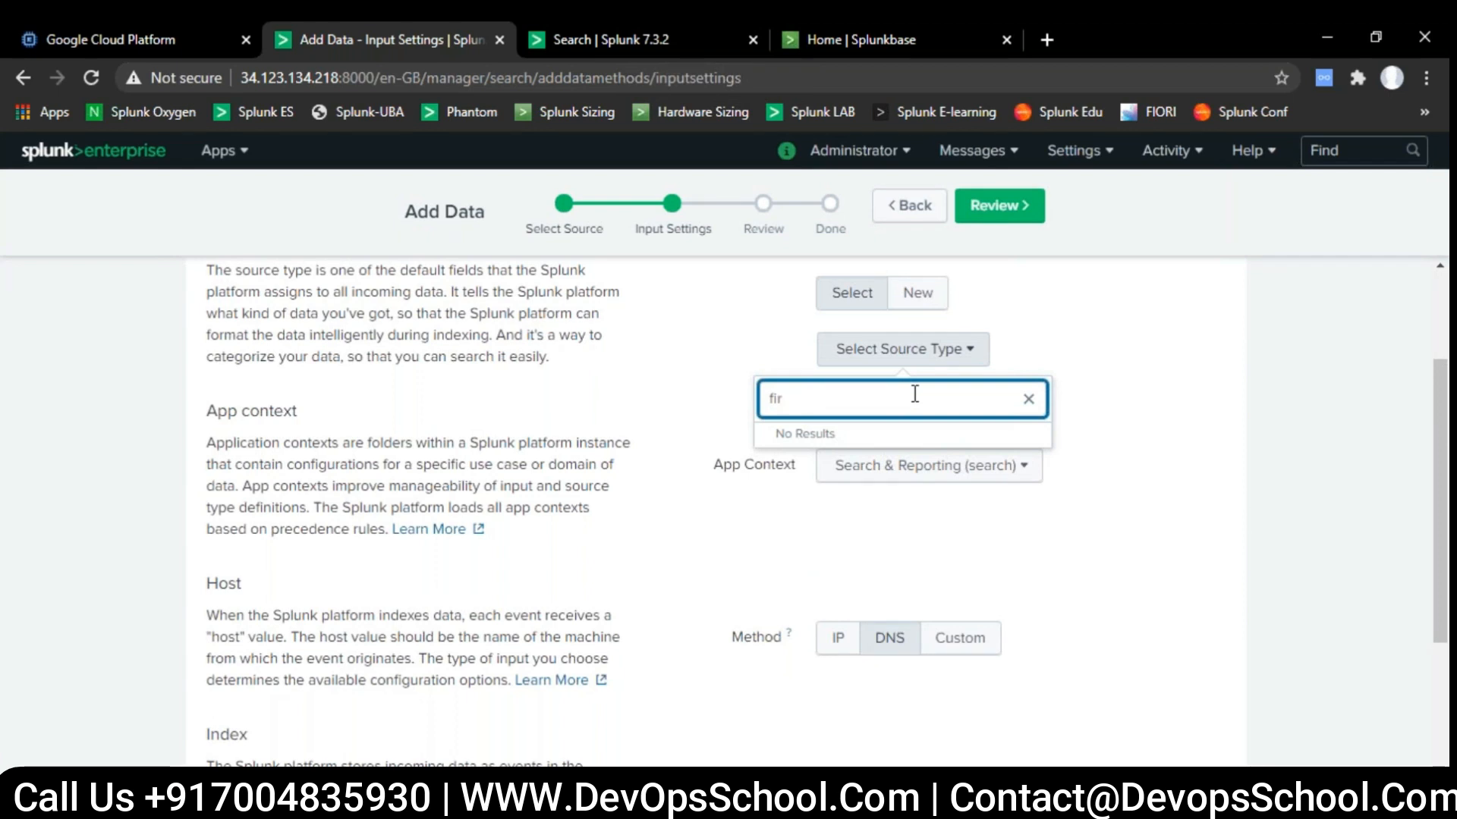
{"action": "key", "text": "BackSpace"}
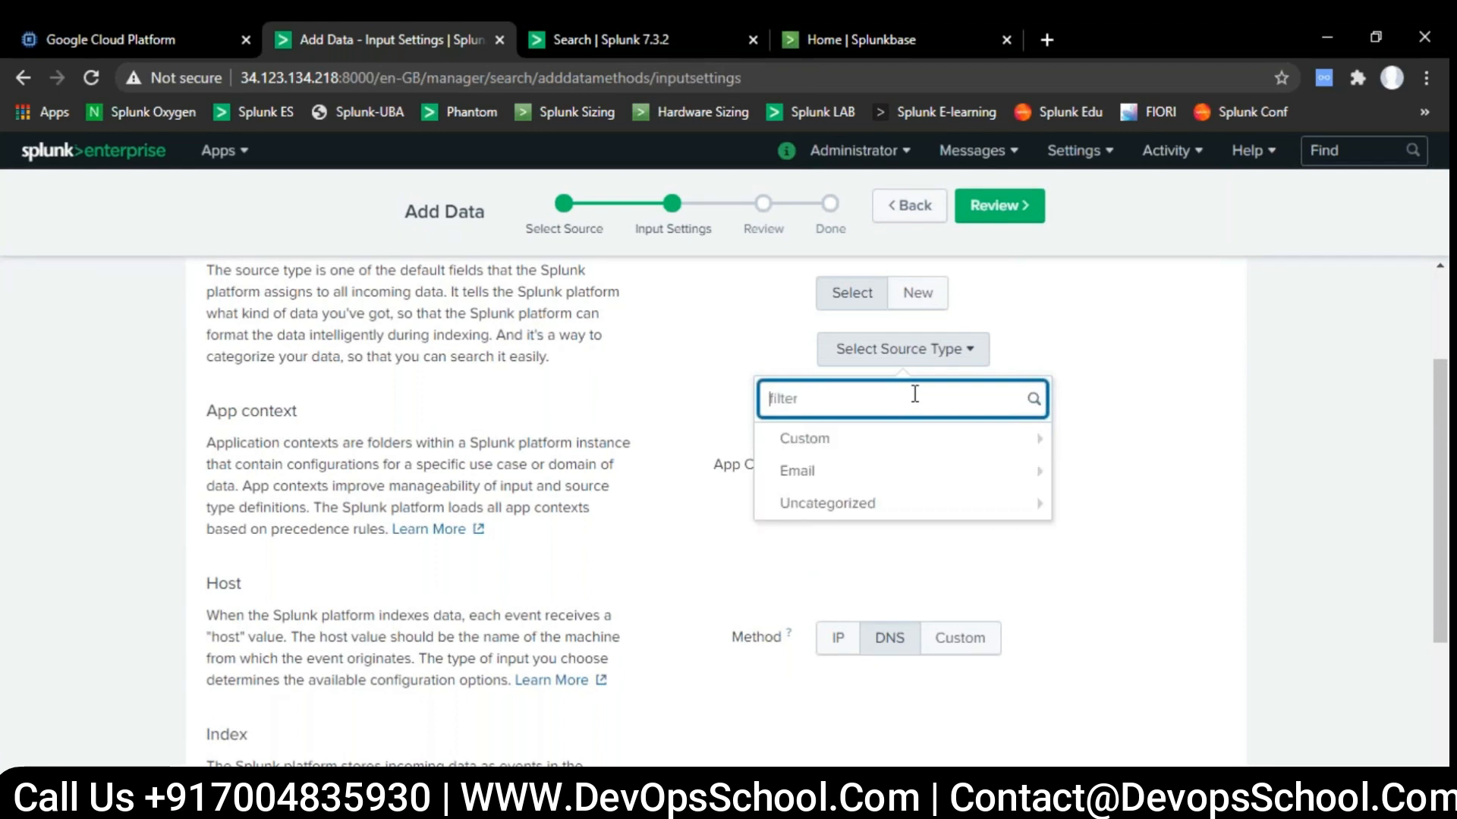
{"action": "type", "text": "palo"}
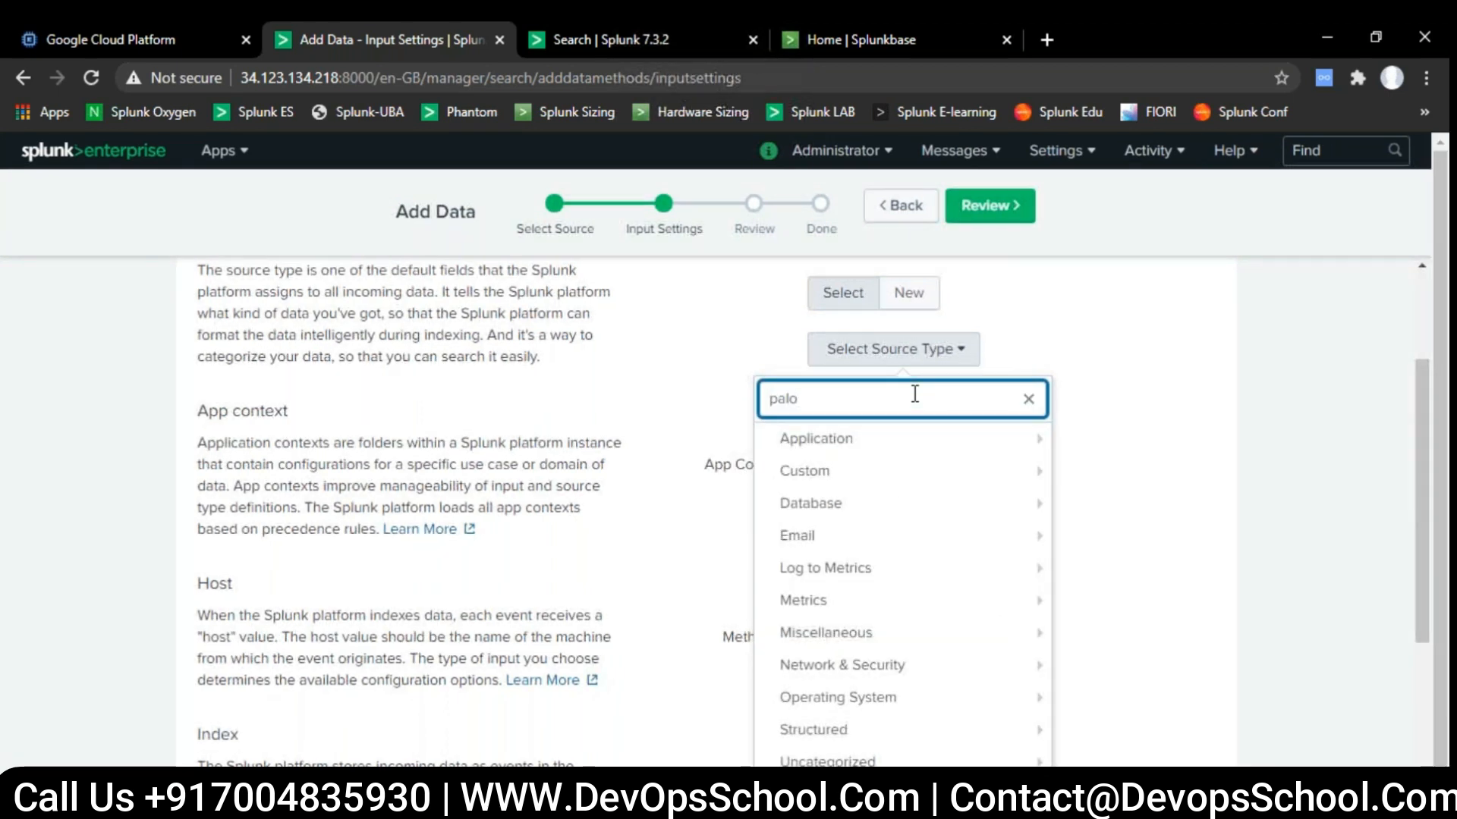
- Filter the source types by "cisco" instead and select cisco:asa for the UDP input
{"action": "key", "text": "BackSpace"}
{"action": "key", "text": "BackSpace"}
{"action": "type", "text": "cisco"}
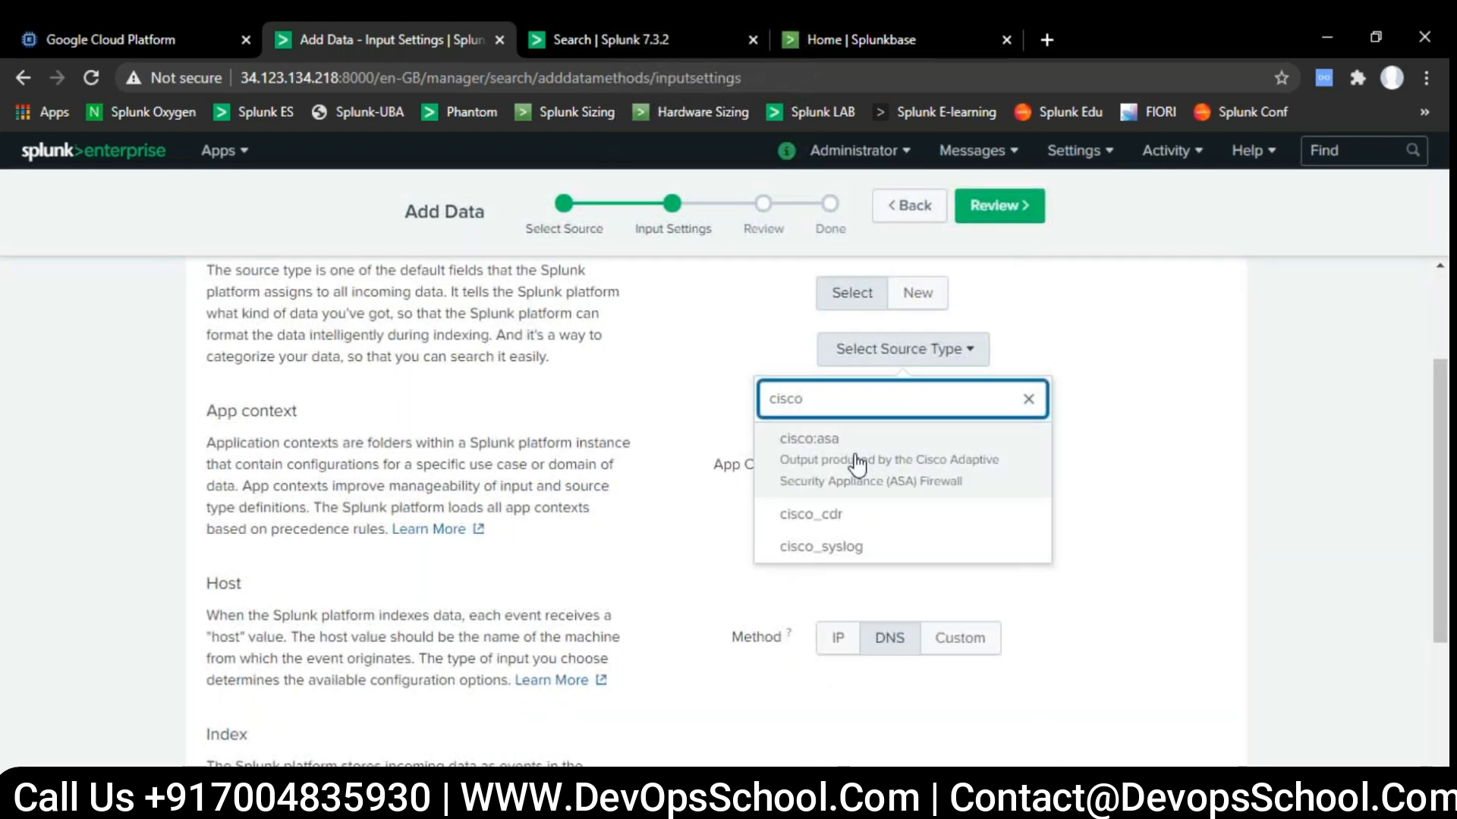
{"action": "left_click", "coordinate": [834, 463]}
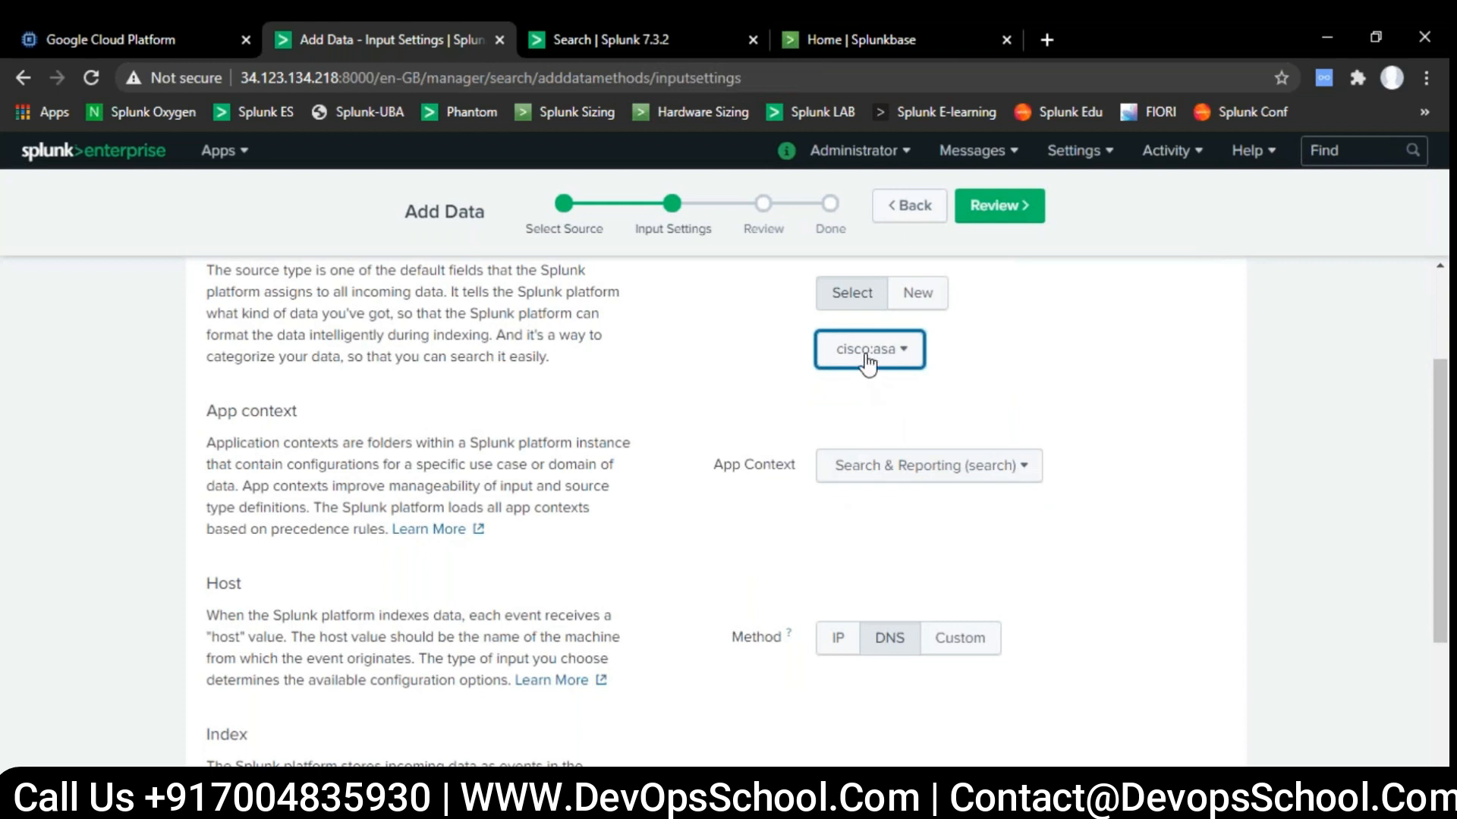
{"action": "left_click", "coordinate": [1013, 351]}
- Keep Search & Reporting (search) as the app context and set the host method to IP
{"action": "left_click", "coordinate": [979, 472]}
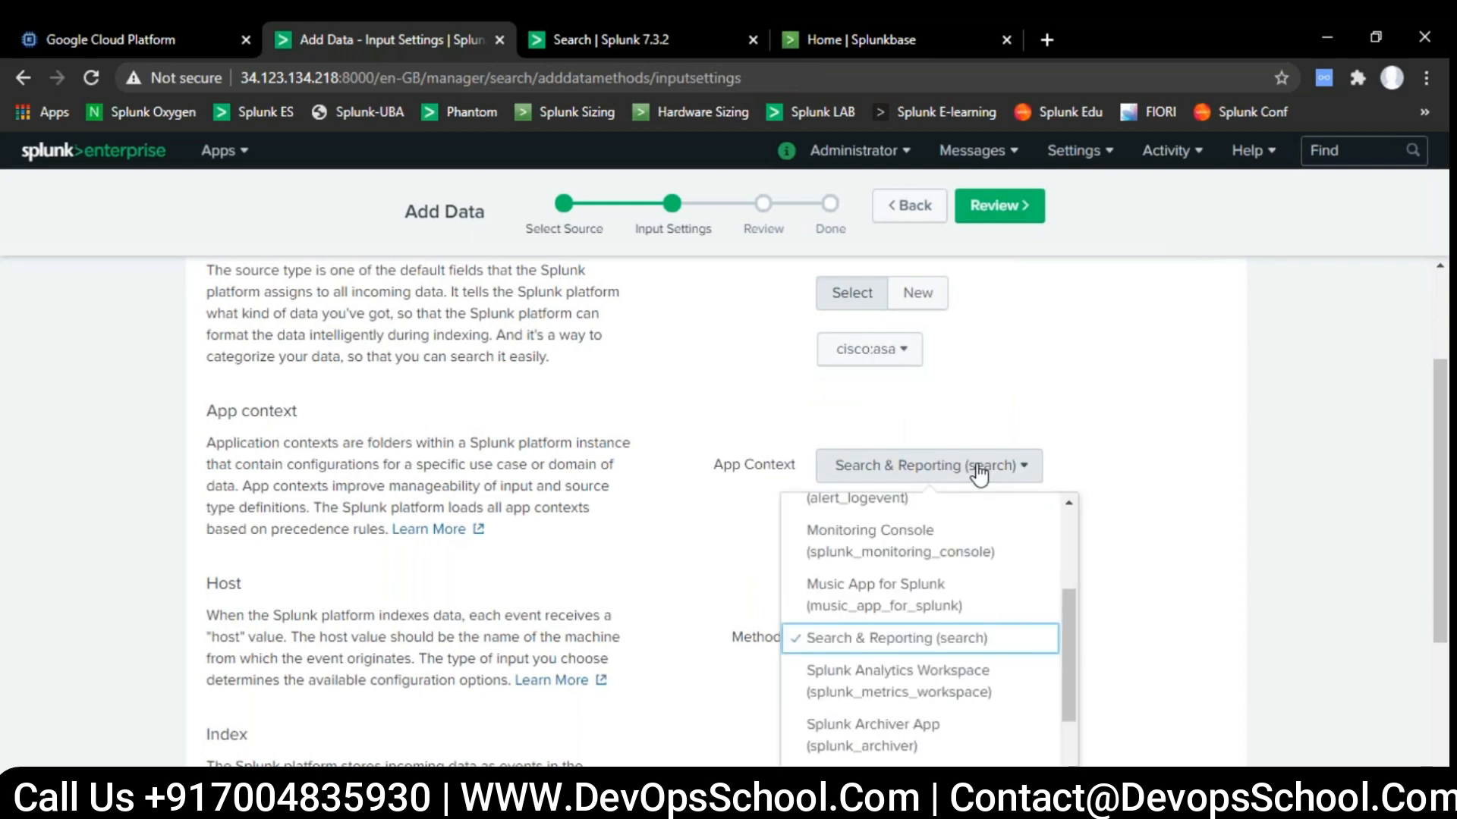
{"action": "left_click", "coordinate": [960, 645]}
{"action": "scroll", "coordinate": [1167, 590], "scroll_direction": "down", "scroll_amount": 3}
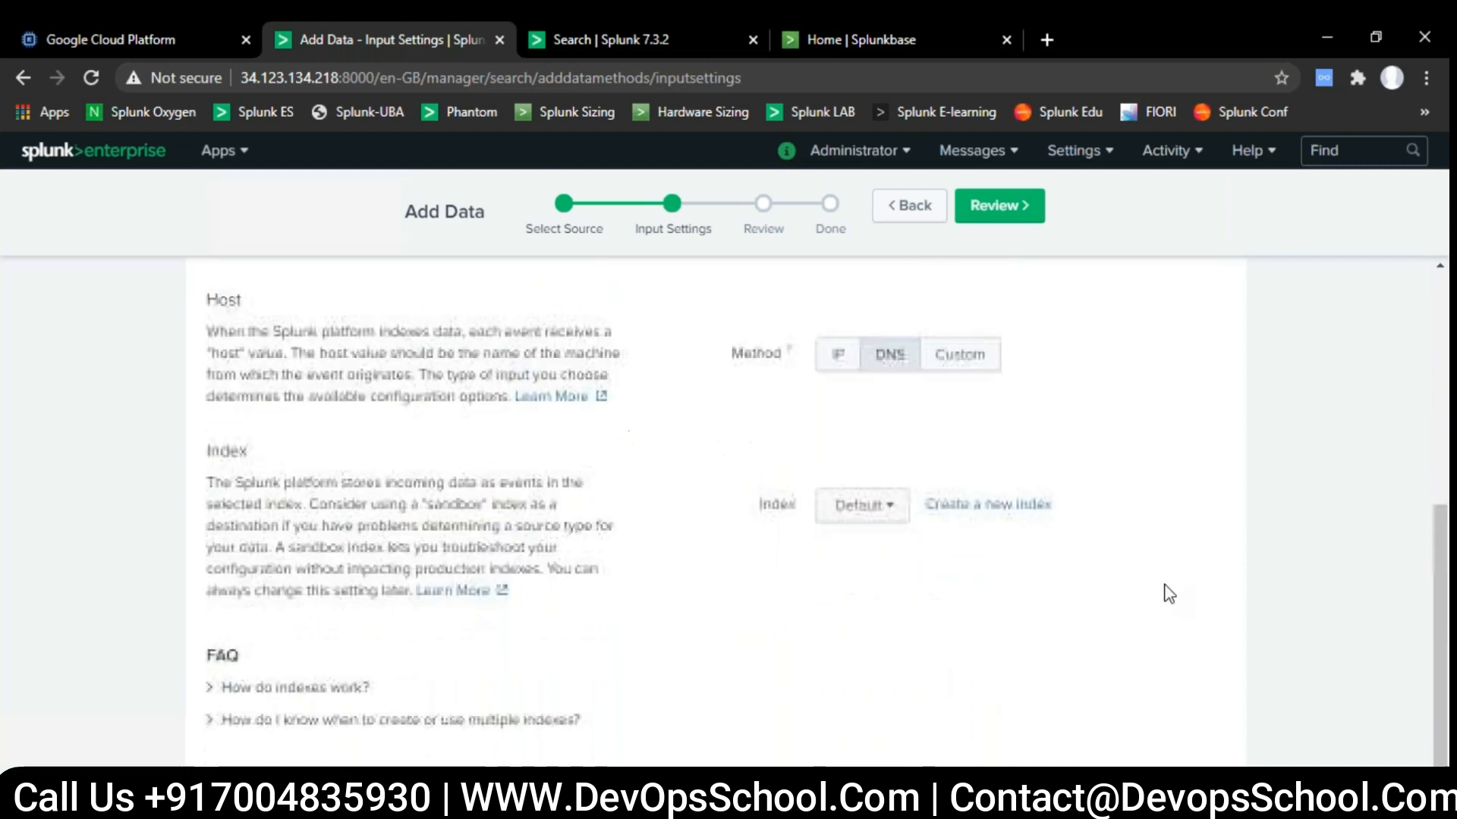
{"action": "left_click", "coordinate": [838, 361]}
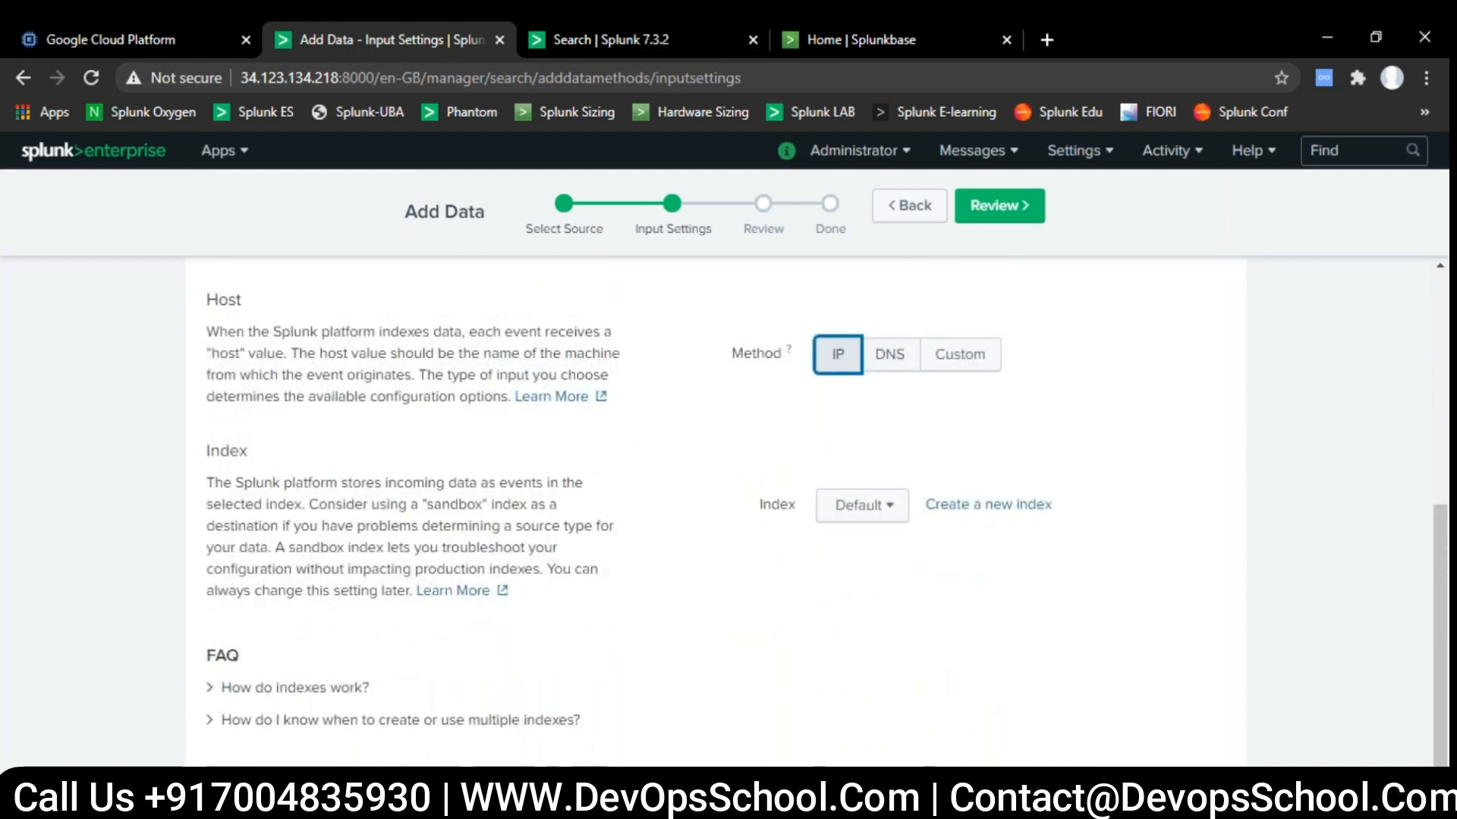
- Select the network index for the incoming data, and review and submit the UDP input
{"action": "left_click", "coordinate": [893, 516]}
{"action": "left_click", "coordinate": [730, 400]}
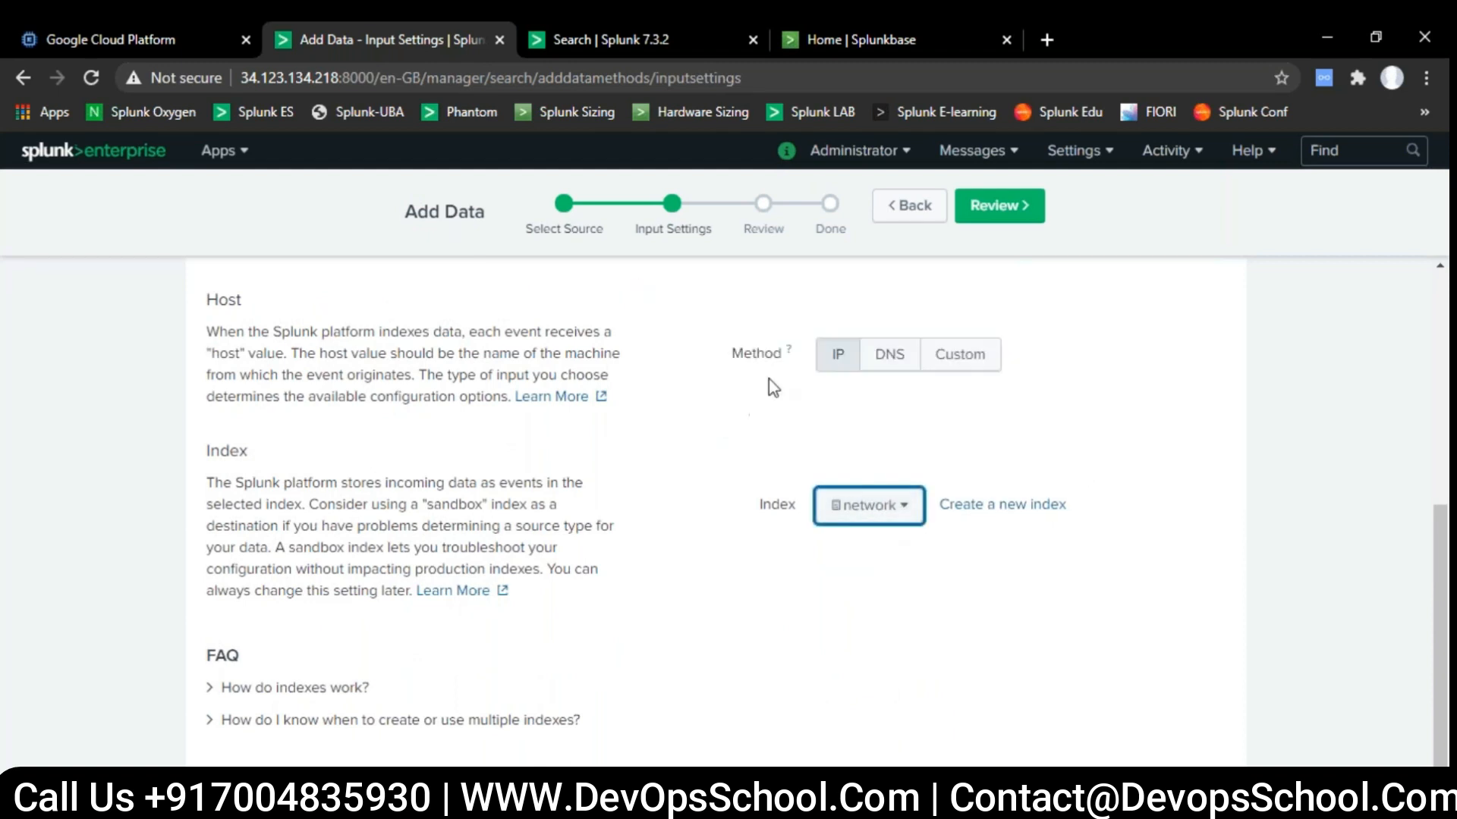
{"action": "left_click", "coordinate": [1033, 218]}
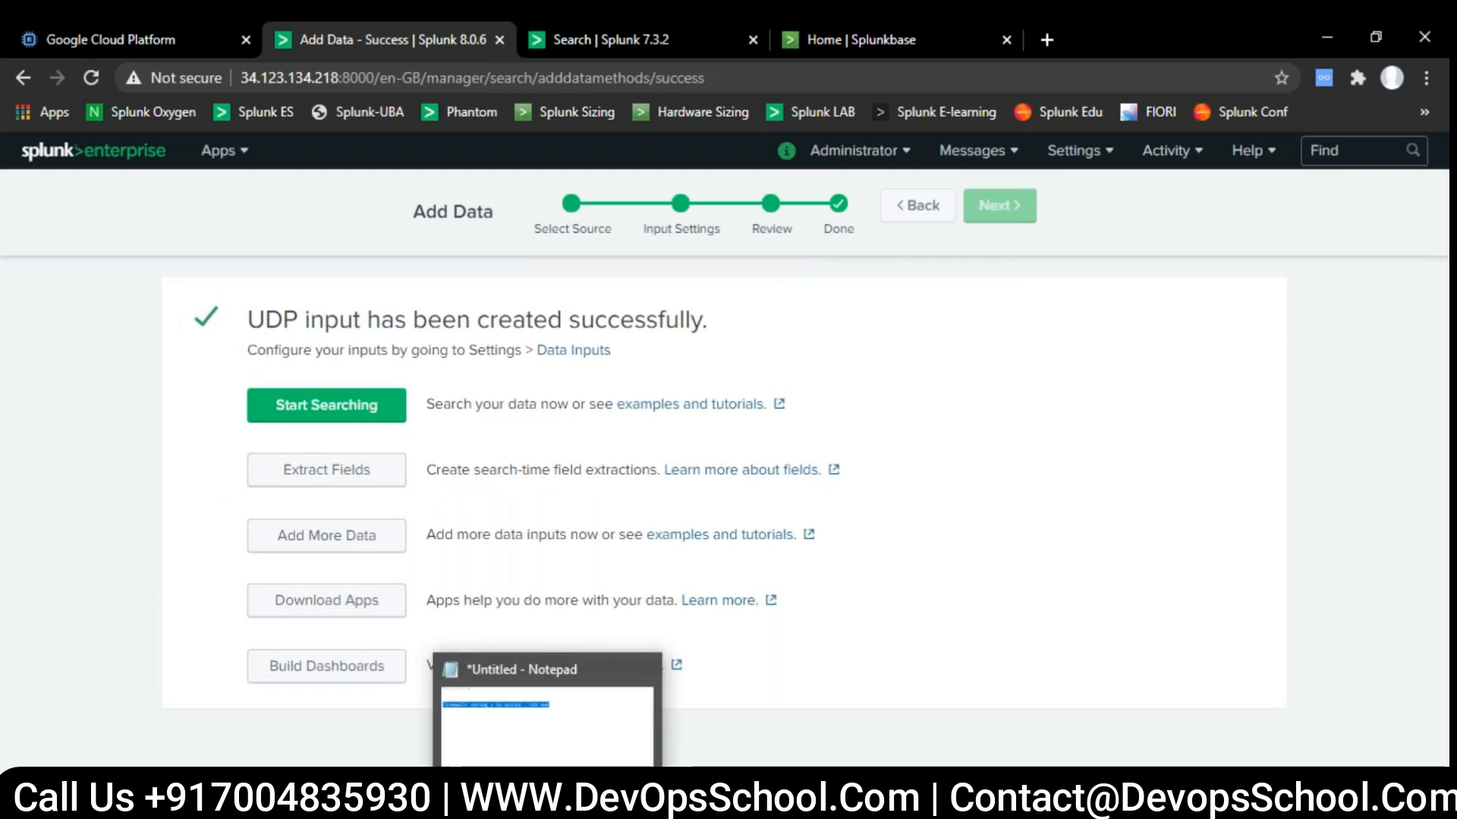
- Switch to Notepad and add the line "syslog server" below the firewall syslog note
{"action": "left_click", "coordinate": [549, 804]}
{"action": "left_click", "coordinate": [795, 173]}
{"action": "key", "text": "Return"}
{"action": "left_click_drag", "start_coordinate": [163, 168], "coordinate": [334, 168]}
{"action": "left_click", "coordinate": [336, 167]}
{"action": "left_click", "coordinate": [363, 261]}
{"action": "type", "text": "sysl"}
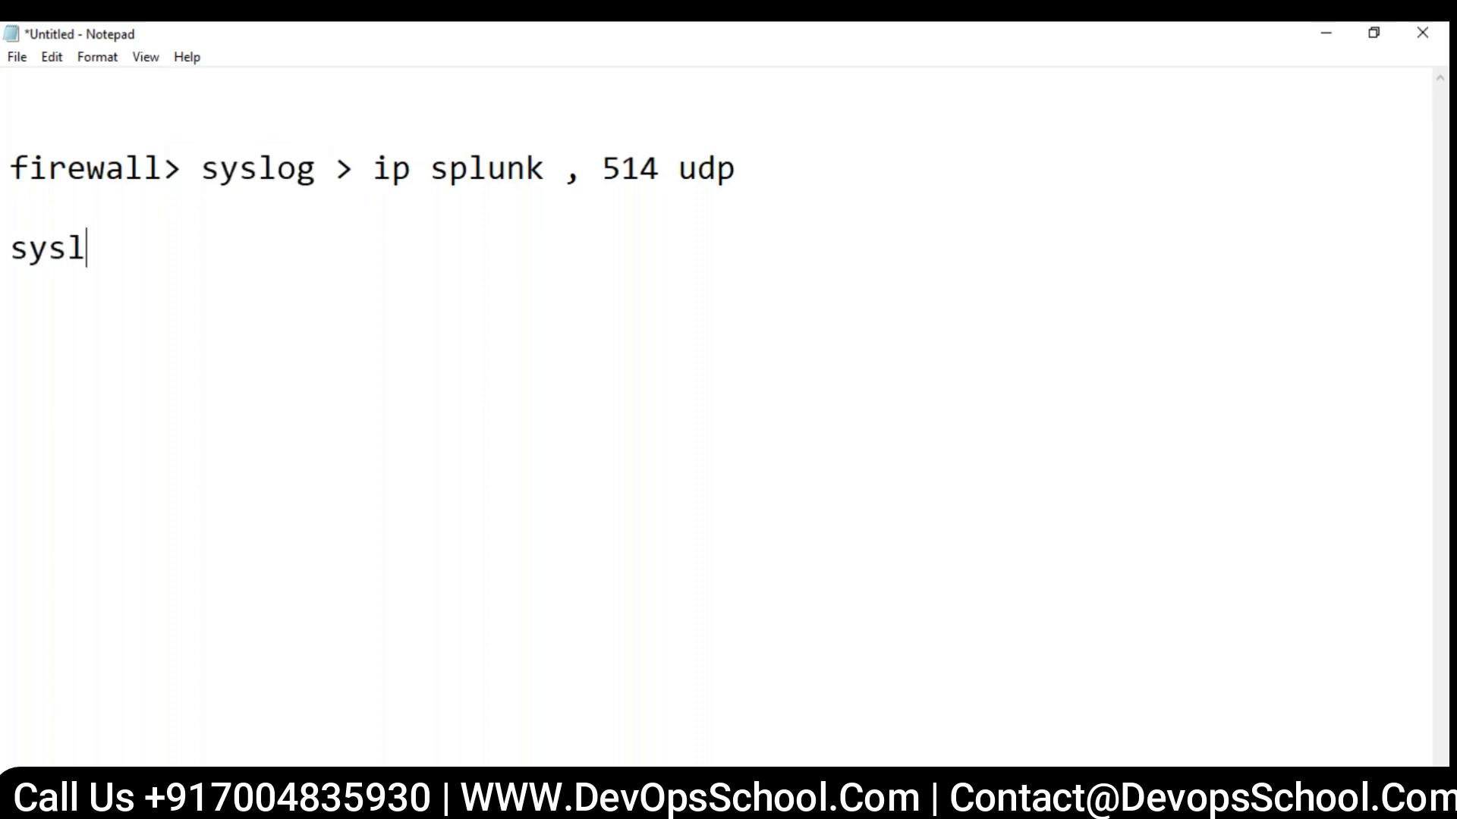
{"action": "type", "text": "og server"}
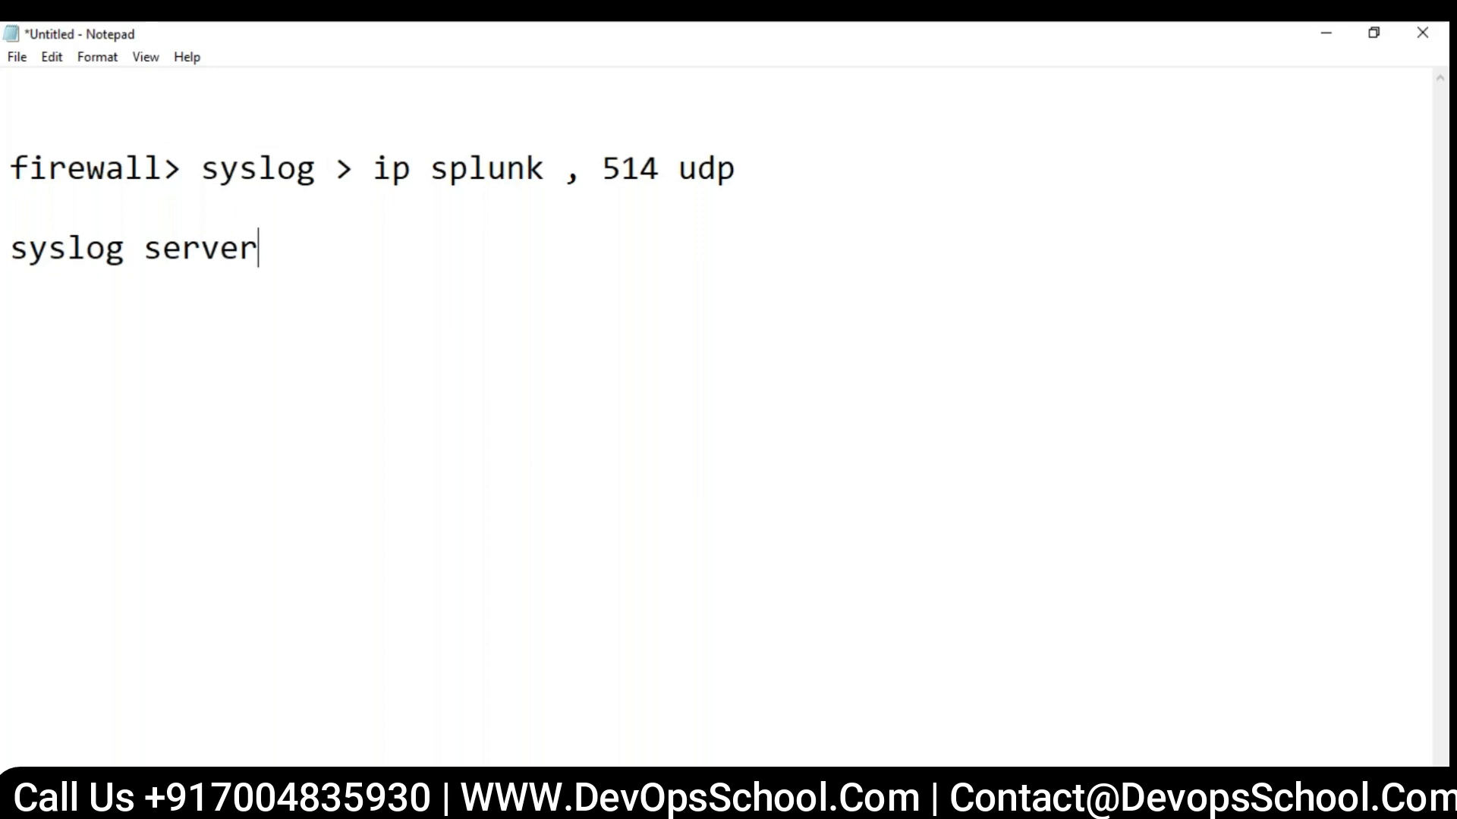